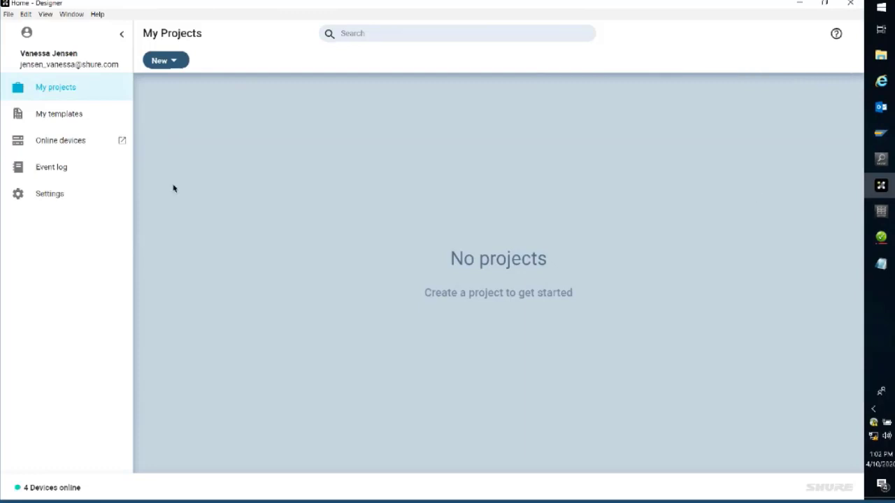
Step: Factory reset the IMX-Room101 device from the online devices list, restoring its default settings
left_click(69, 144)
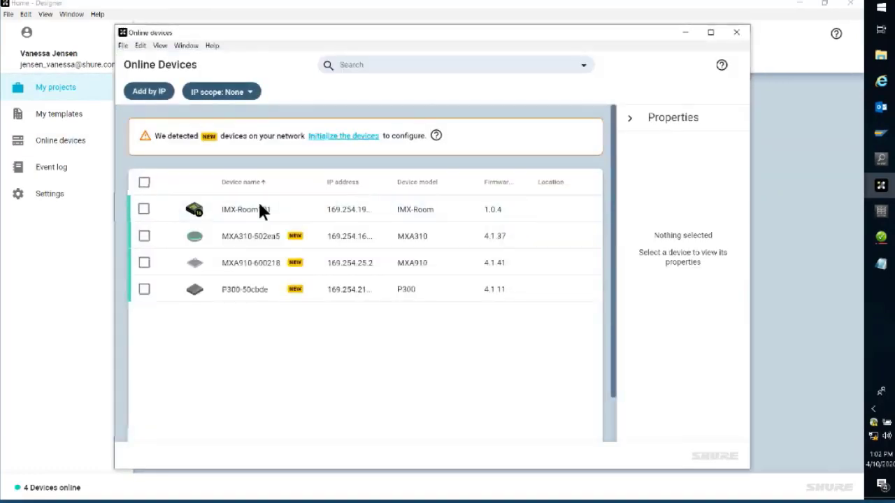
double_click(388, 209)
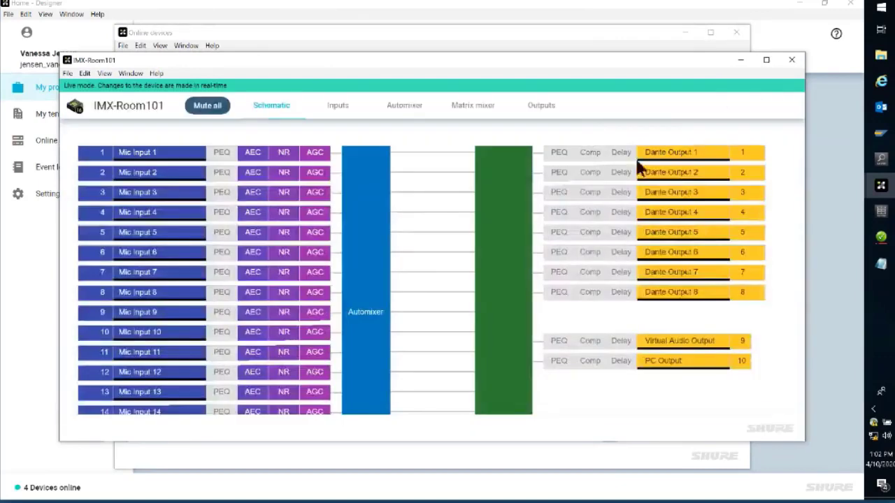
left_click(721, 106)
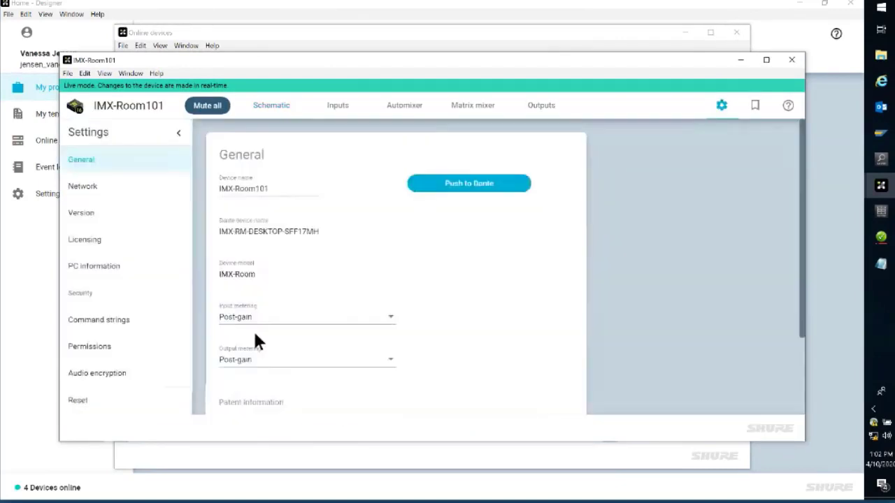
left_click(79, 401)
left_click(276, 186)
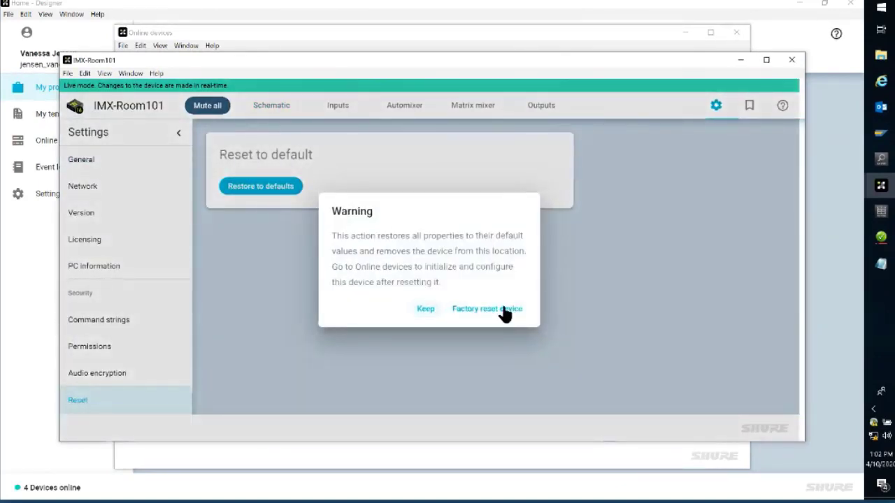
left_click(501, 309)
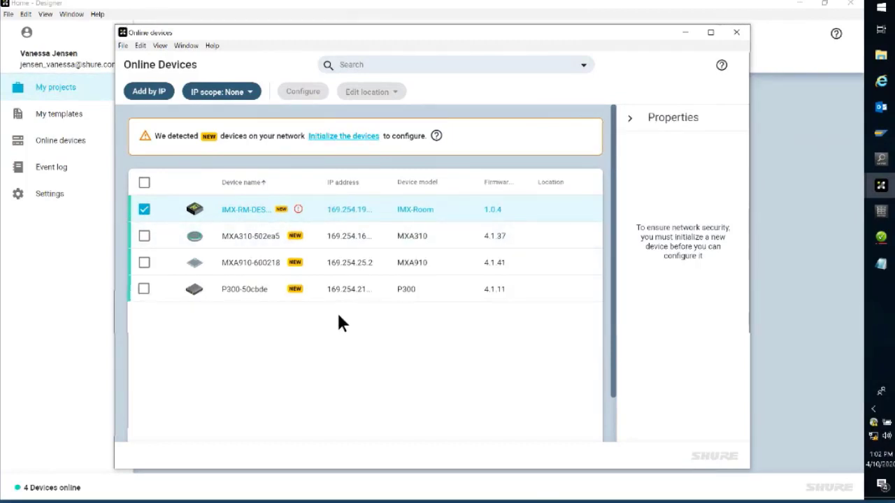
left_click(144, 212)
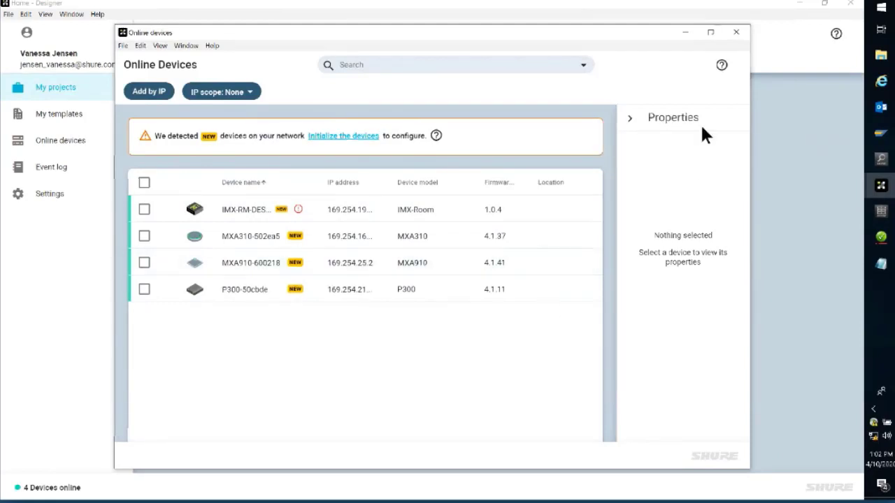
left_click(737, 32)
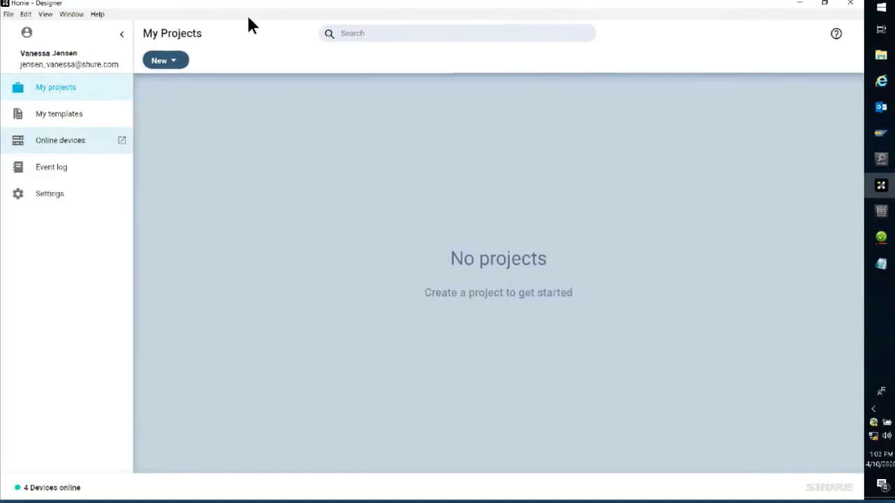
Step: Check the installed version of Shure Designer
left_click(97, 14)
left_click(109, 28)
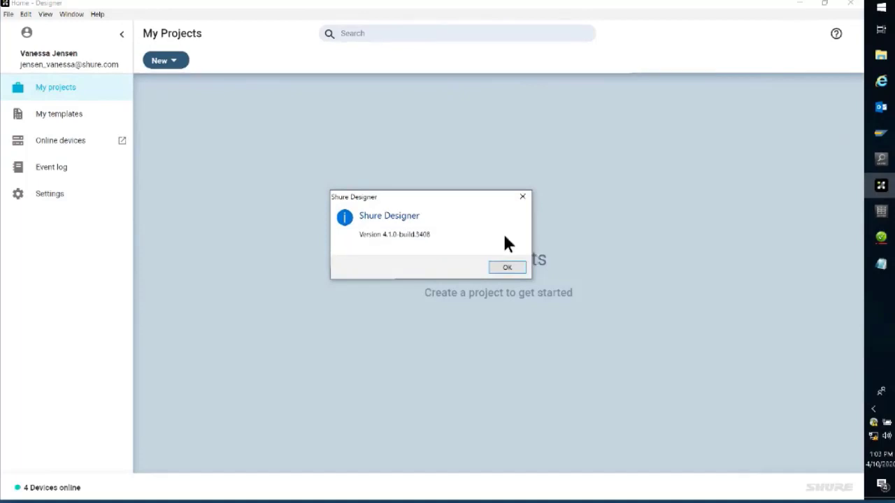
left_click(526, 197)
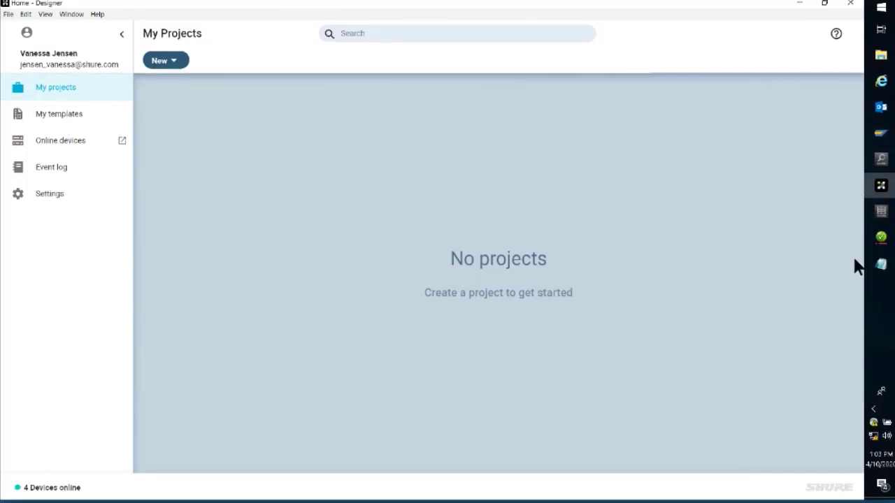
Step: Look over Dante Controller, Shure Update Utility, Shure Web Device Discovery and the IMX-RM LICENSE note one after another
left_click(881, 238)
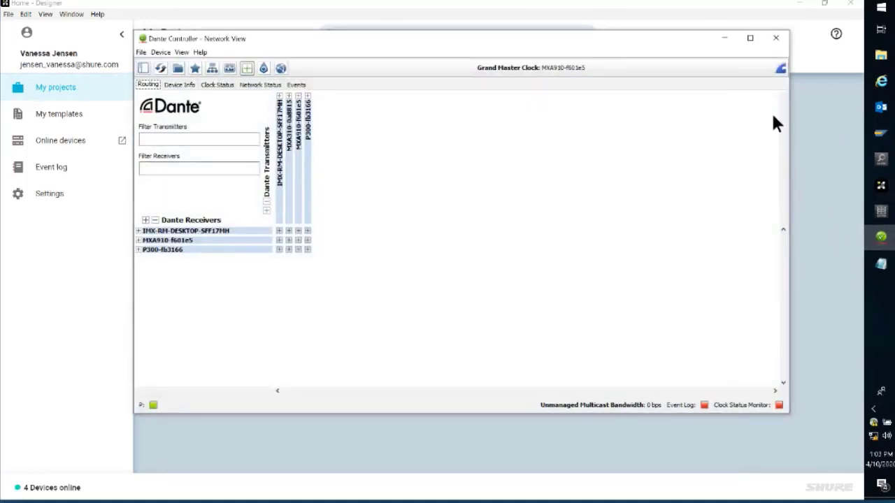
left_click(726, 39)
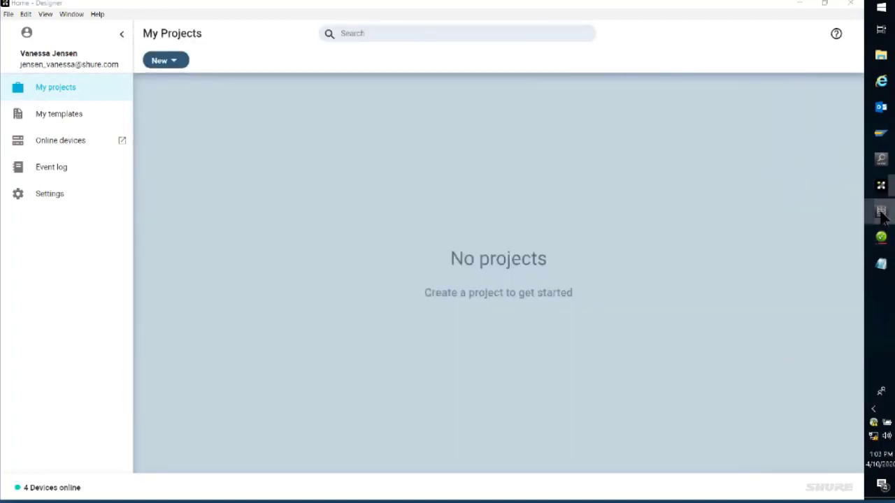
left_click(881, 212)
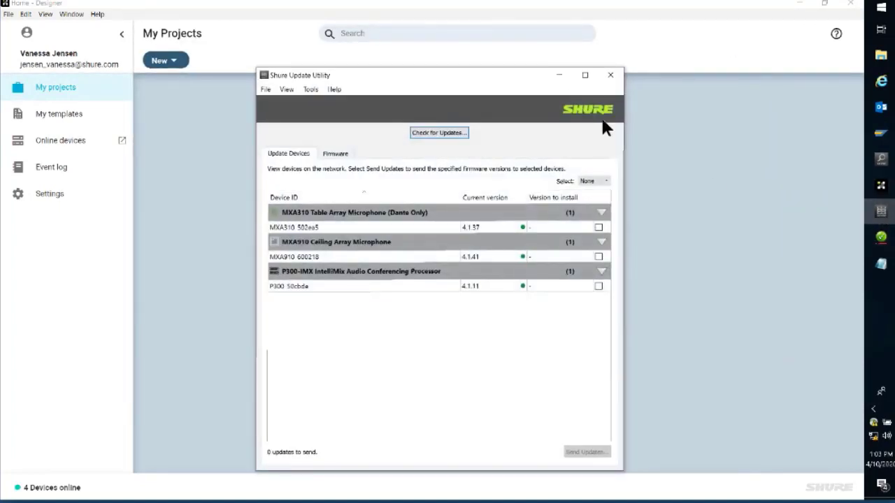
left_click(558, 75)
left_click(880, 159)
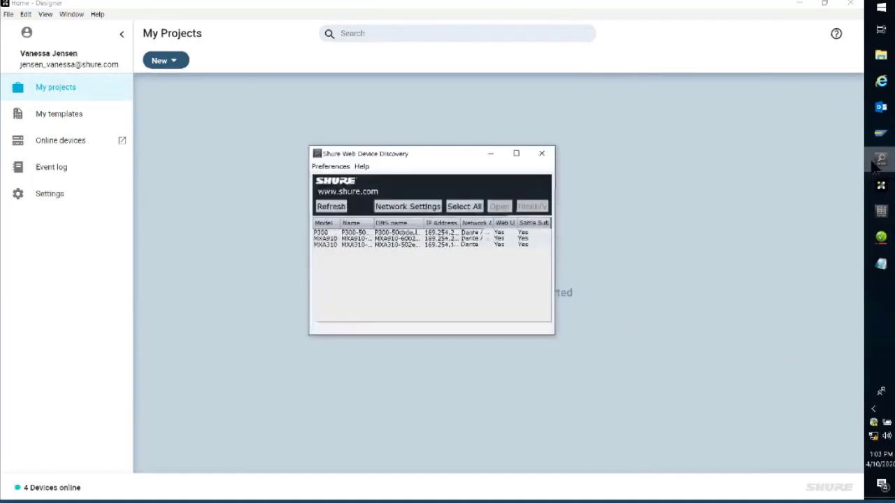
left_click(492, 154)
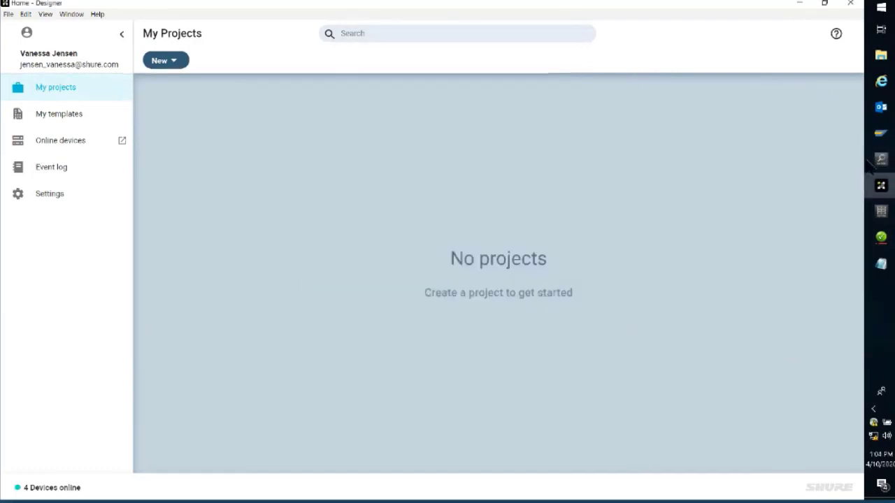
left_click(881, 263)
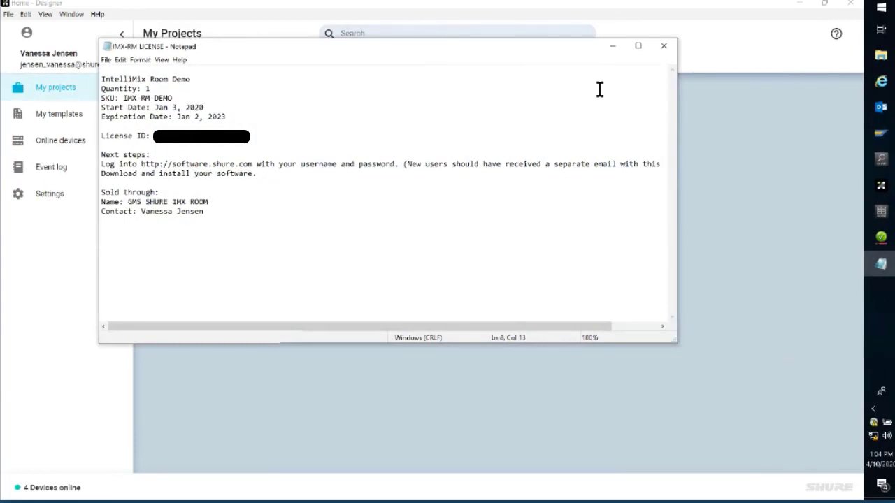
left_click(611, 49)
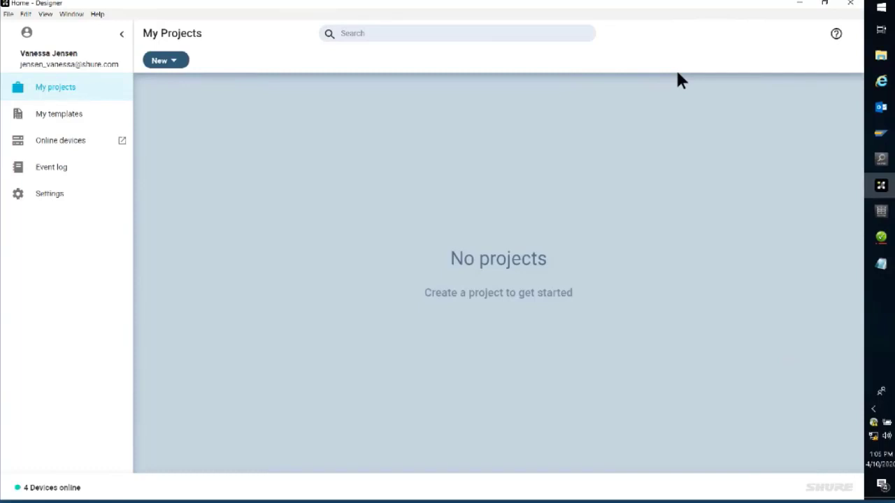
Step: Examine the discovered online devices with their models, IP addresses and firmware versions
left_click(70, 143)
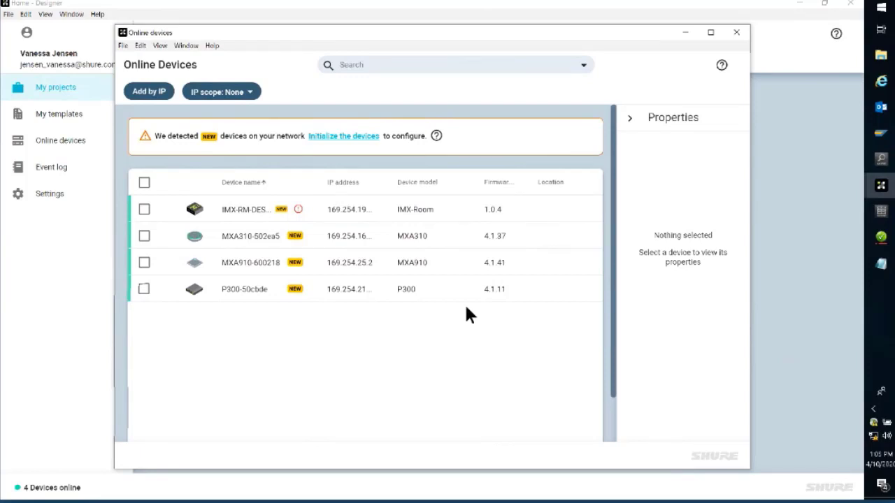
left_click(737, 33)
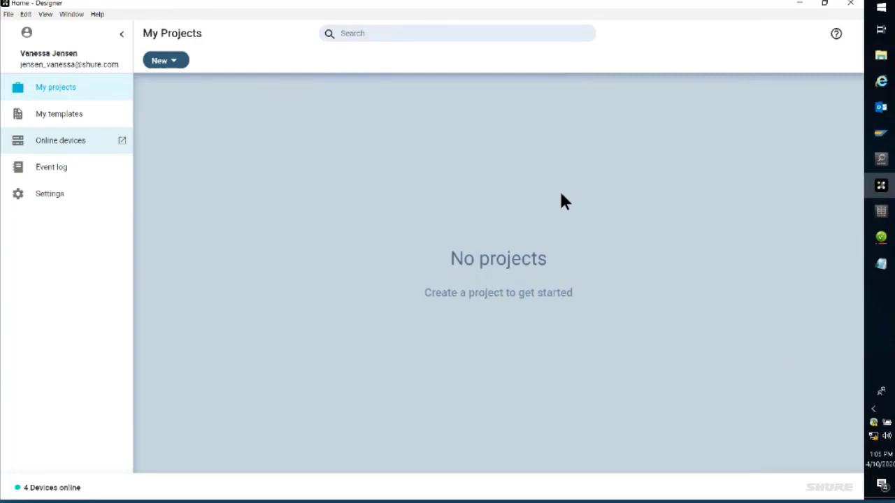
left_click(85, 144)
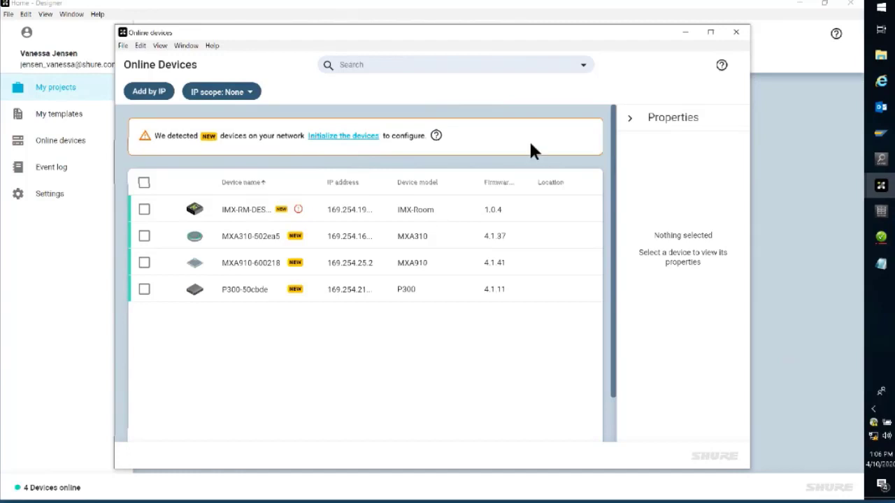
left_click(736, 33)
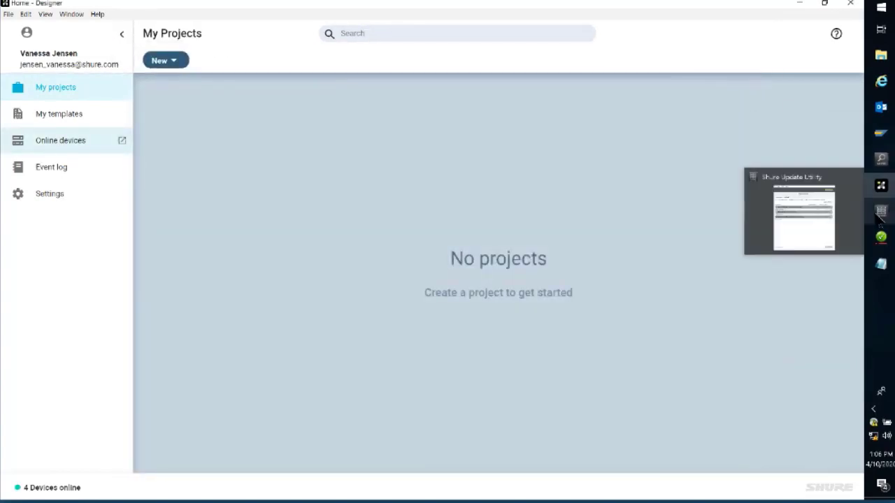
mouse_move(882, 209)
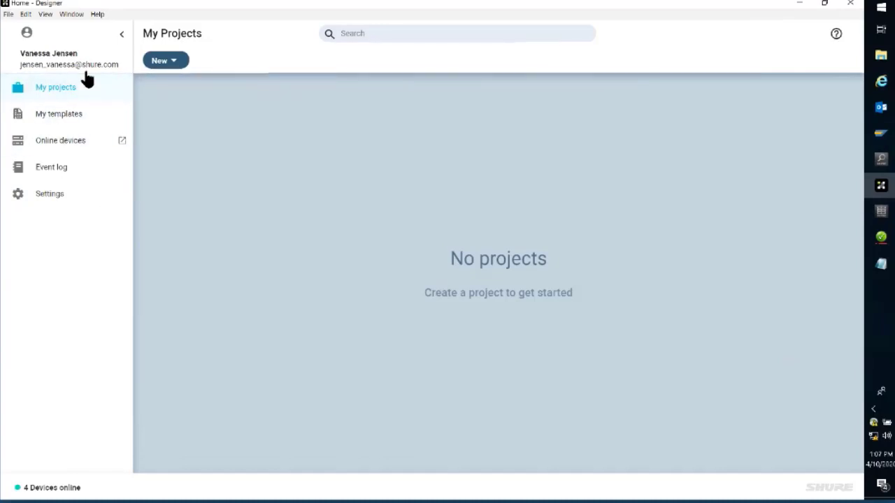
Step: View the templates page and the separate online devices window
left_click(73, 122)
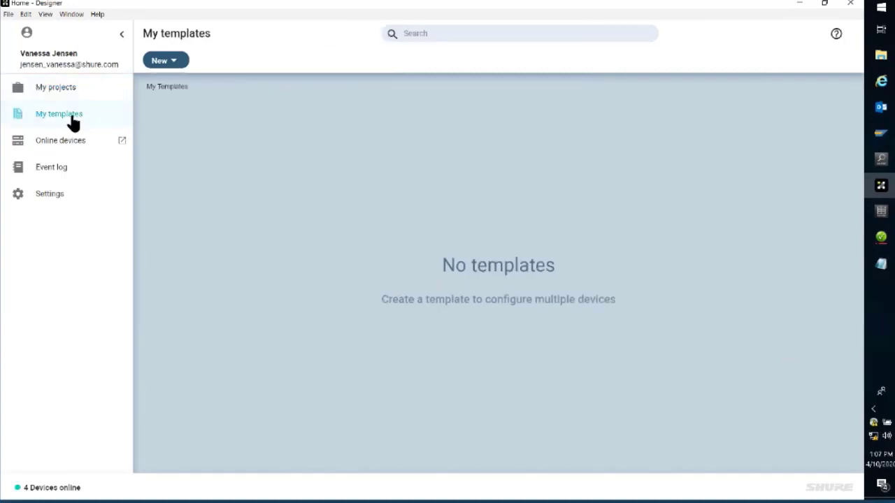
left_click(72, 145)
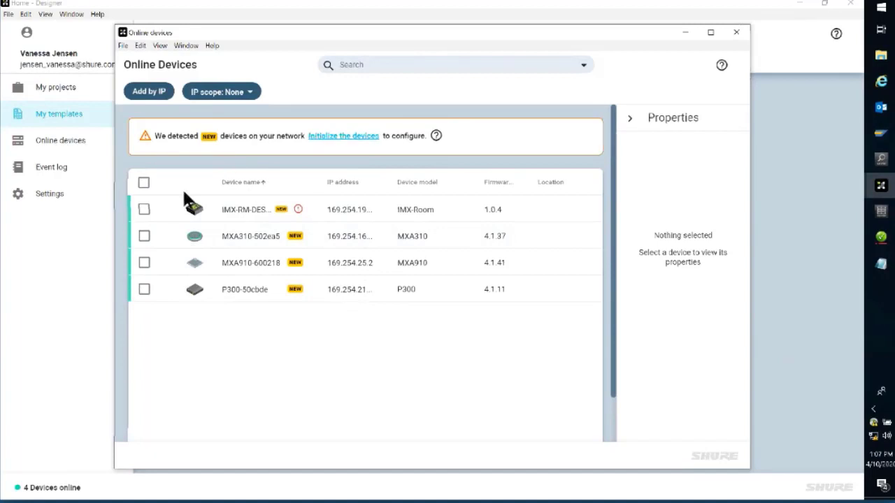
left_click(737, 32)
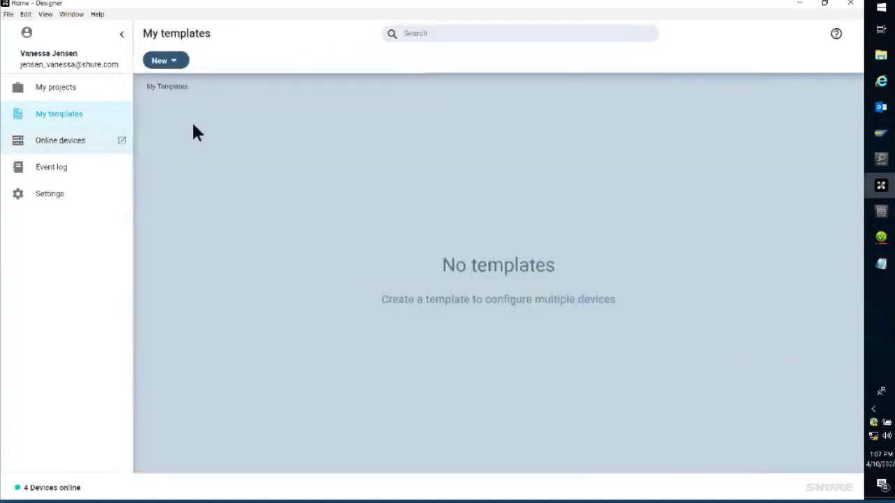
Step: Review the event log with its export option and the application settings, ending on the projects page
left_click(52, 172)
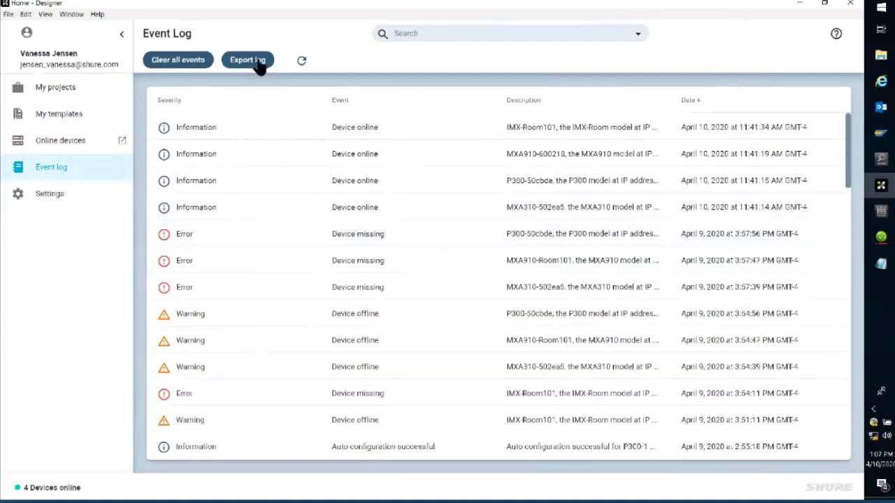
left_click(262, 60)
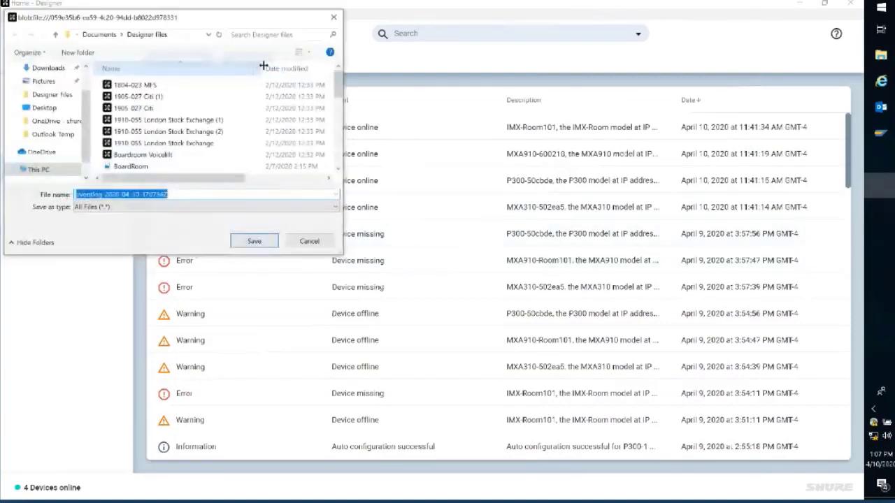
left_click(303, 241)
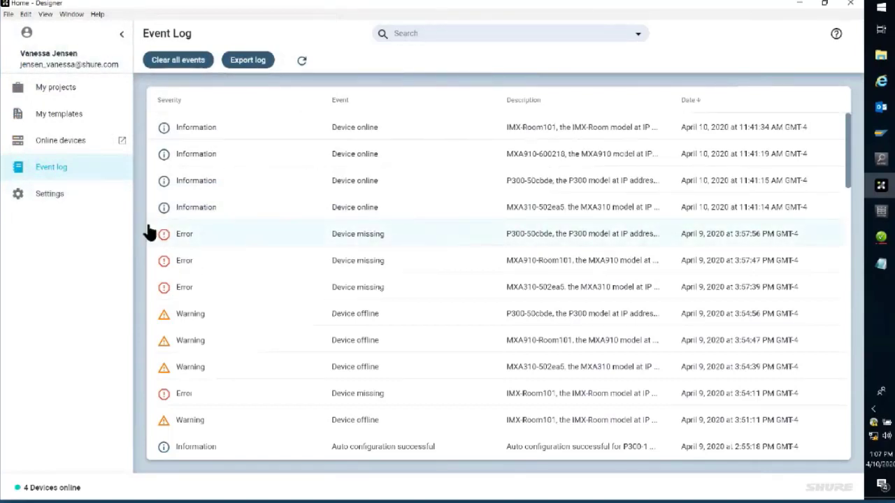
left_click(50, 195)
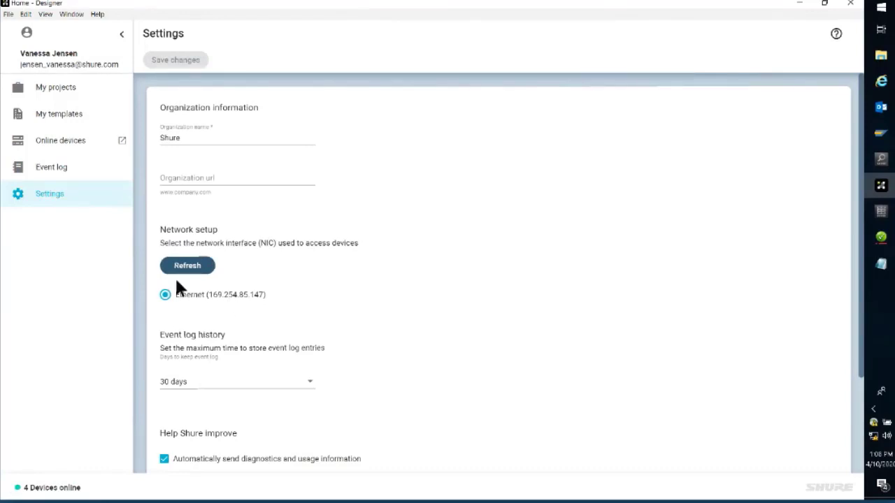
left_click(87, 91)
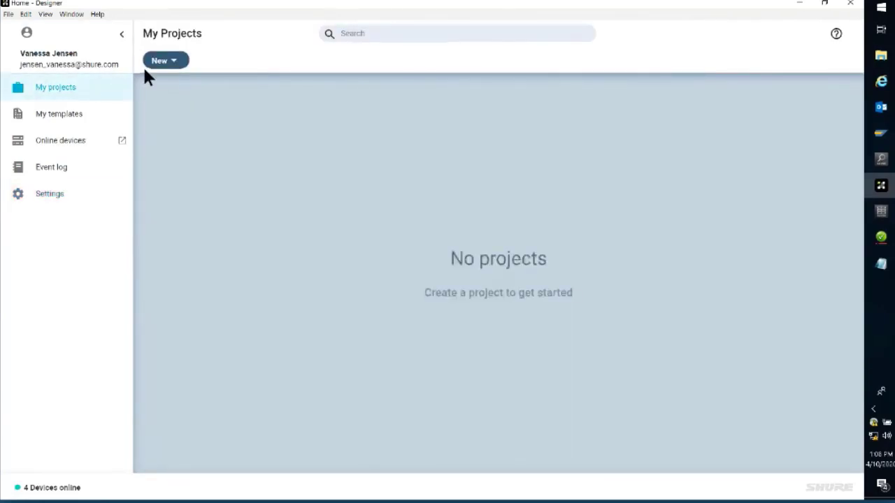
Step: Browse the help topics for Shure Designer and close the help window
left_click(358, 35)
left_click(837, 35)
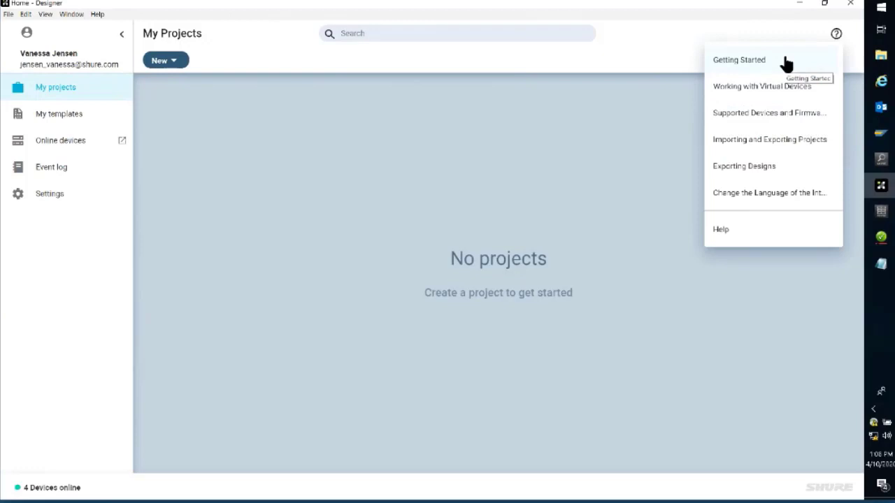
left_click(745, 235)
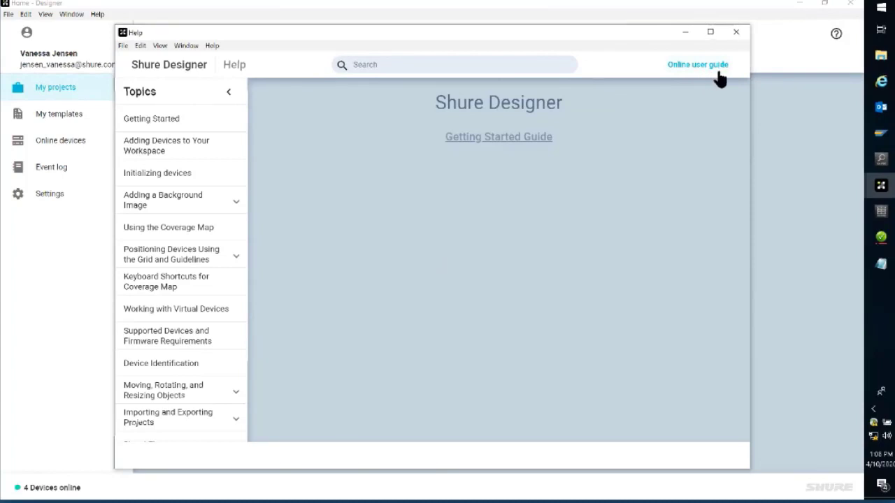
left_click(736, 31)
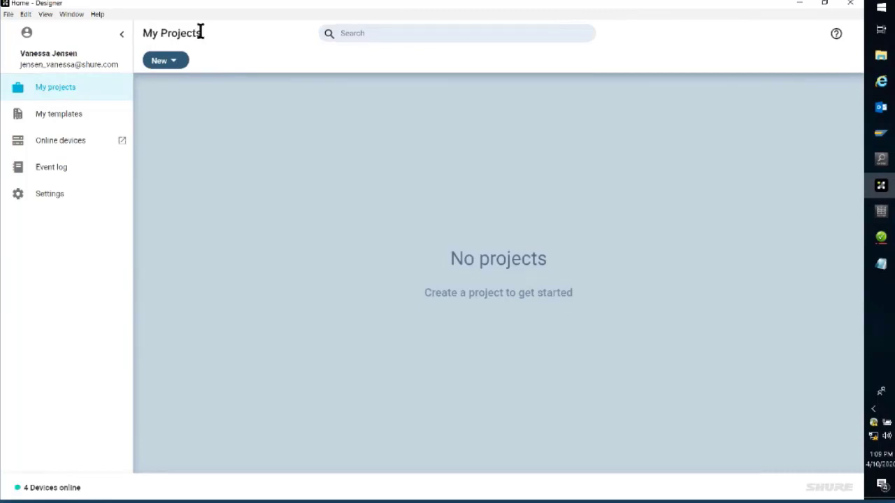
Step: Create a new project named Niles Campus, leaving its description empty
left_click_drag(200, 32, 144, 34)
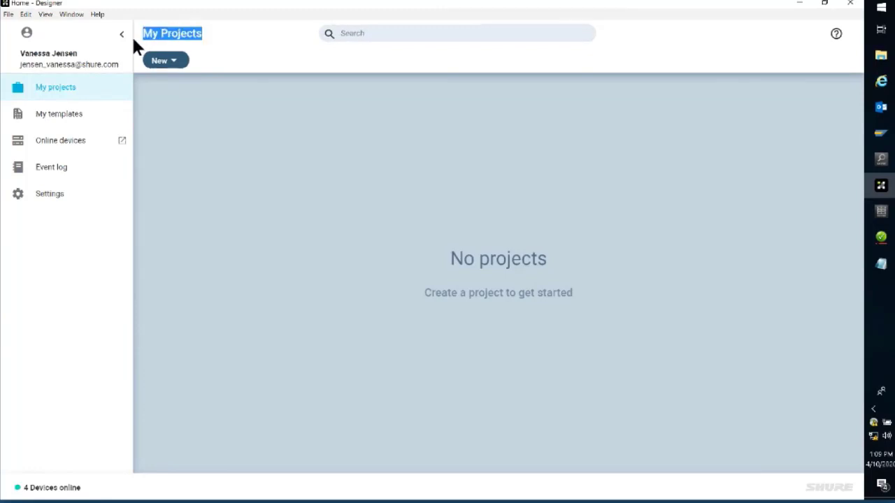
left_click(174, 65)
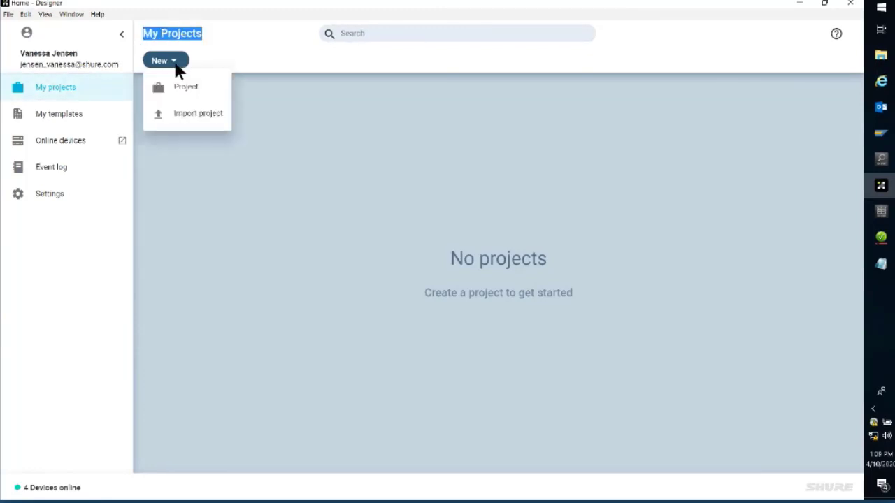
left_click(213, 89)
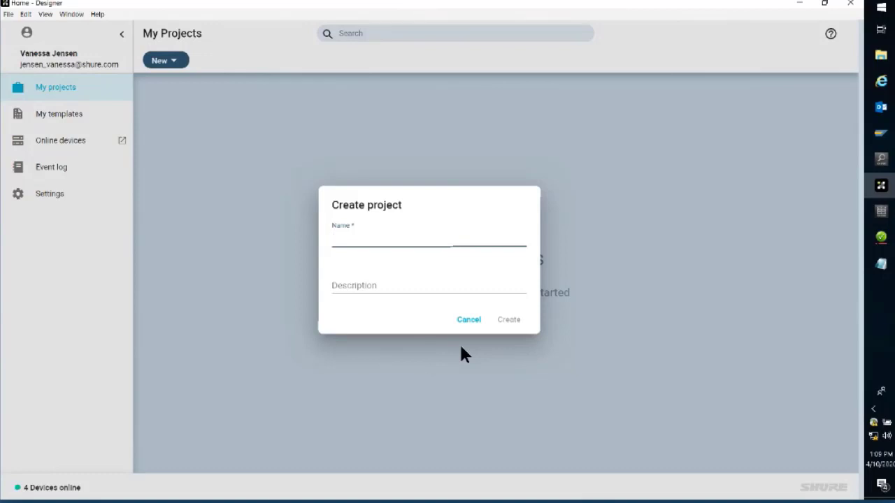
type("Niles Campus")
left_click(418, 291)
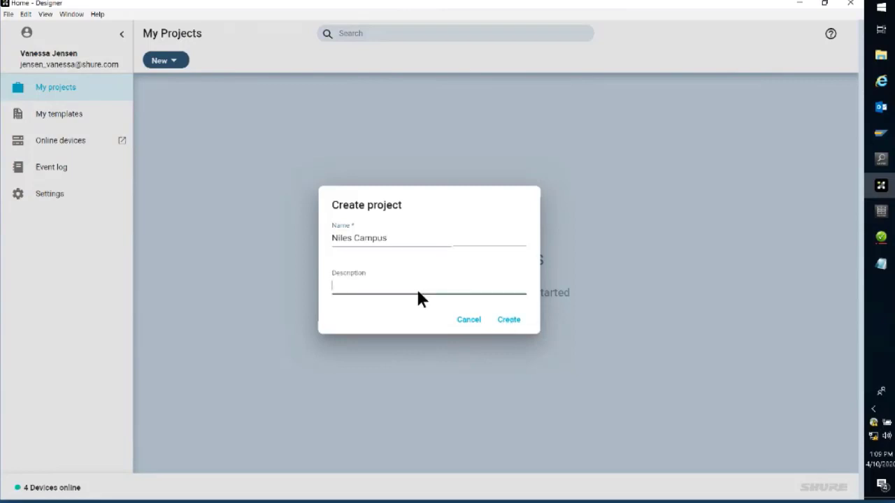
left_click(516, 323)
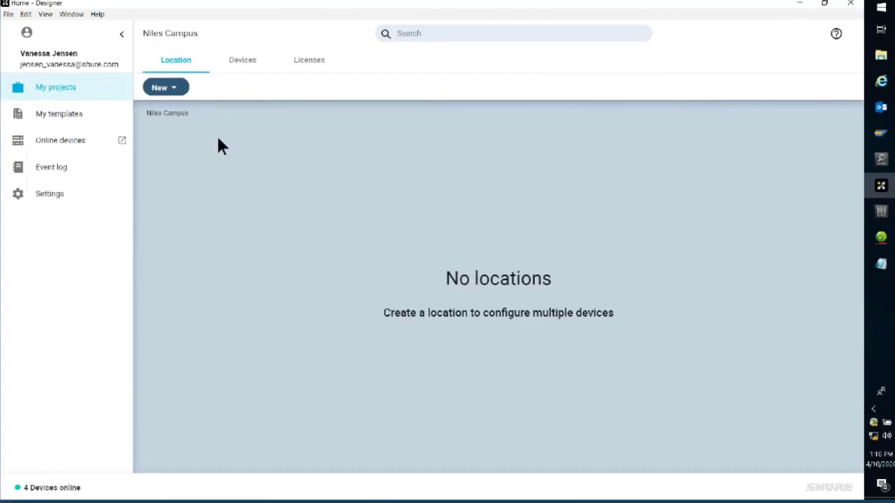
Step: Create a location named Building A Room 101 in the Niles Campus project, without a description
left_click(178, 94)
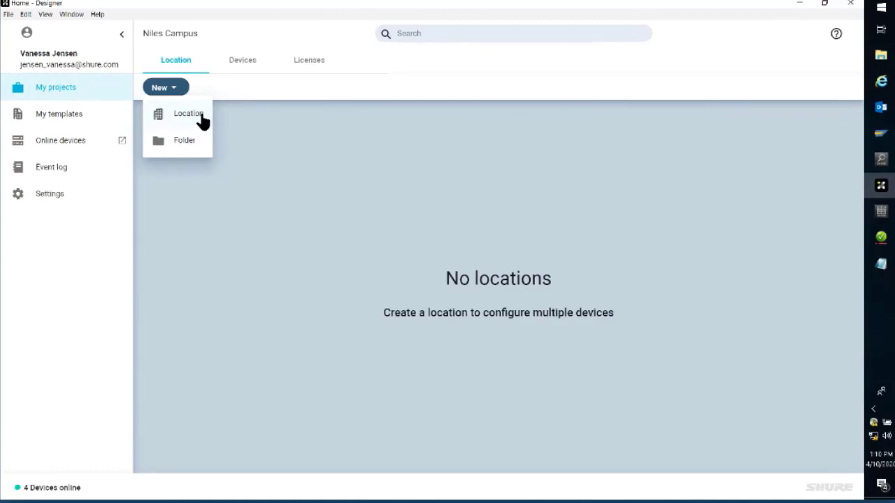
left_click(200, 116)
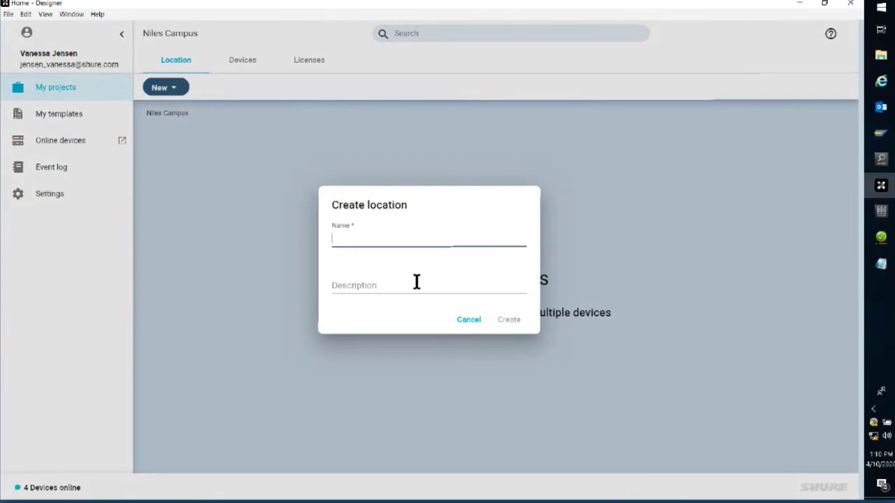
type("Building A Room 191")
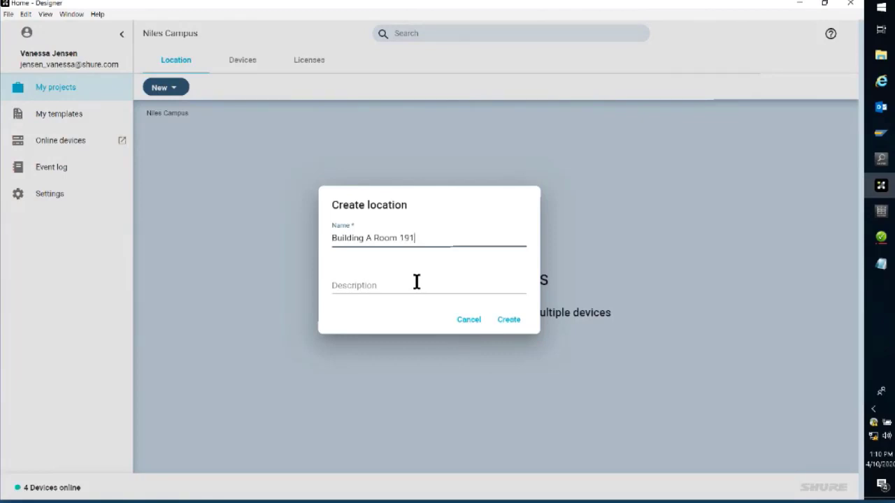
key("BackSpace")
key("BackSpace")
type("01")
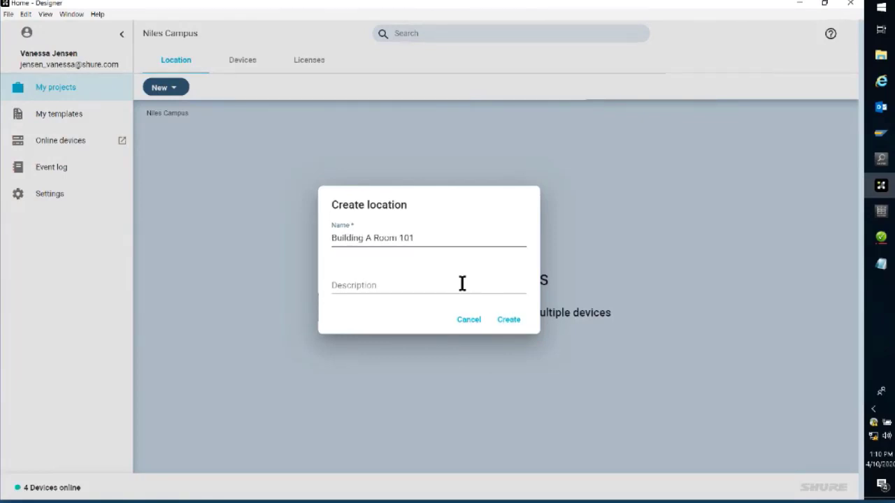
left_click(516, 322)
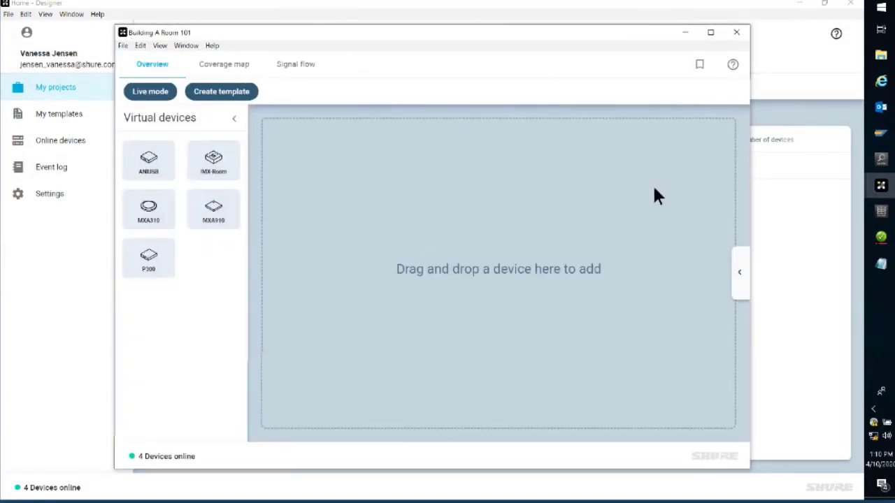
Step: Maximize the Building A Room 101 window and review the location's name and description properties
left_click(709, 32)
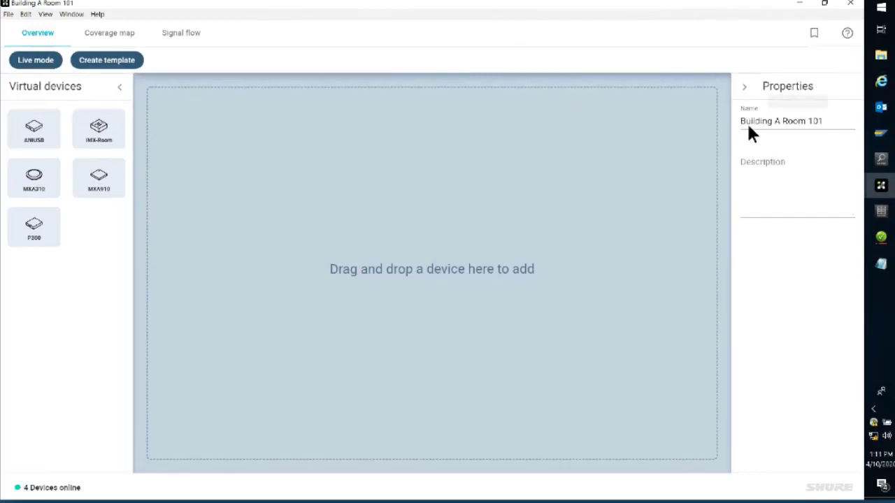
left_click(827, 120)
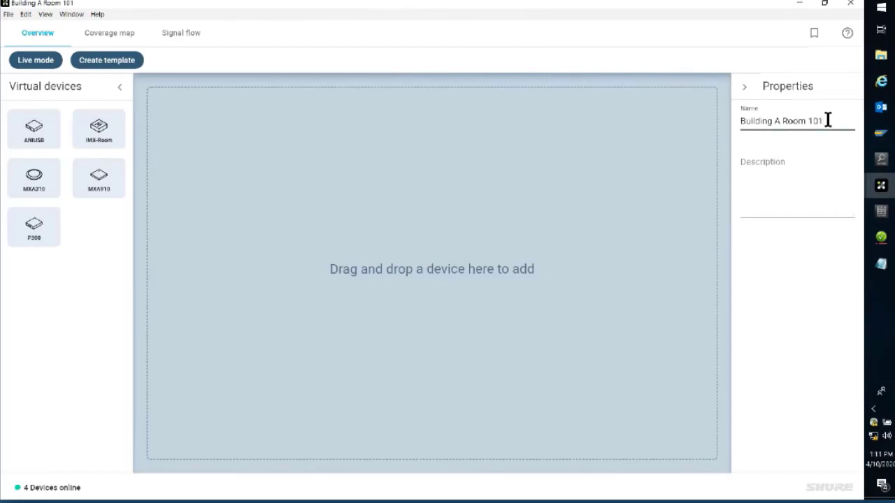
left_click(793, 208)
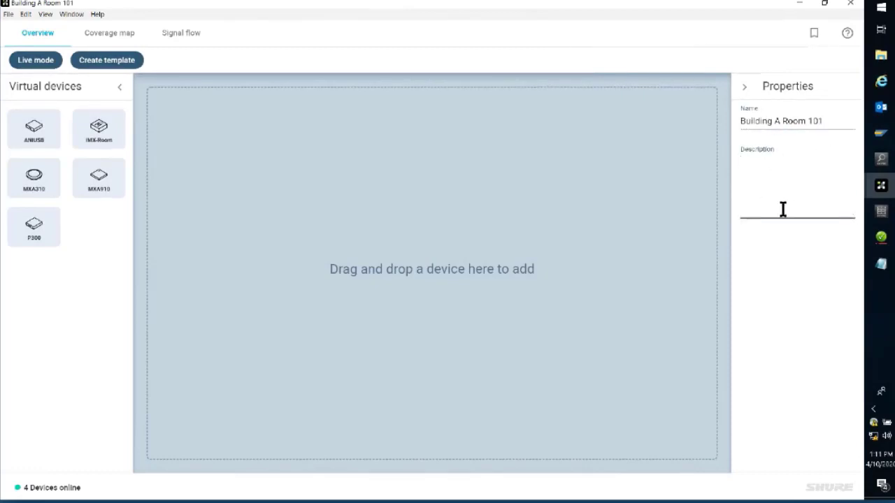
left_click(802, 271)
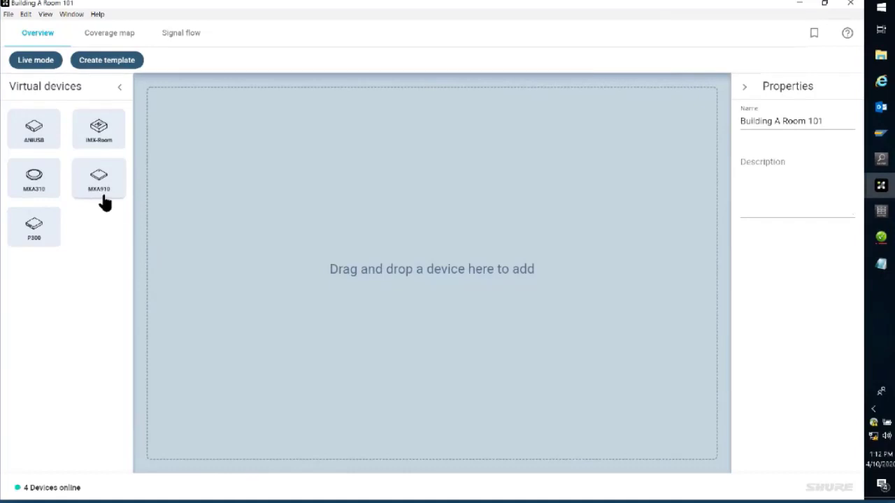
Step: Add a virtual MXA910 and a virtual IMX-Room to the location, with the 16 Channels license type for the IMX-Room
left_click_drag(103, 197, 372, 180)
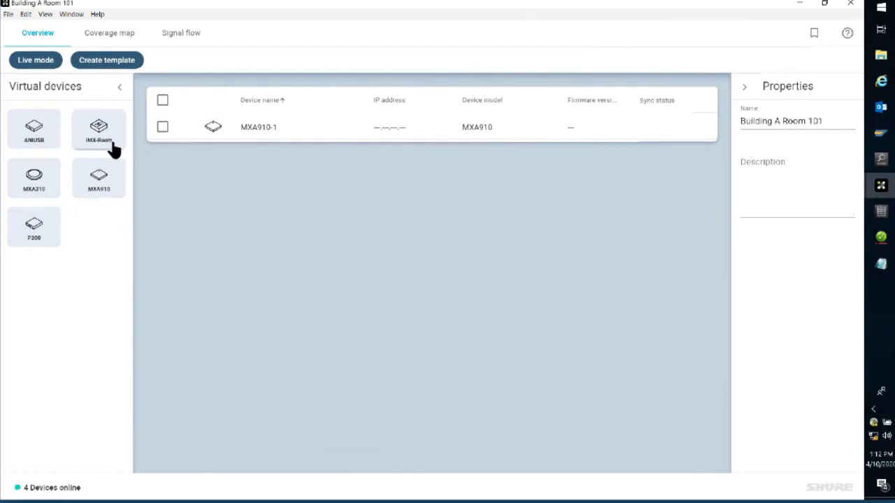
left_click_drag(114, 150, 428, 175)
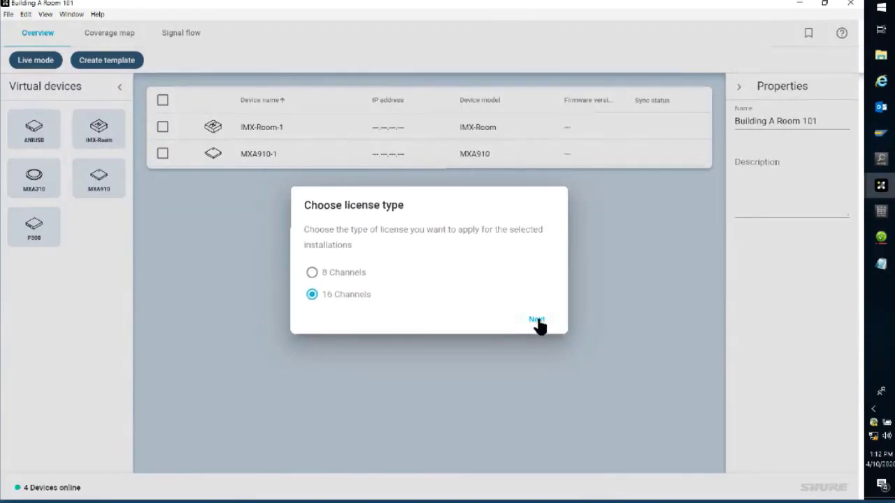
left_click(311, 272)
left_click(336, 296)
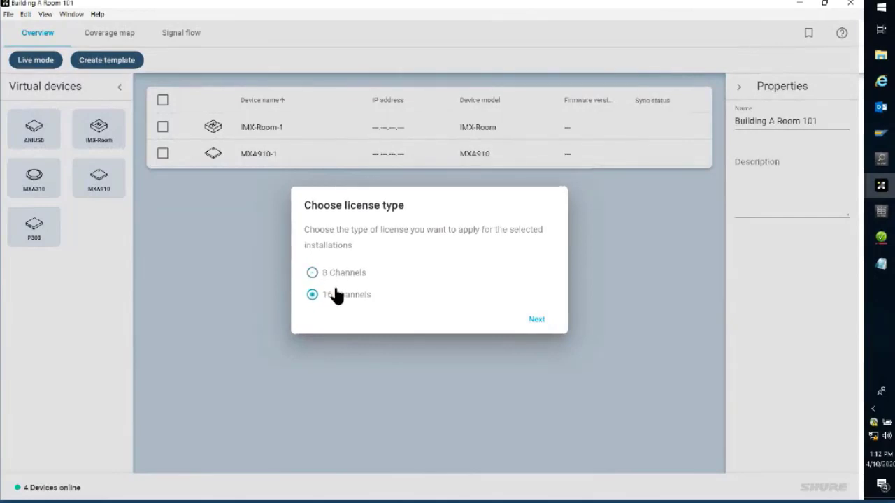
left_click(537, 320)
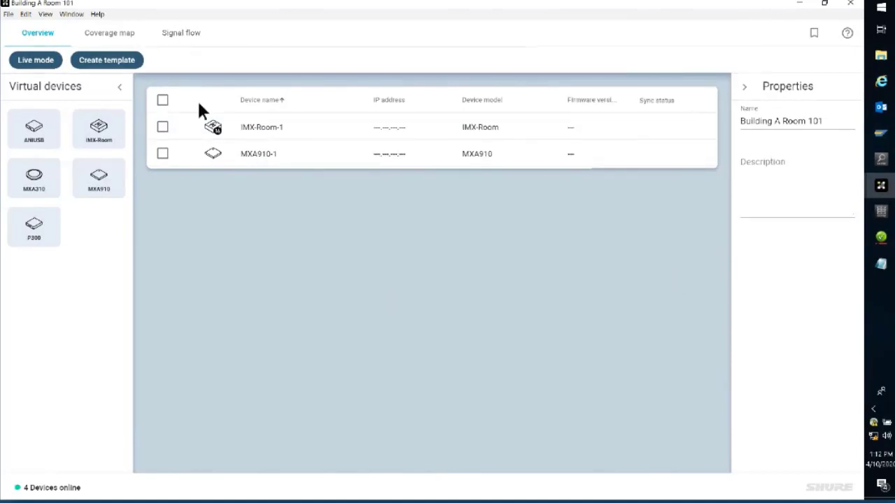
Step: Add the conference-room-layout image from the Desktop to the room's coverage map as its floor plan
left_click(98, 38)
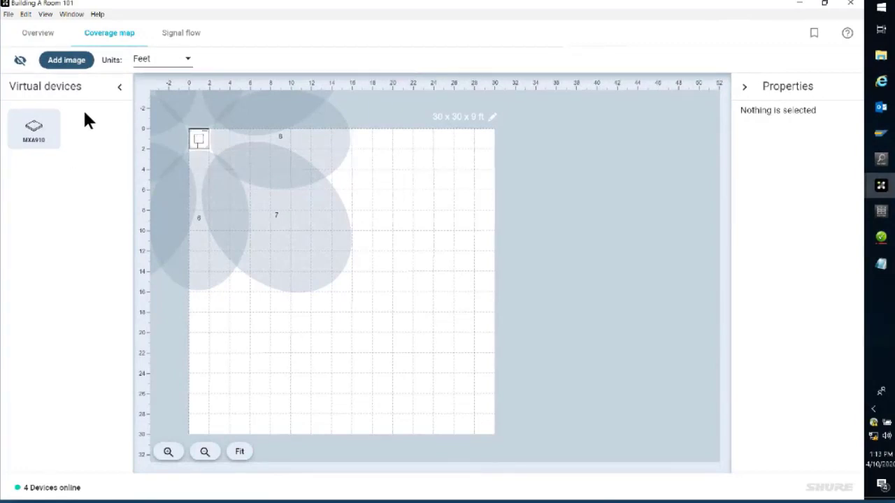
left_click(72, 64)
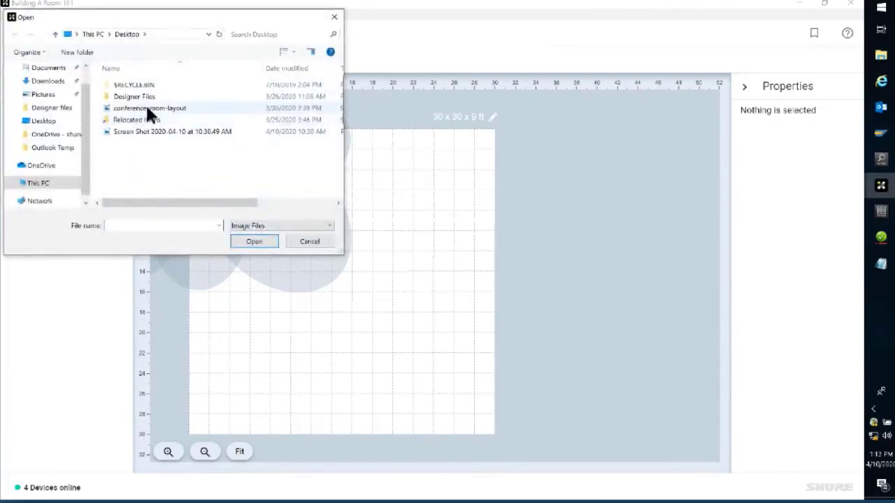
left_click(147, 108)
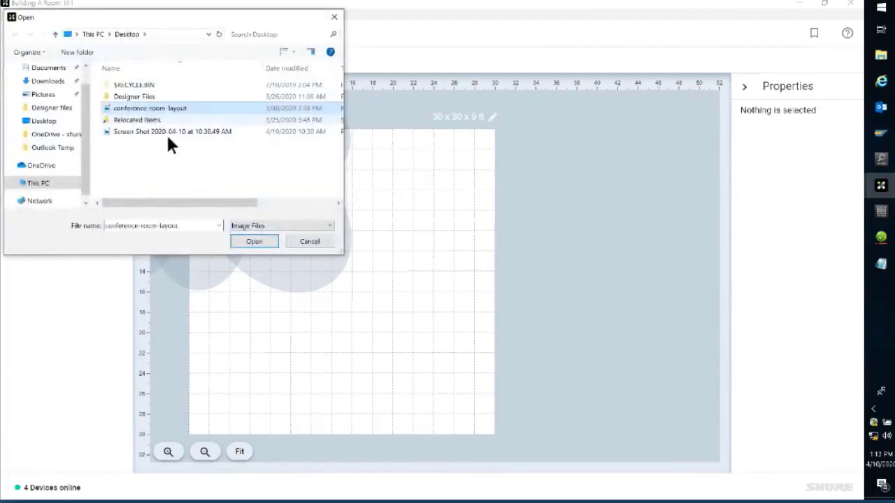
left_click(255, 242)
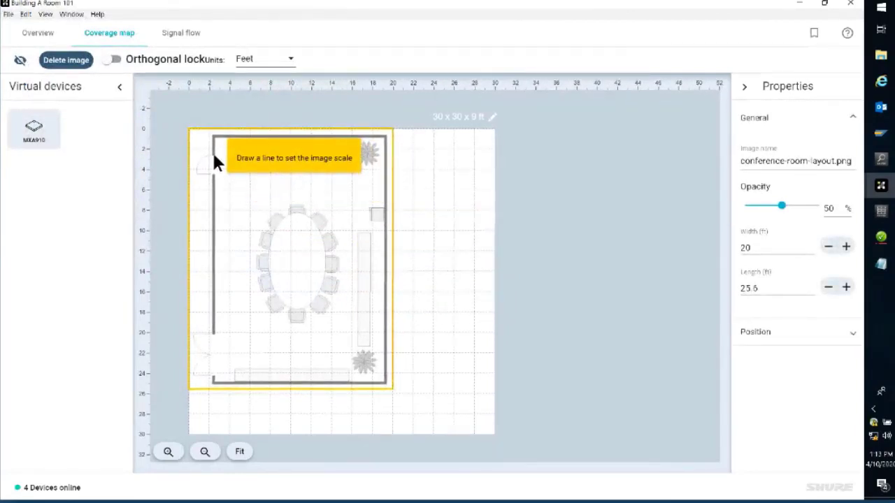
Step: Scale the floor plan image by drawing a reference line across the single door opening and setting its size to 3 ft
left_click_drag(214, 156, 213, 170)
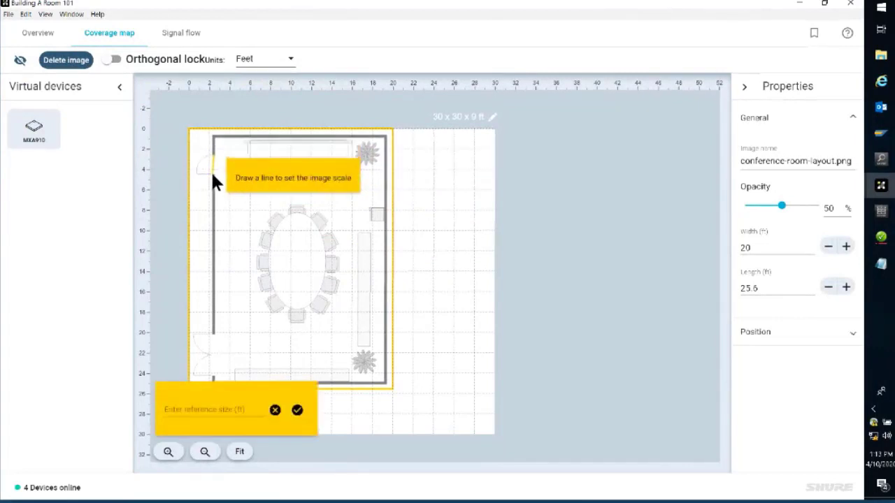
left_click(195, 411)
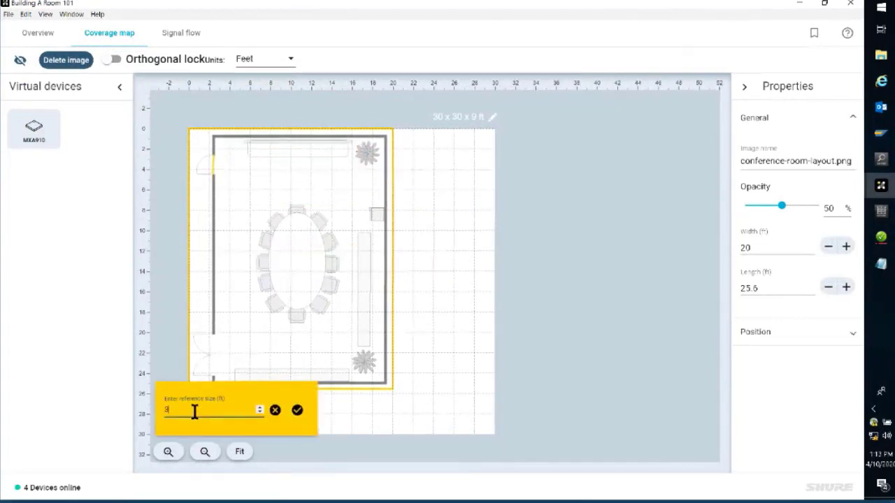
left_click(297, 411)
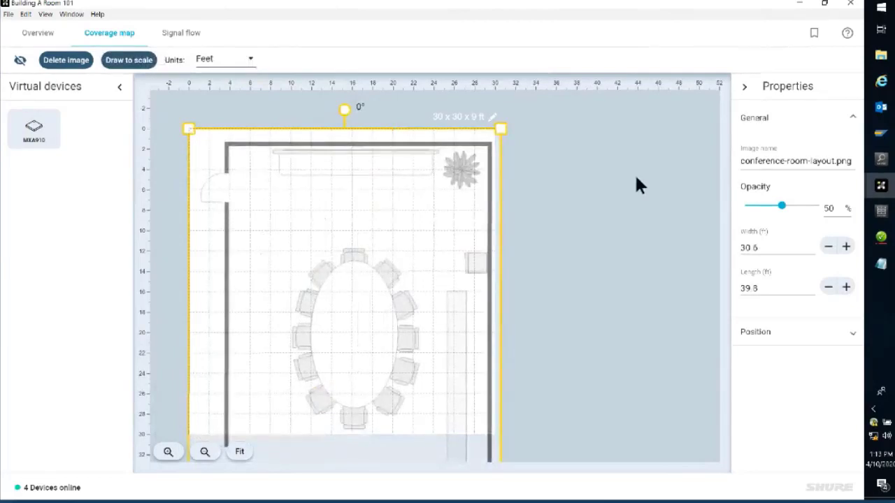
left_click(559, 161)
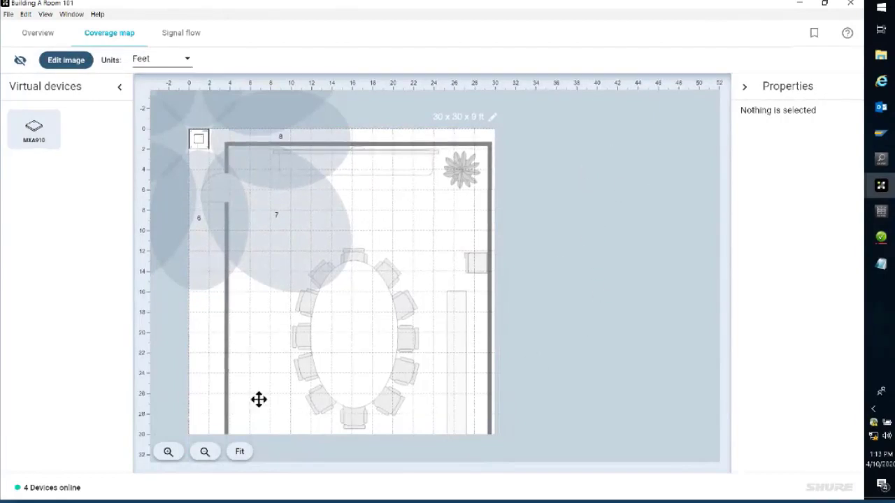
Step: Resize the coverage map workspace to about 30.8 ft wide and 39.4 ft long so it encloses the whole floor plan
left_click(204, 452)
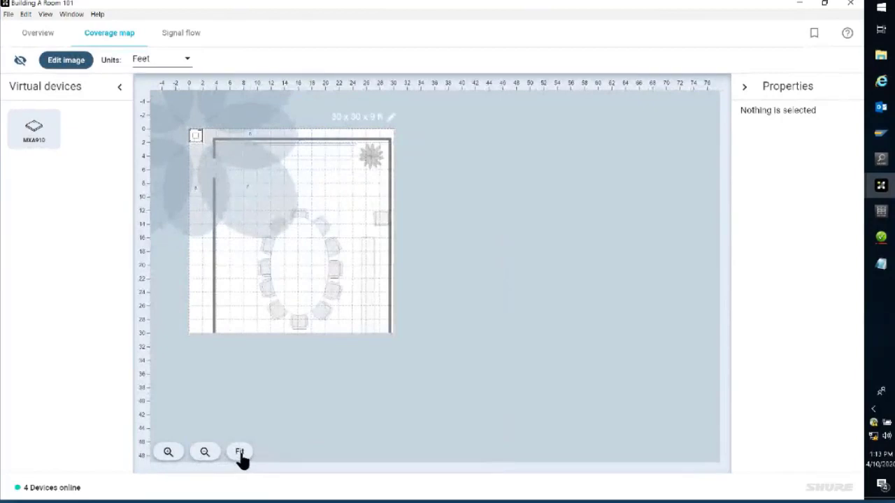
left_click(238, 458)
left_click(205, 452)
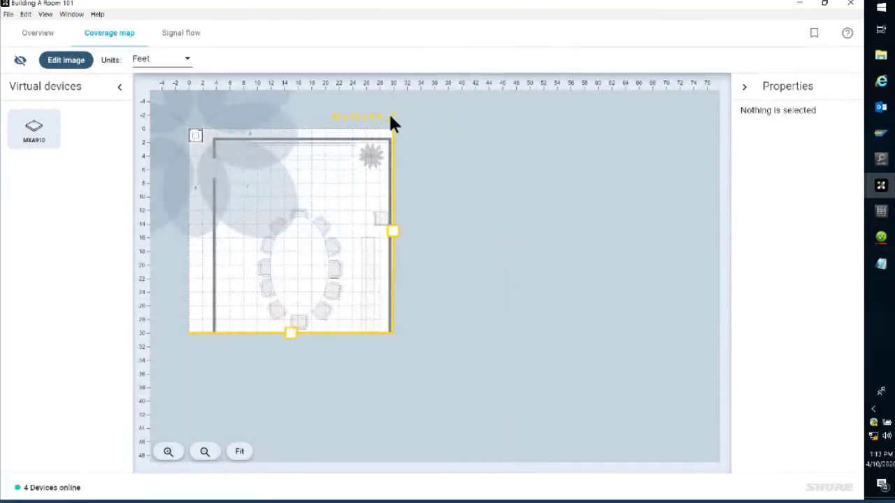
left_click(391, 121)
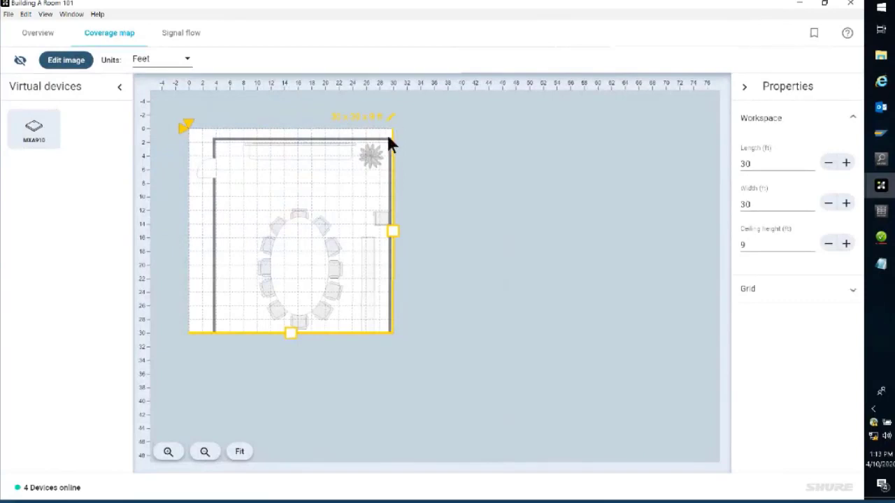
left_click_drag(392, 230, 404, 234)
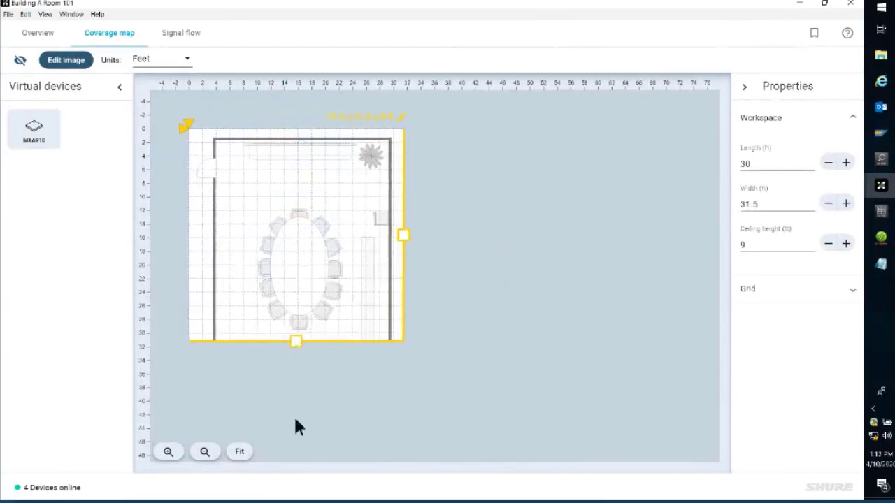
left_click_drag(296, 428, 300, 473)
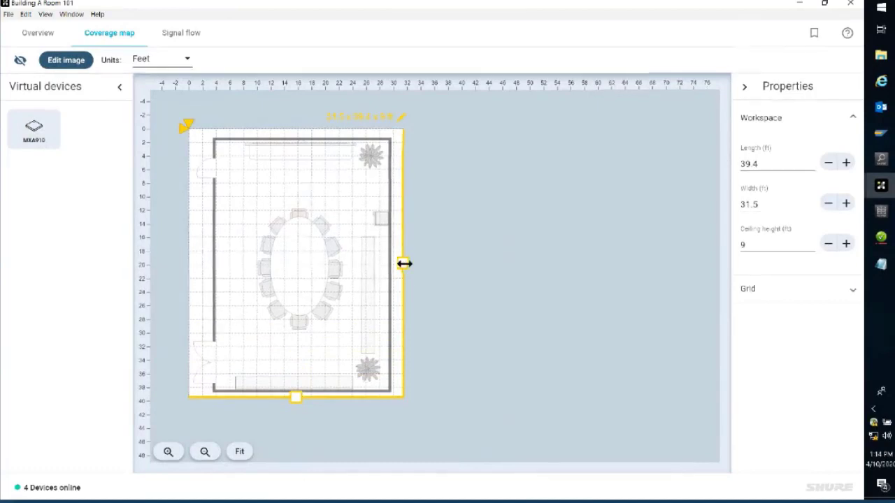
left_click_drag(405, 263, 400, 263)
left_click(238, 452)
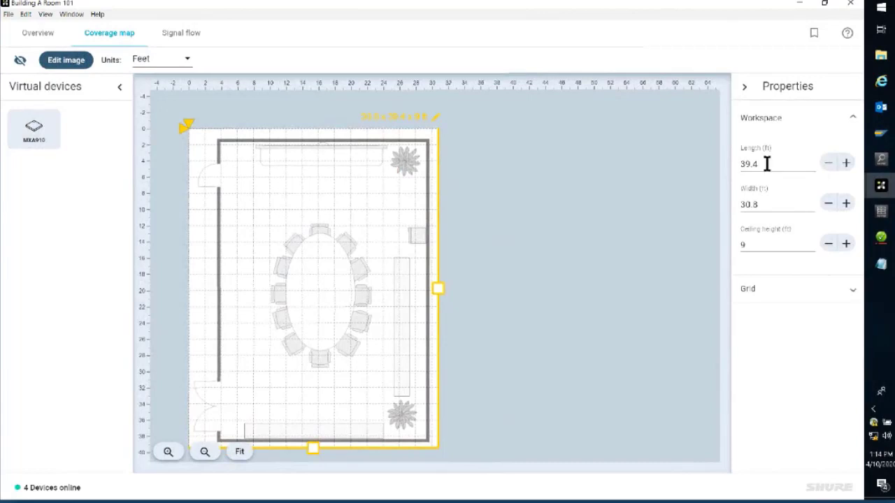
Step: Set the workspace's ceiling height to 10 ft and leave workspace editing
left_click(769, 246)
key("BackSpace")
type("10")
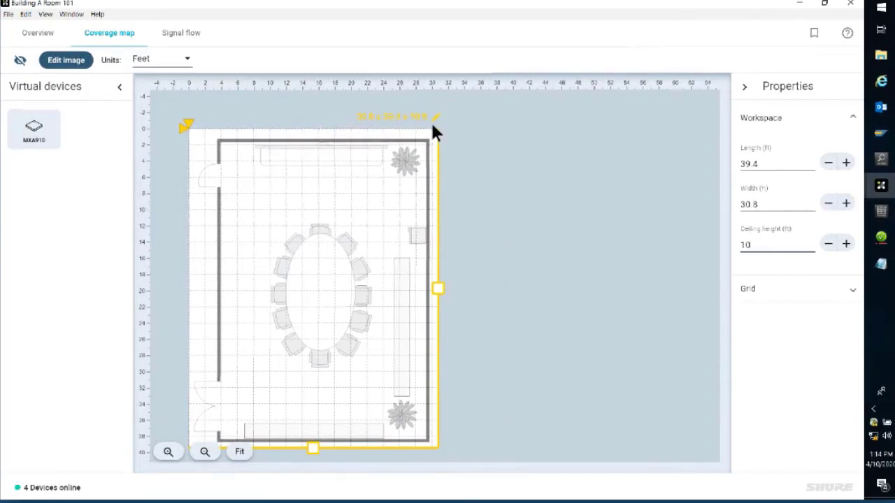
left_click(493, 176)
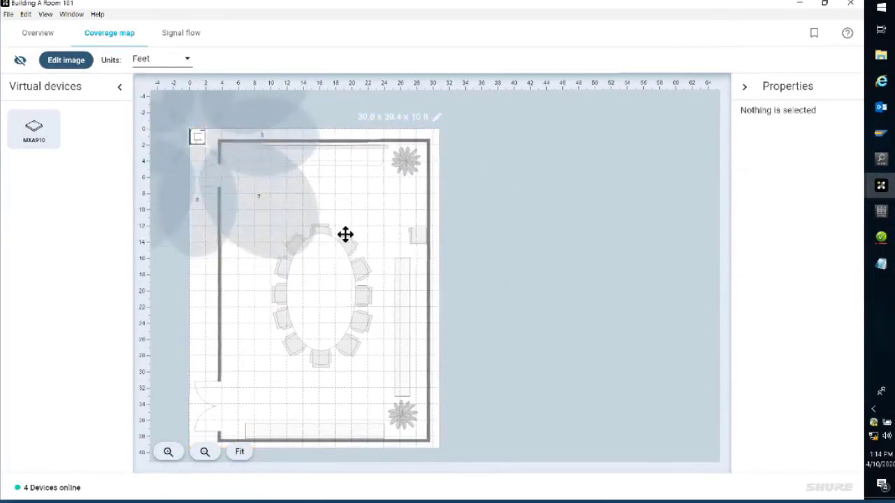
Step: Move the MXA910 to the conference table's centre at about X 16 ft, Y 18 ft and delete its channel 8, 7 and 6 lobes
left_click(198, 140)
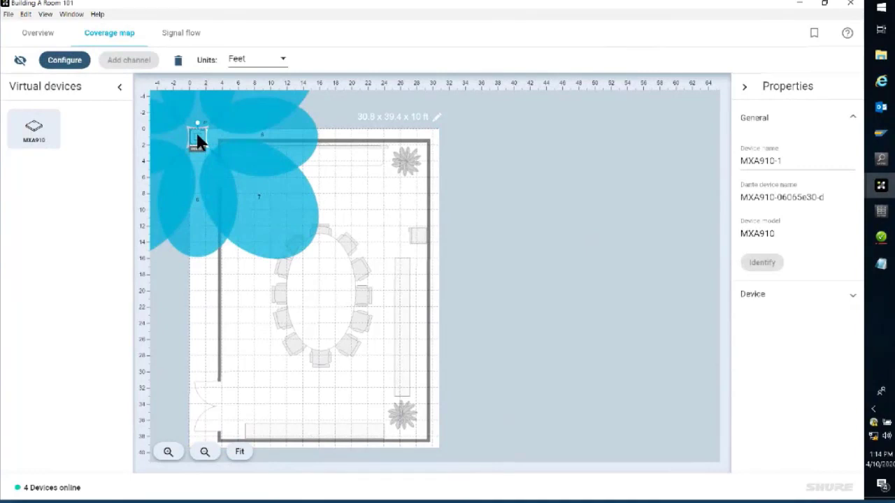
left_click_drag(198, 138, 316, 282)
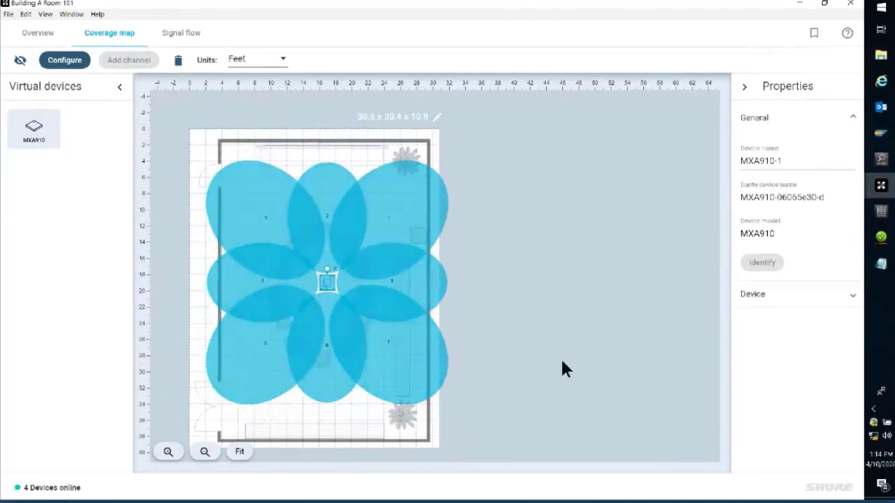
left_click(433, 286)
key("Delete")
left_click(400, 364)
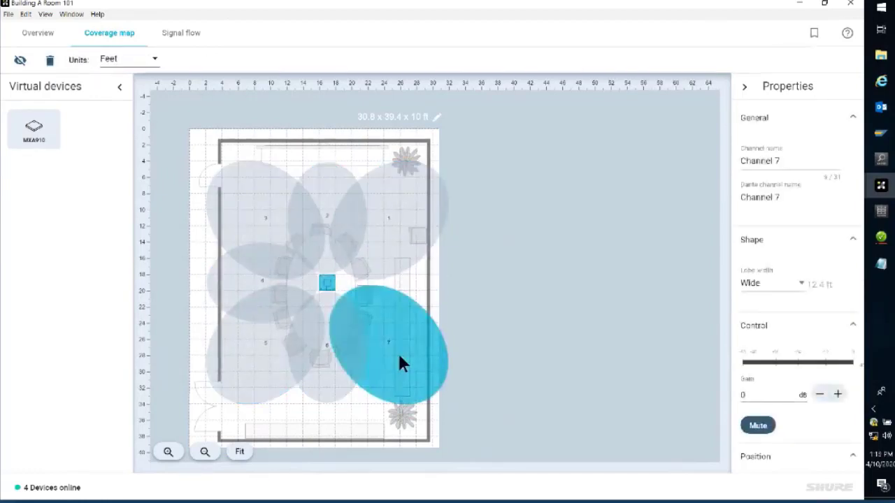
key("Delete")
left_click(341, 383)
key("Delete")
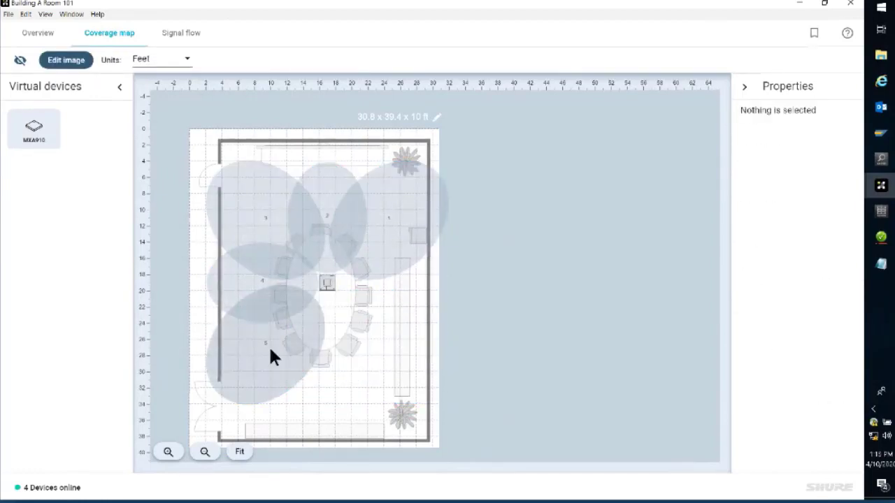
Step: Reposition the channel 5, 4, 3, 2 and 1 lobes around the oval table so together they cover all the chairs
left_click_drag(269, 356, 360, 334)
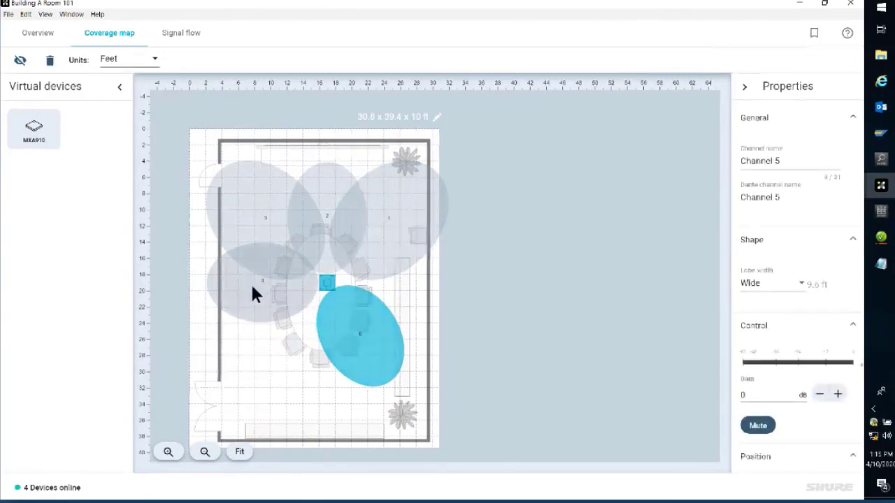
left_click_drag(252, 294, 285, 359)
left_click_drag(260, 213, 263, 251)
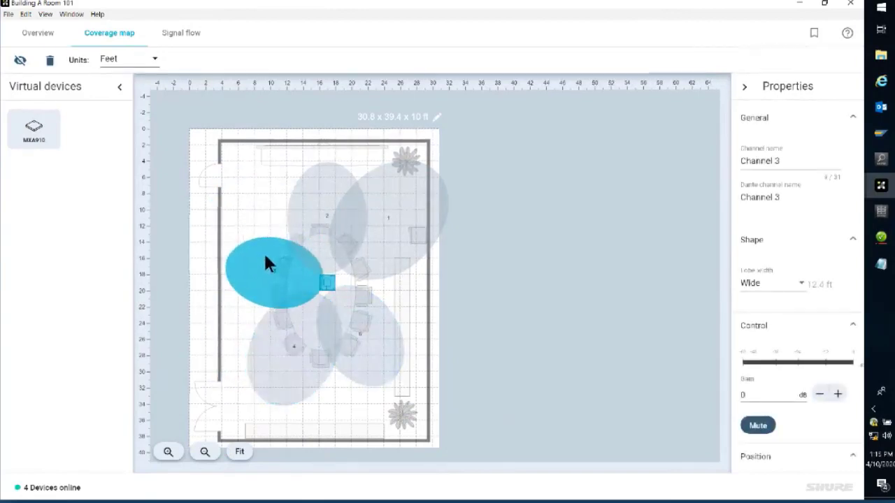
left_click_drag(306, 207, 300, 203)
left_click_drag(370, 223, 383, 259)
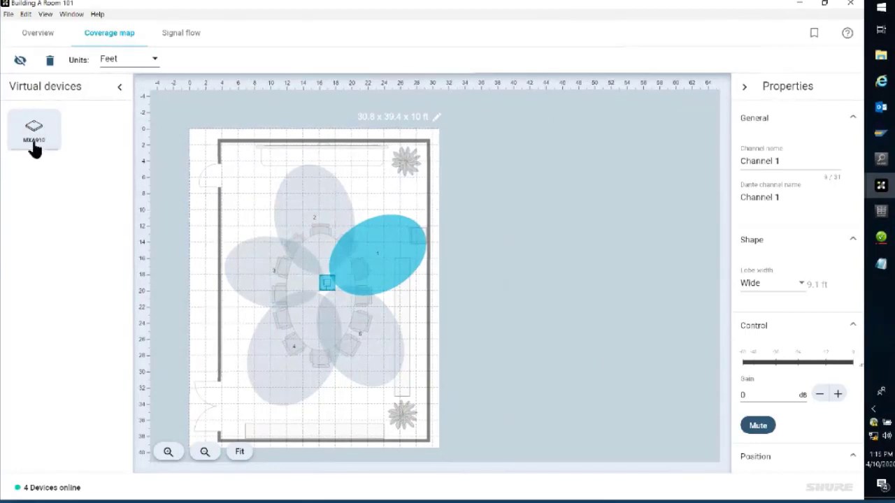
Step: Place a second MXA910 near the upper-left of the floor plan and remove it from the design
left_click_drag(35, 143, 237, 184)
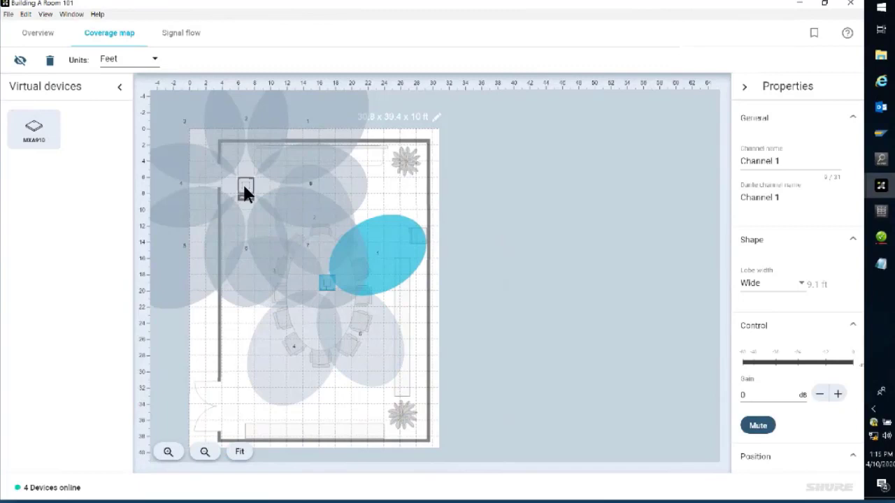
left_click(245, 189)
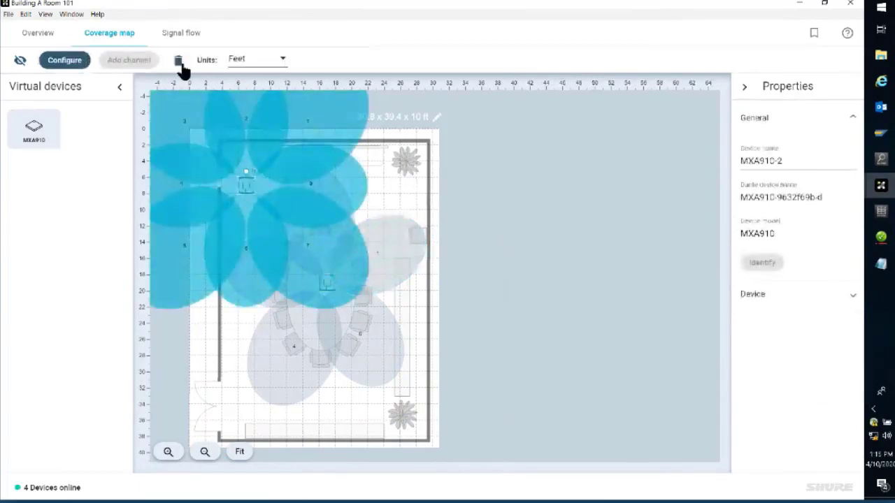
left_click(179, 62)
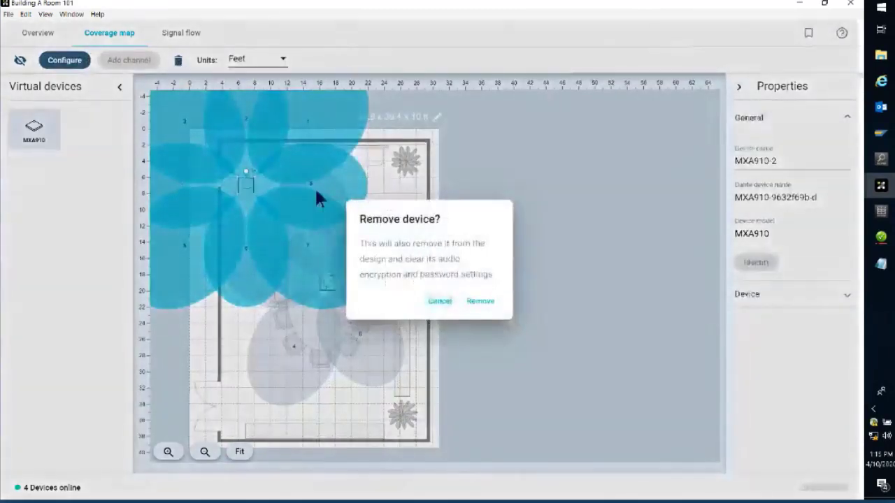
left_click(478, 302)
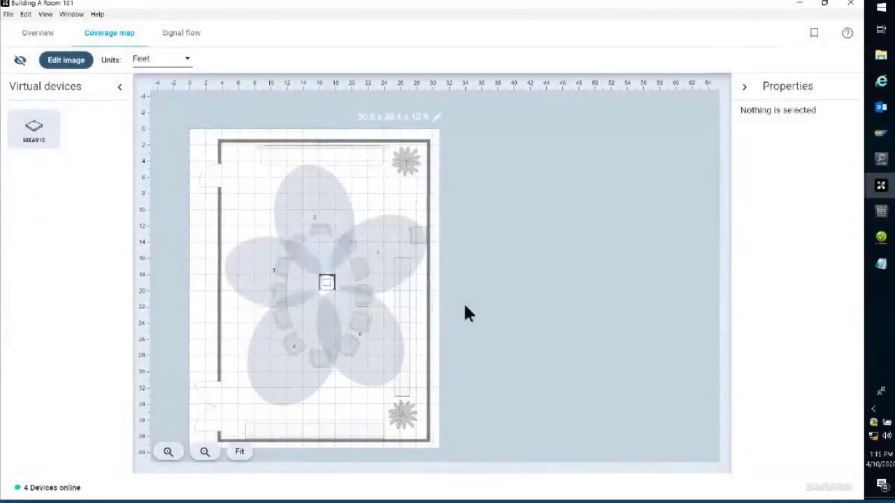
Step: Delete the channel 1 lobe and add a channel back to the MXA910
left_click(392, 260)
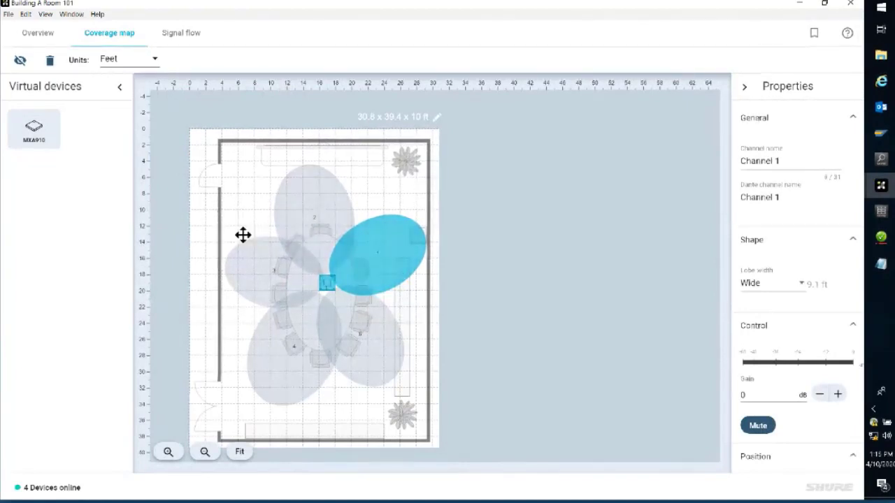
left_click(49, 61)
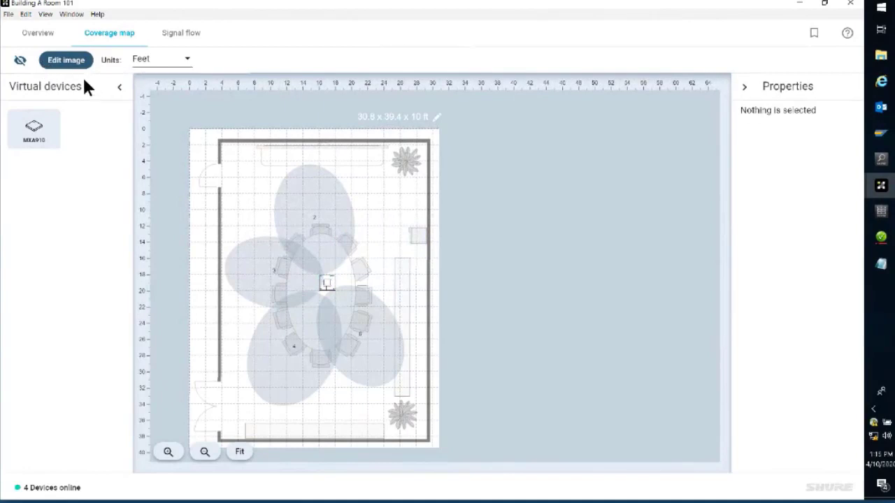
left_click(327, 283)
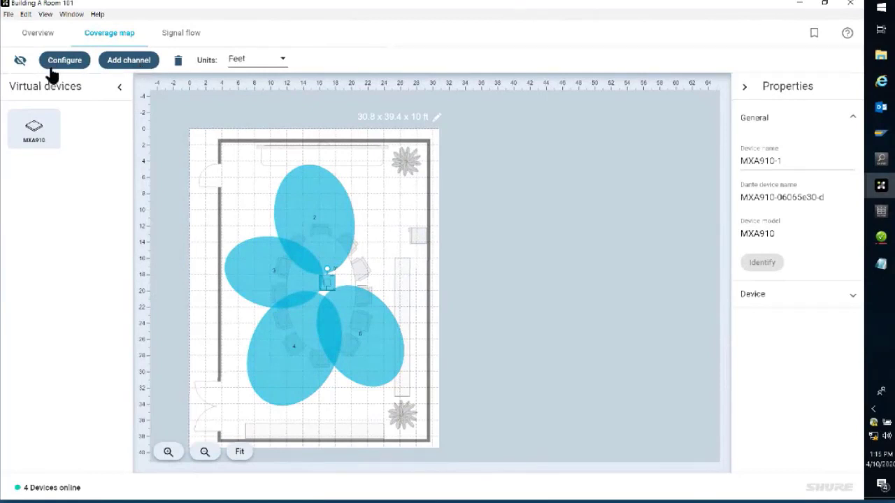
left_click(142, 63)
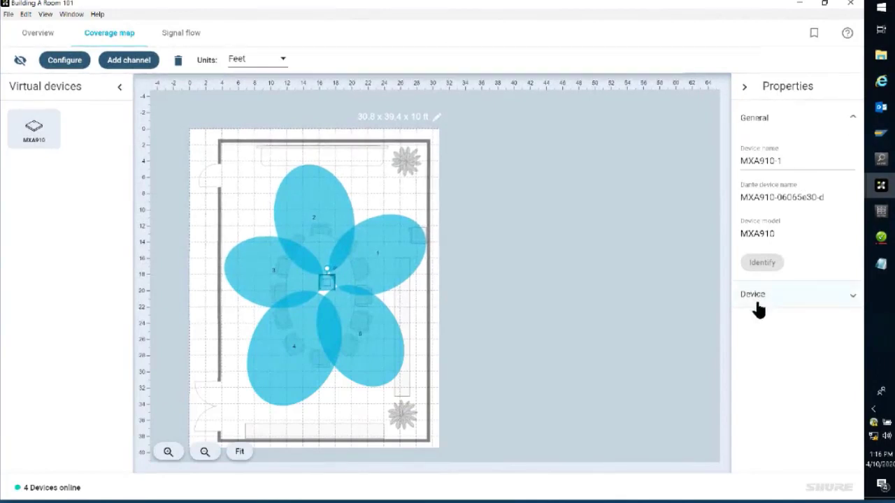
Step: Set the MXA910's height to 10 ft in its device properties and deselect it
left_click(853, 299)
scroll(795, 330, "down", 1)
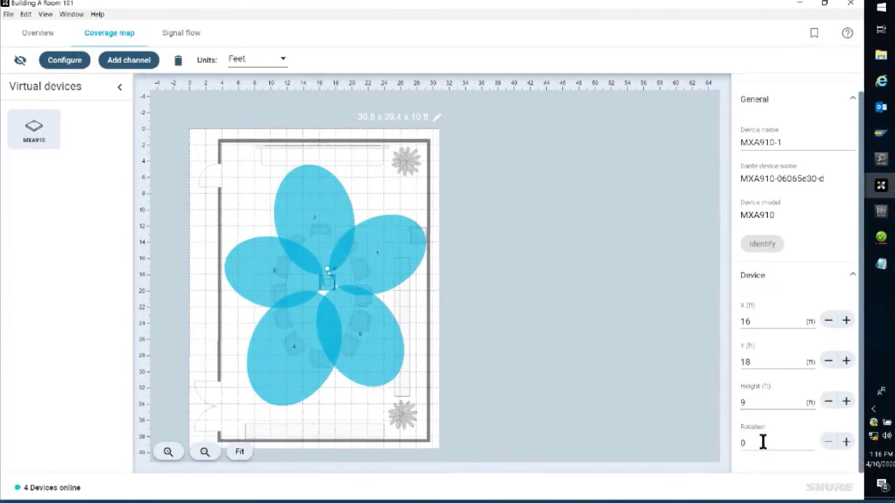
left_click(754, 403)
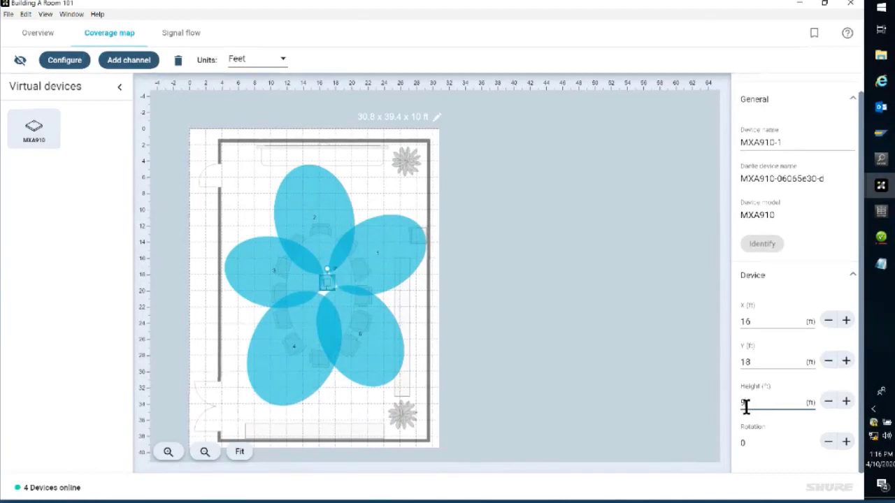
key("BackSpace")
type("10")
left_click(846, 405)
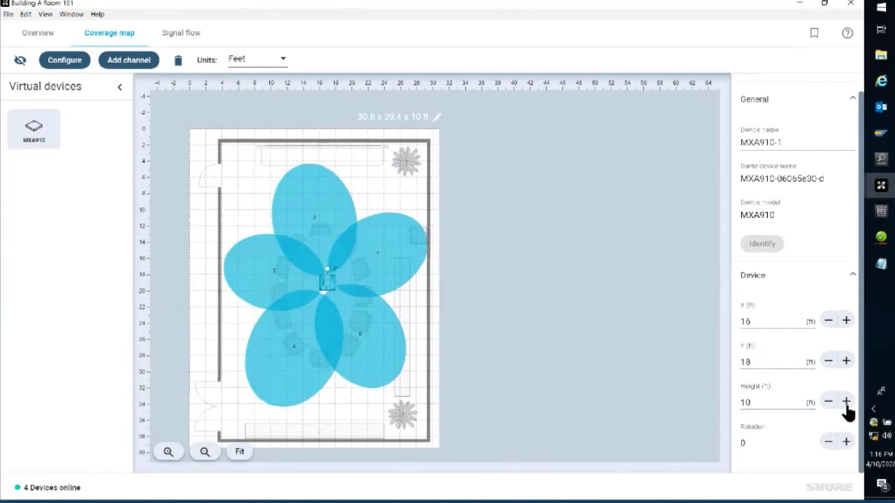
left_click(830, 404)
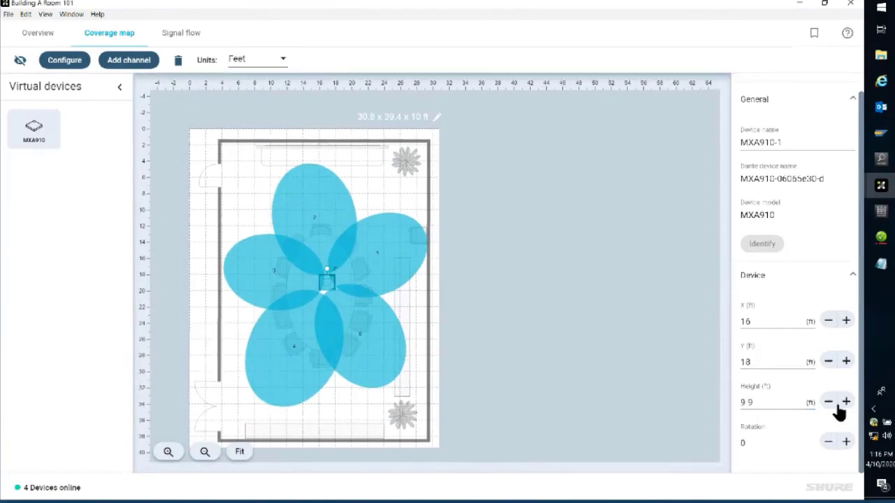
left_click(846, 404)
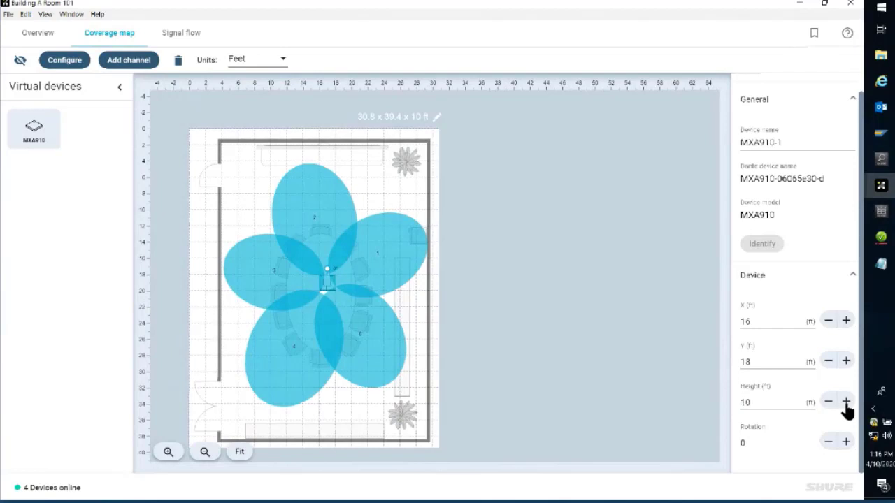
left_click(653, 417)
Step: Try setting the MXA910's height to 11 ft, then restore it to 10 ft
left_click(327, 280)
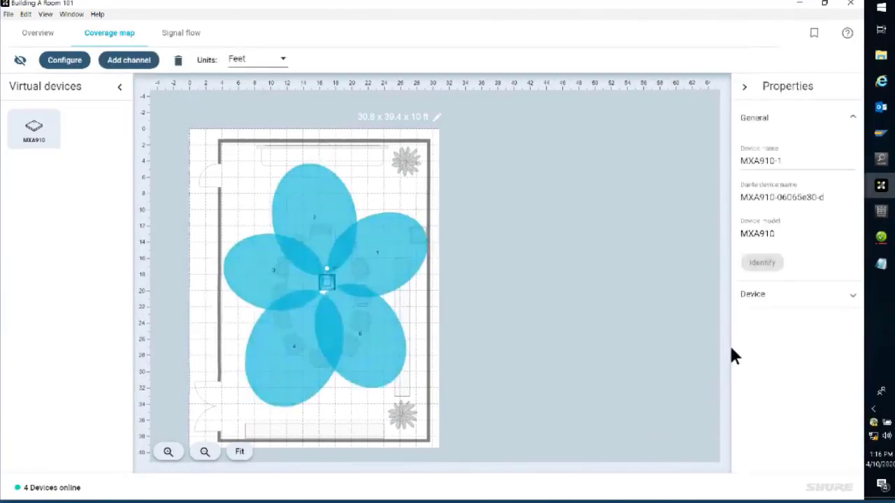
left_click(753, 293)
left_click(770, 419)
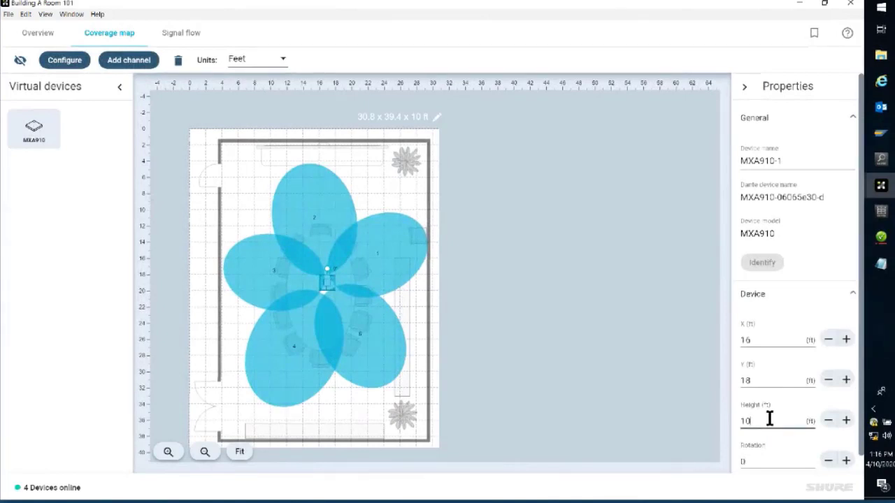
scroll(769, 419, "down", 1)
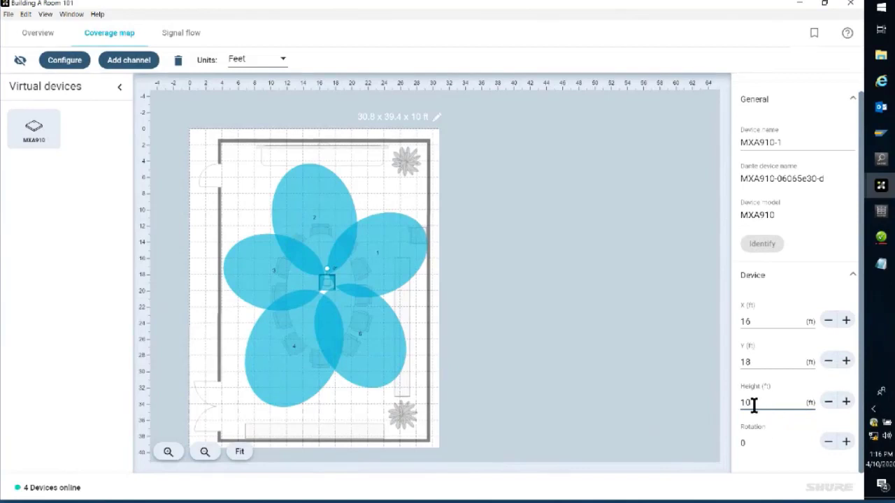
key("BackSpace")
type("1")
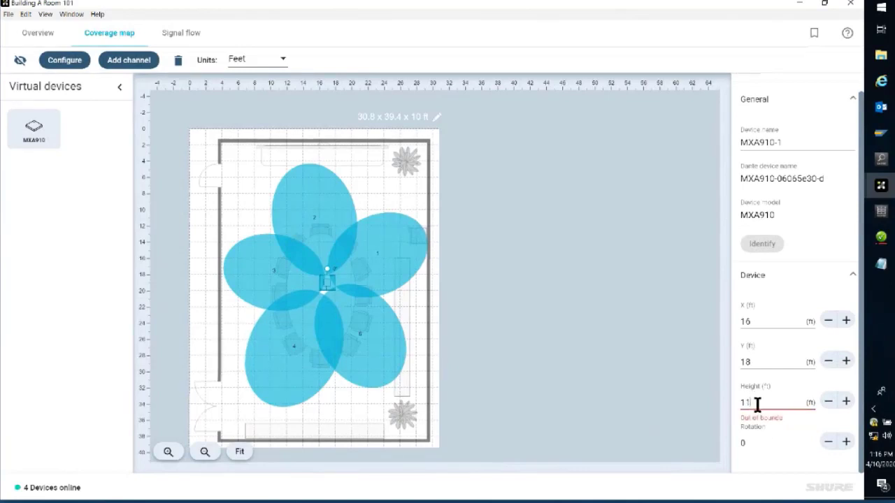
left_click(434, 118)
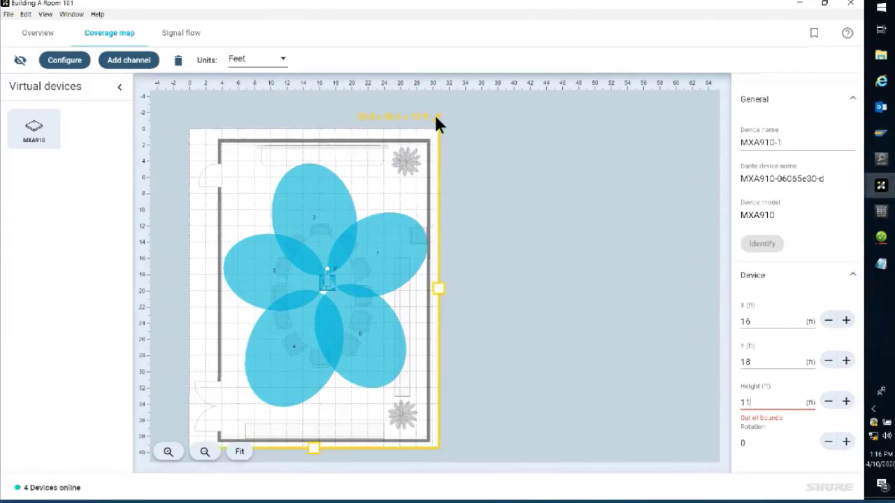
key("BackSpace")
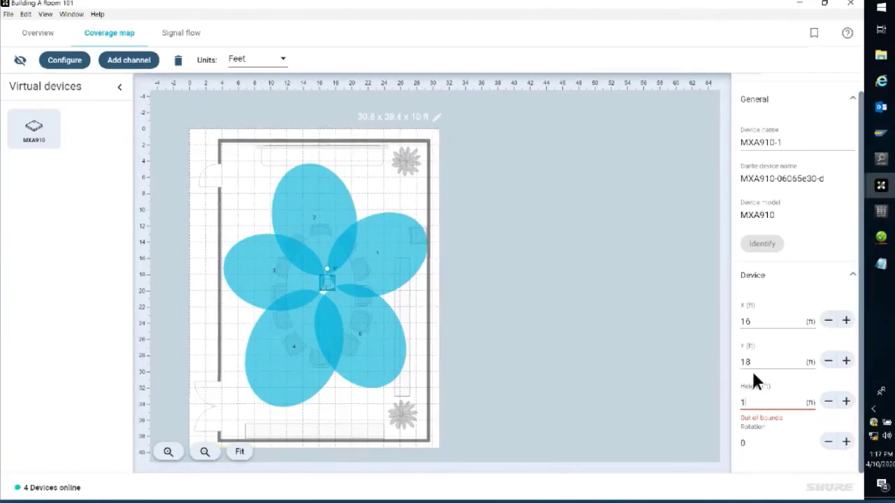
type("0")
Step: Set the MXA910's rotation to 180 degrees and step it down to 177
left_click(752, 443)
type("80")
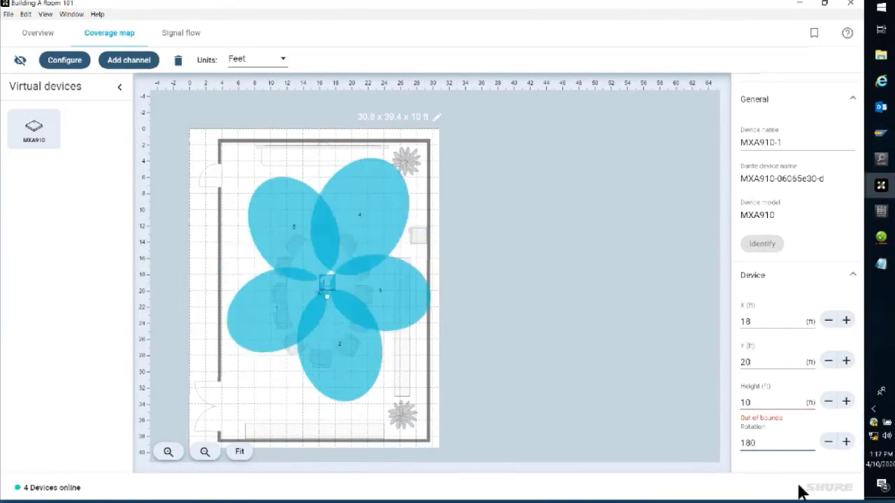
left_click(828, 442)
left_click(828, 442)
left_click(828, 442)
left_click(845, 443)
left_click(845, 443)
left_click(846, 442)
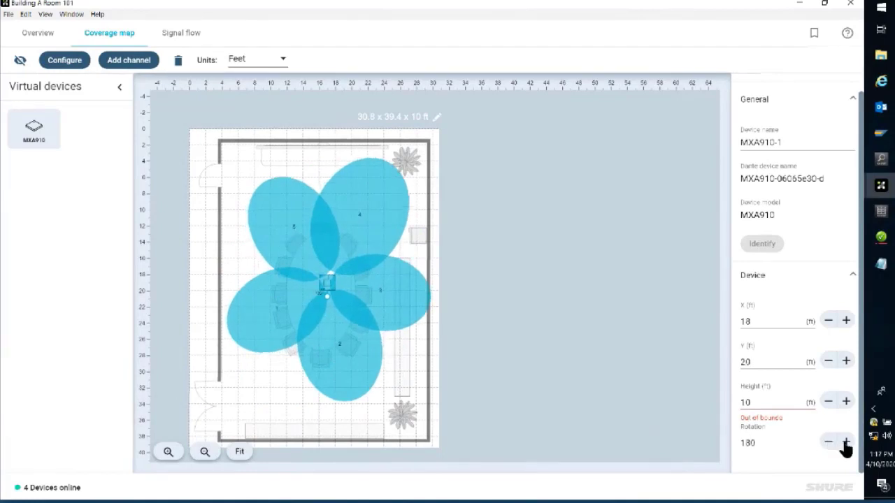
left_click(829, 443)
left_click(829, 442)
left_click(829, 443)
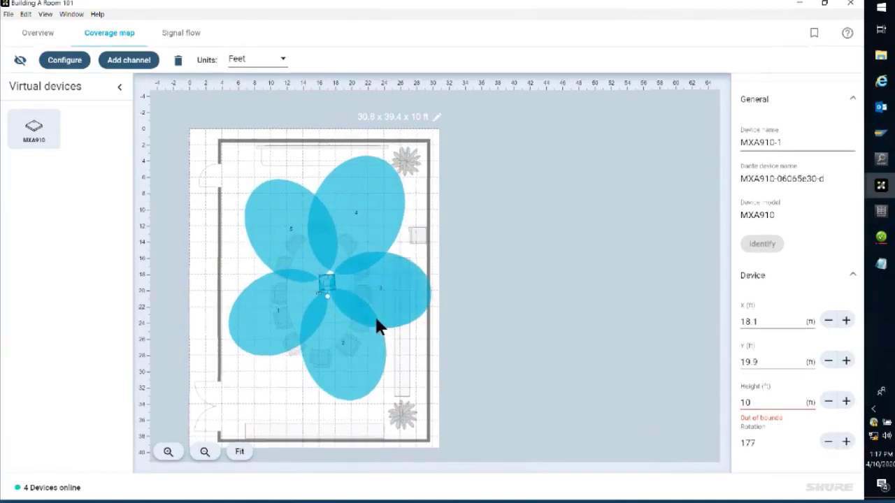
Step: Rotate the MXA910 on the map back to about 1 degree and deselect it
left_click_drag(326, 282, 345, 253)
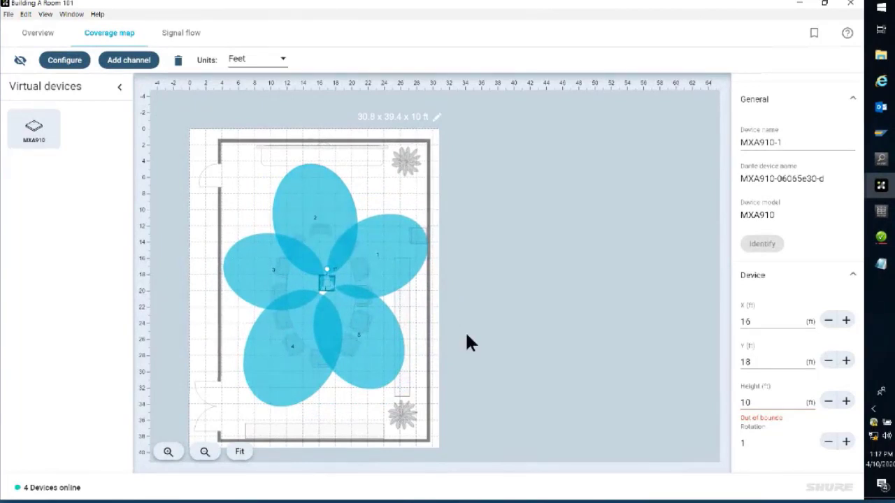
left_click(536, 213)
Step: Rename the microphone device to MXA910-Room101 and deselect it
left_click(326, 282)
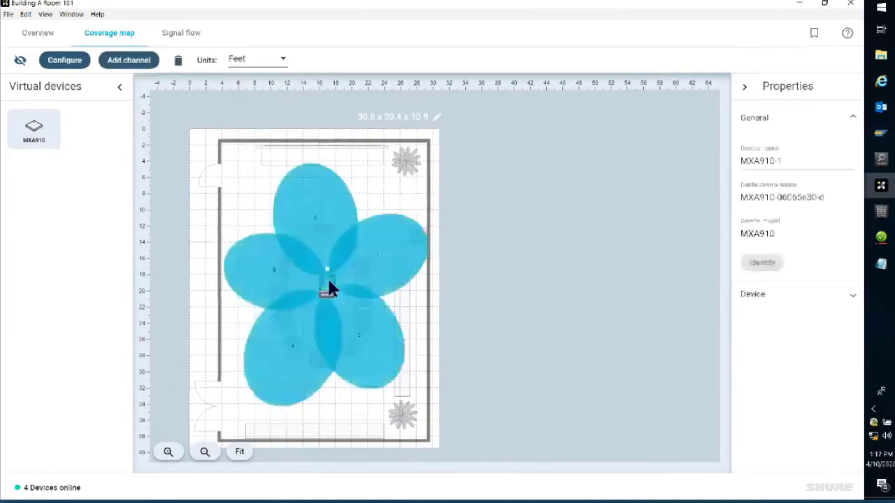
left_click(786, 162)
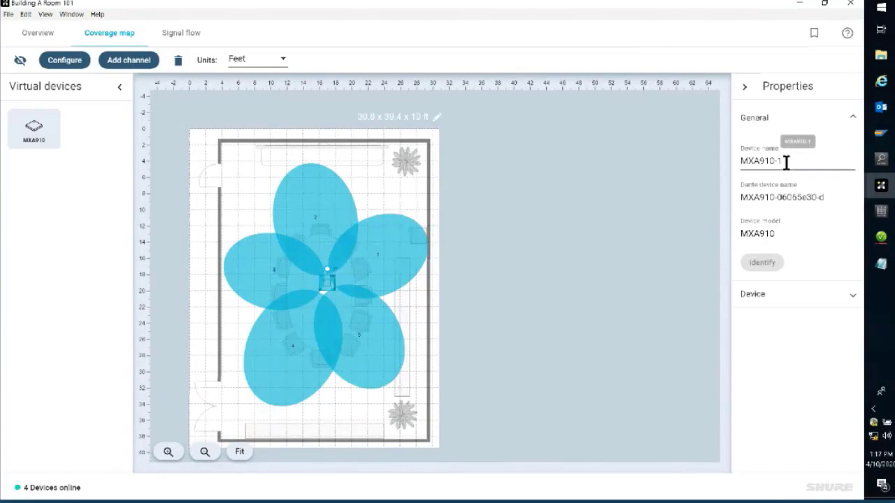
key("BackSpace")
type("Room101")
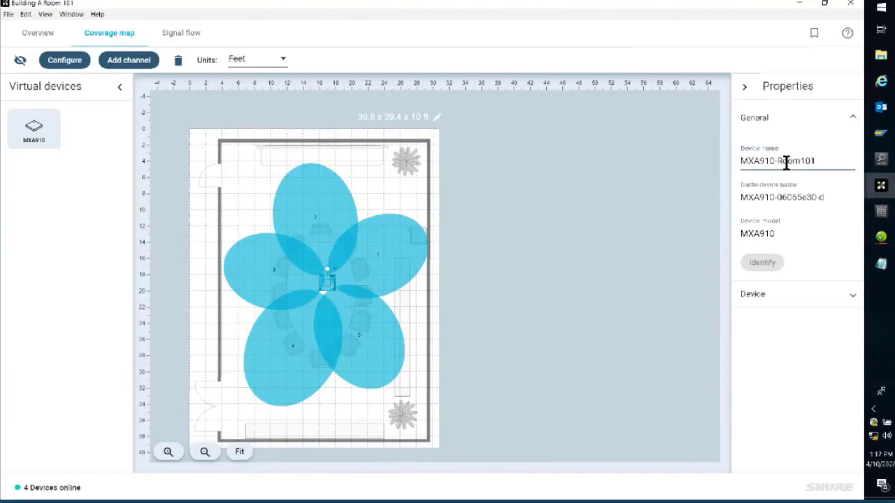
key("Return")
left_click(803, 161)
key("BackSpace")
left_click(537, 221)
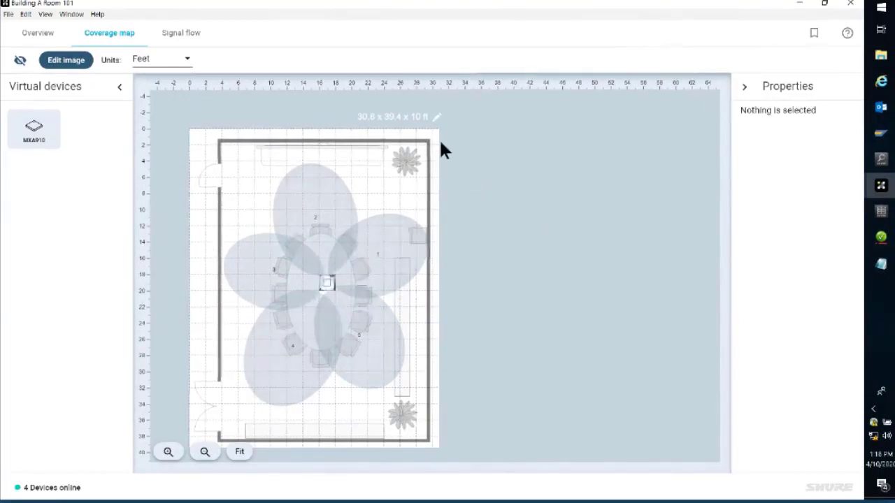
left_click(435, 118)
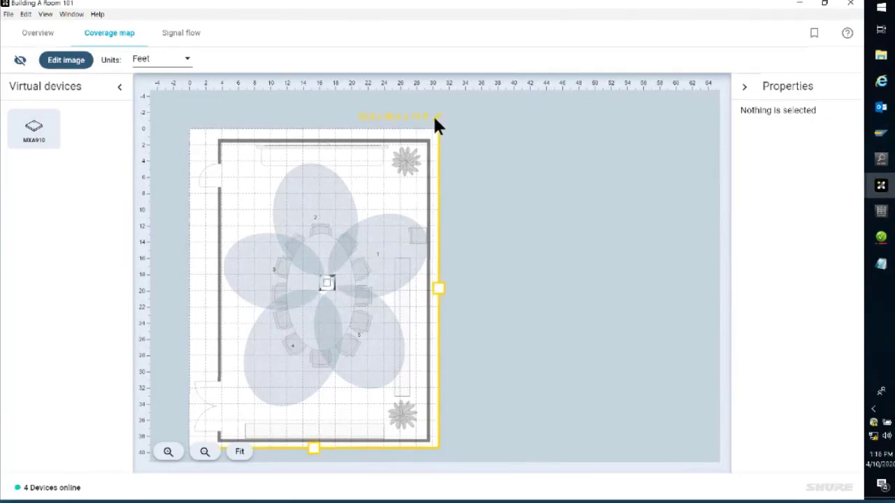
Step: Open the room's signal flow and spread out the IMX-Room-1 and MXA910-Room101 blocks so there is space between them
left_click(325, 287)
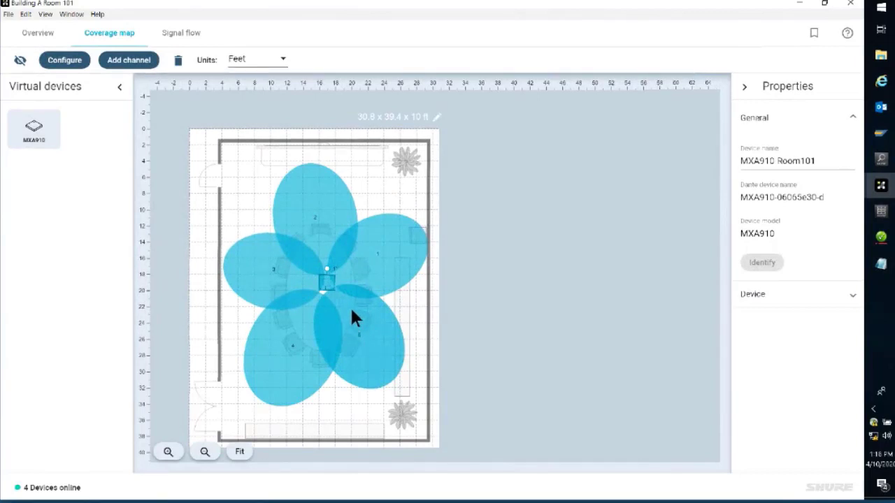
left_click(183, 33)
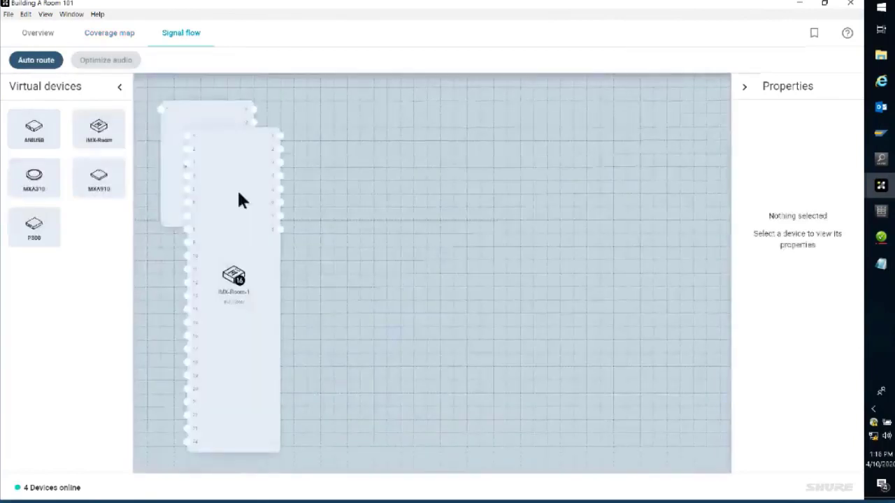
left_click_drag(260, 201, 537, 179)
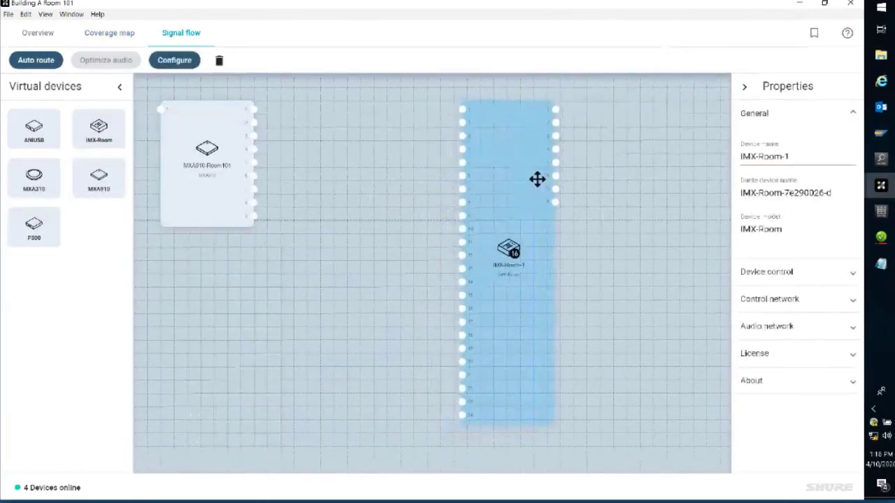
left_click_drag(197, 174, 244, 181)
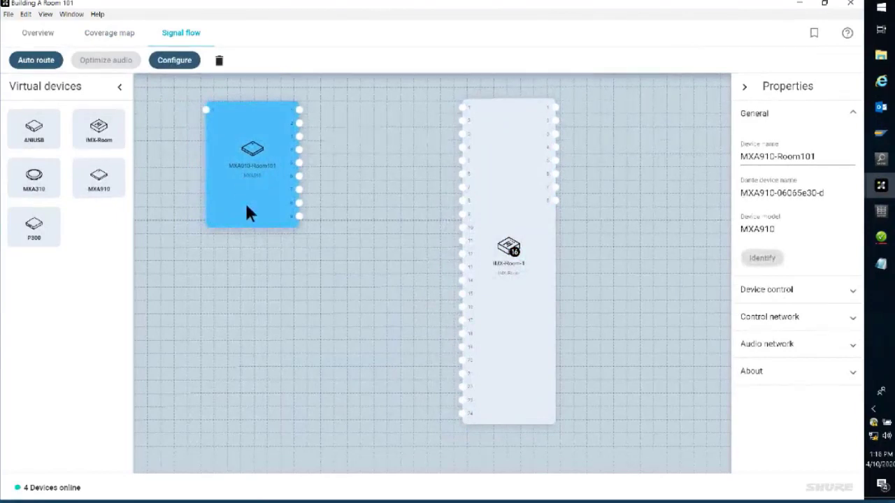
left_click(329, 176)
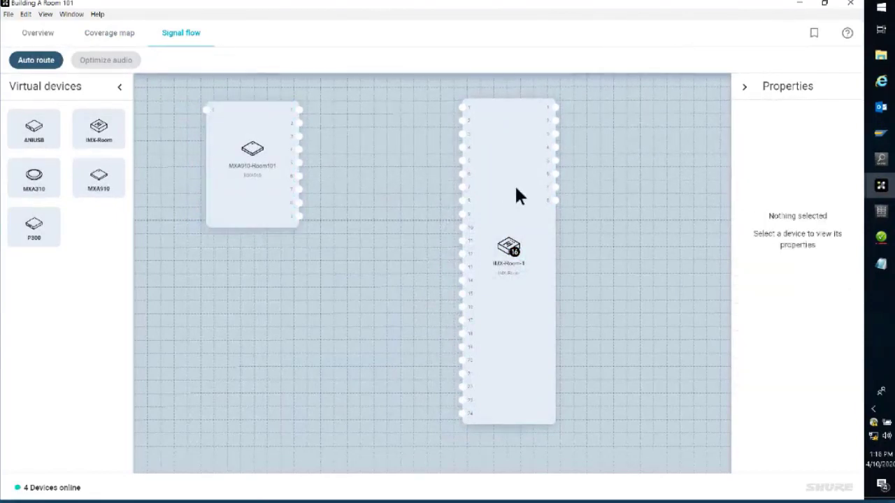
Step: Auto-route the MXA910-Room101 microphone's audio channels to the IMX-Room-1 processor
left_click(42, 68)
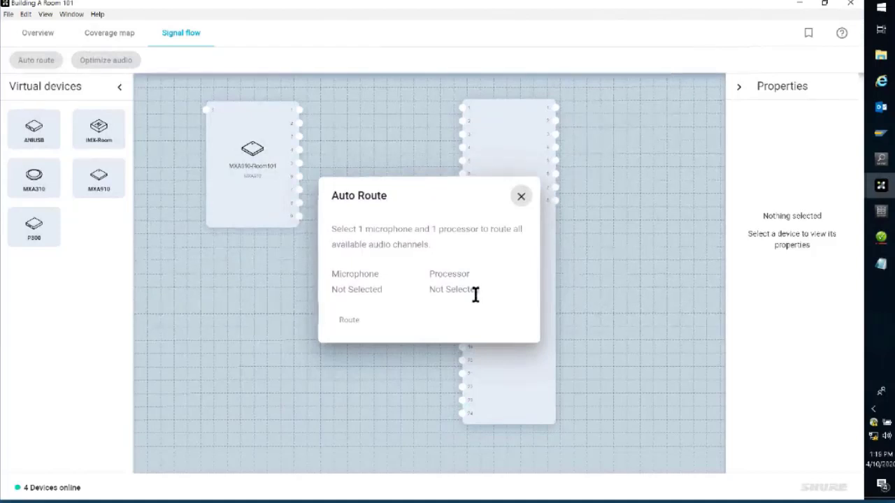
left_click(254, 190)
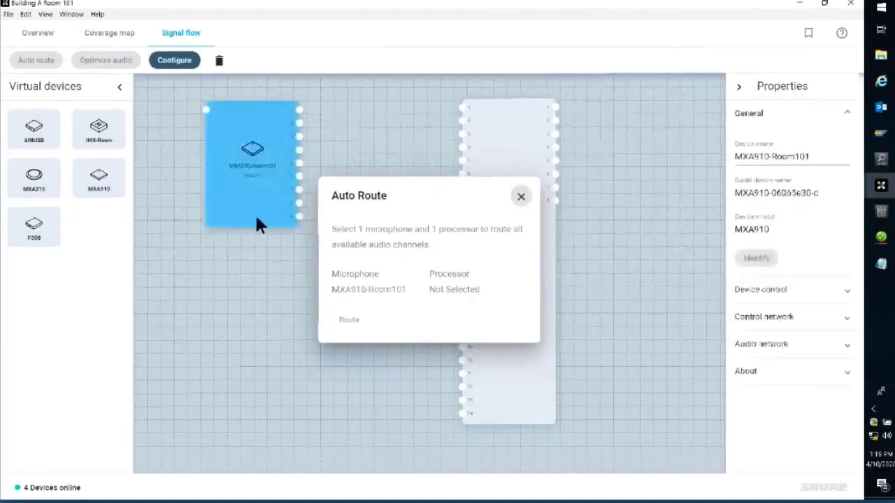
left_click(535, 149)
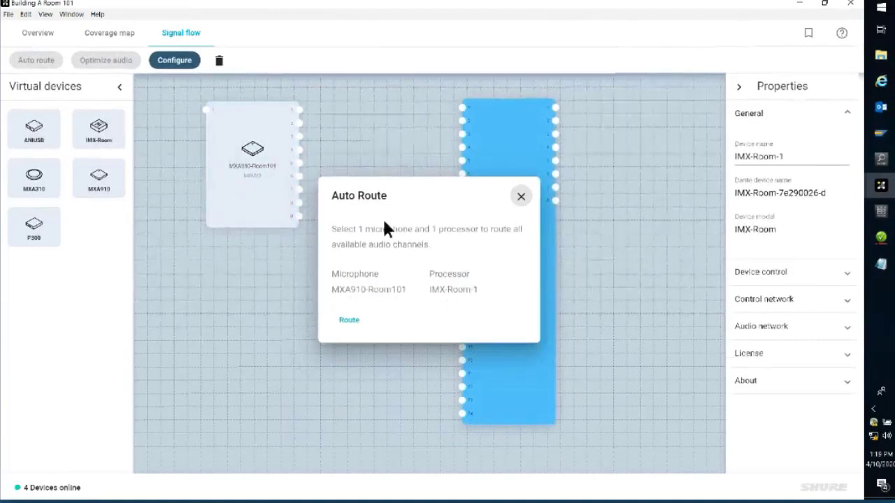
left_click(349, 324)
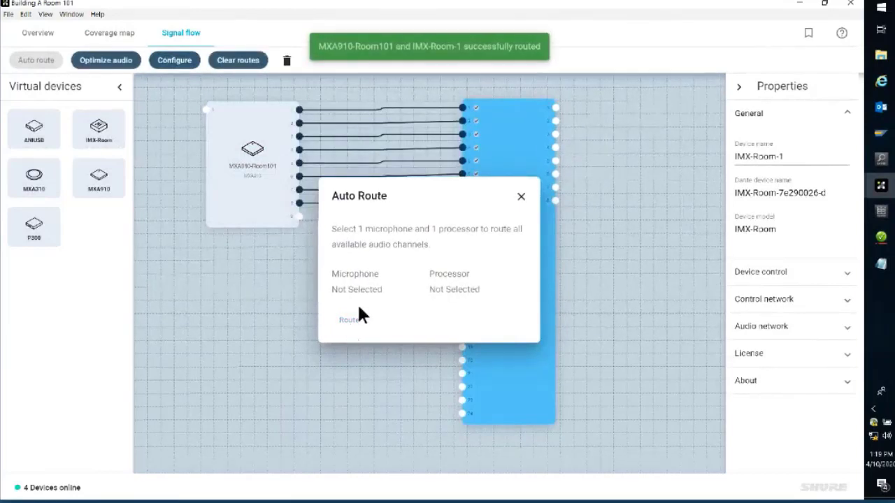
left_click(521, 196)
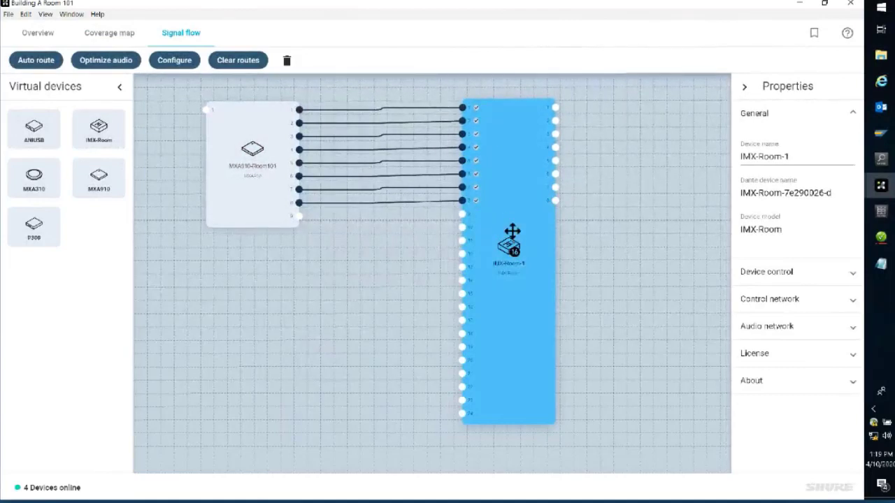
Step: Align IMX-Room-1 so its routes run straight, and connect the MXA910's AEC reference input to the processor's first output
left_click_drag(513, 230, 516, 240)
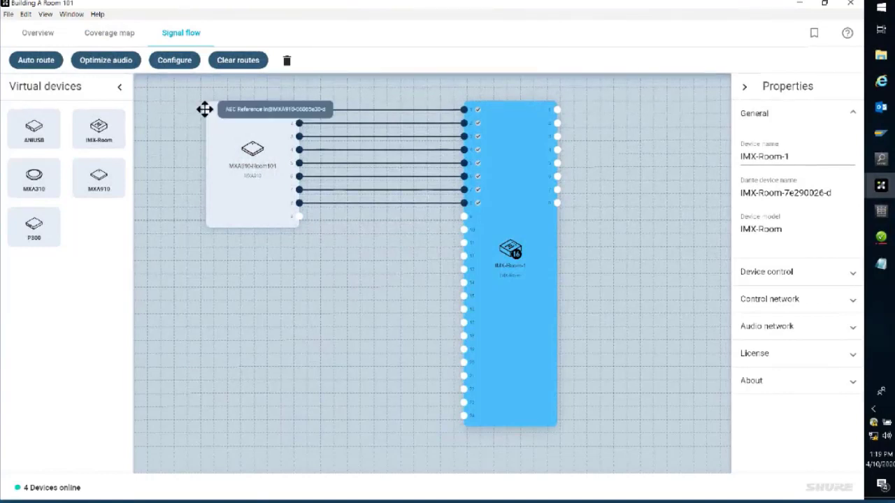
left_click_drag(205, 109, 555, 108)
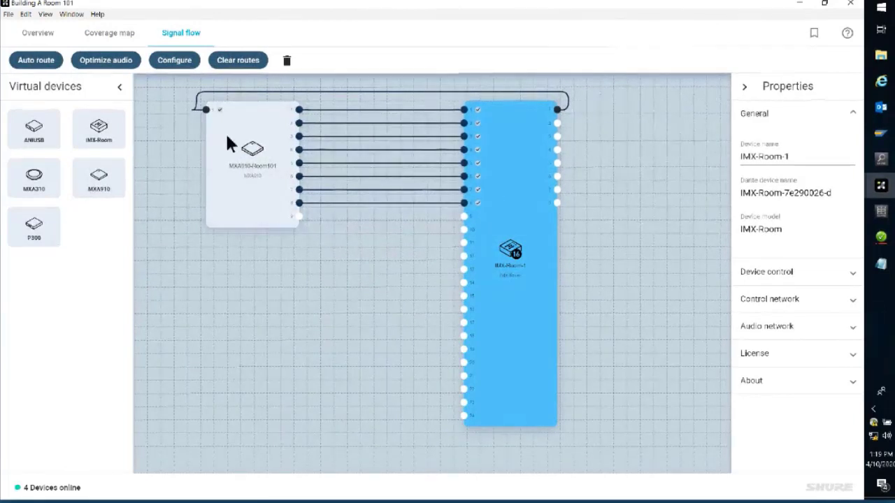
left_click(318, 273)
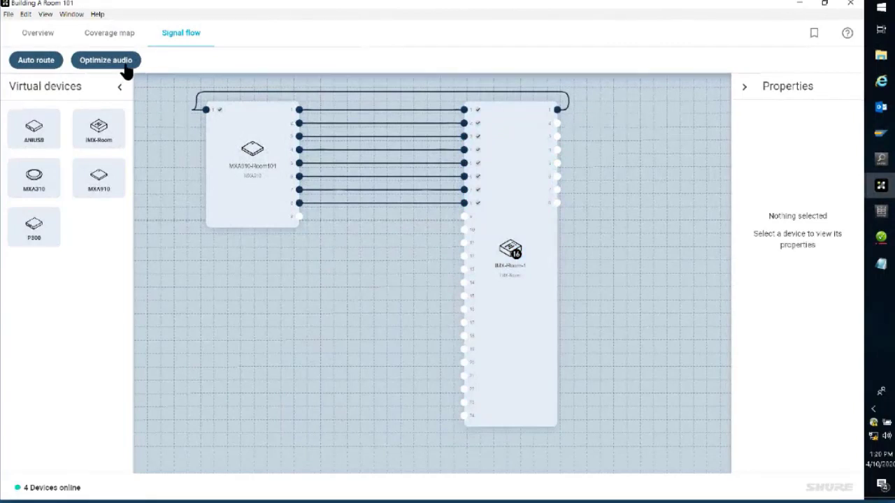
Step: Run Optimize Audio on the routed devices, reviewing the list of changed settings for IntelliMix Room + MXA910 before applying it
left_click(123, 60)
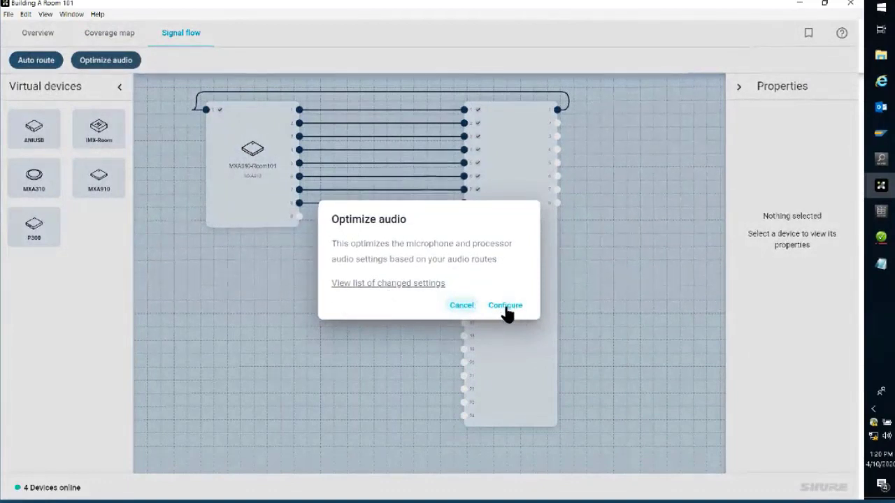
left_click(376, 287)
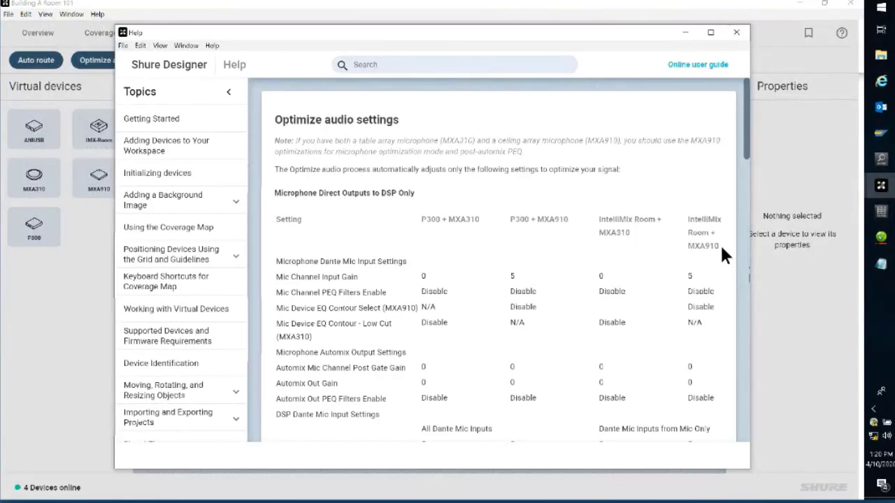
scroll(745, 154, "down", 1)
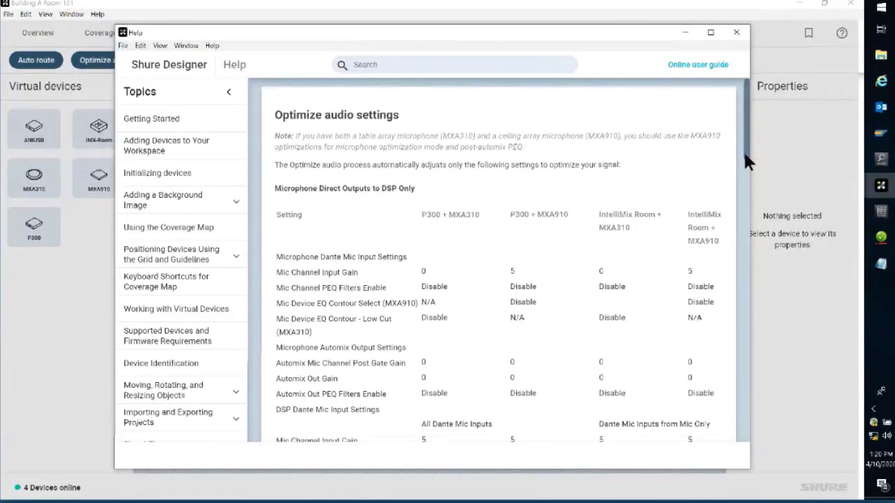
left_click_drag(744, 156, 693, 123)
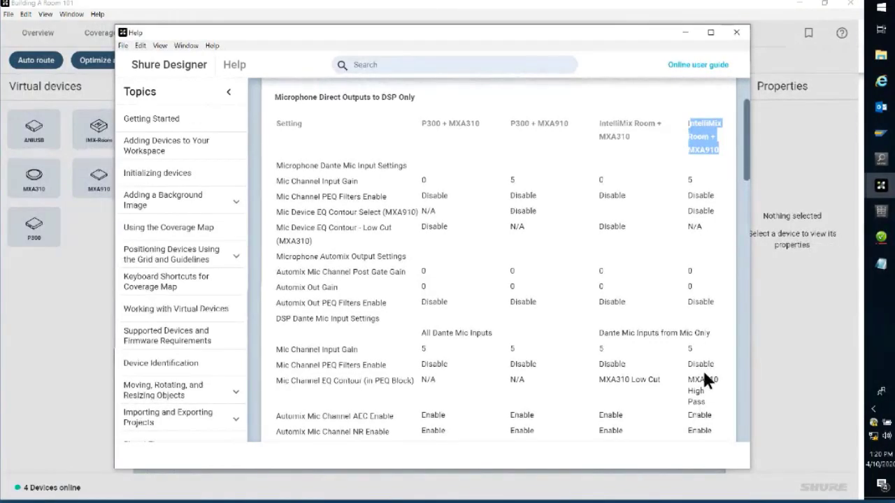
left_click(737, 36)
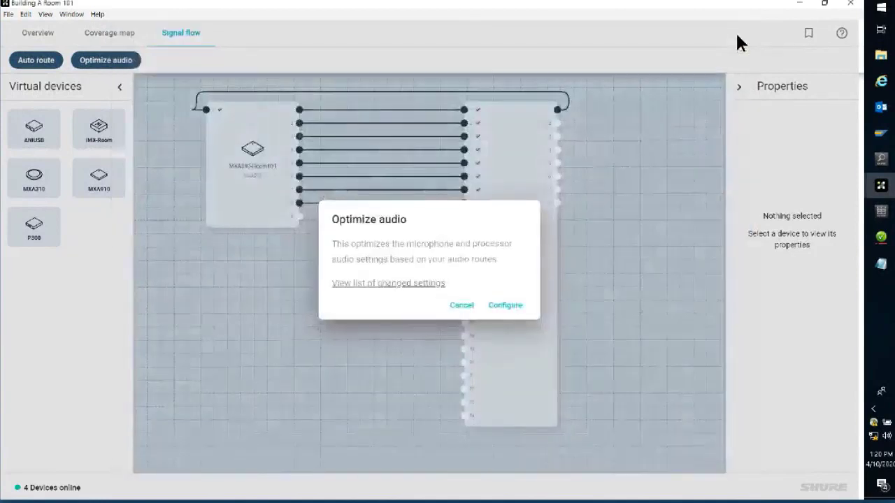
left_click(511, 309)
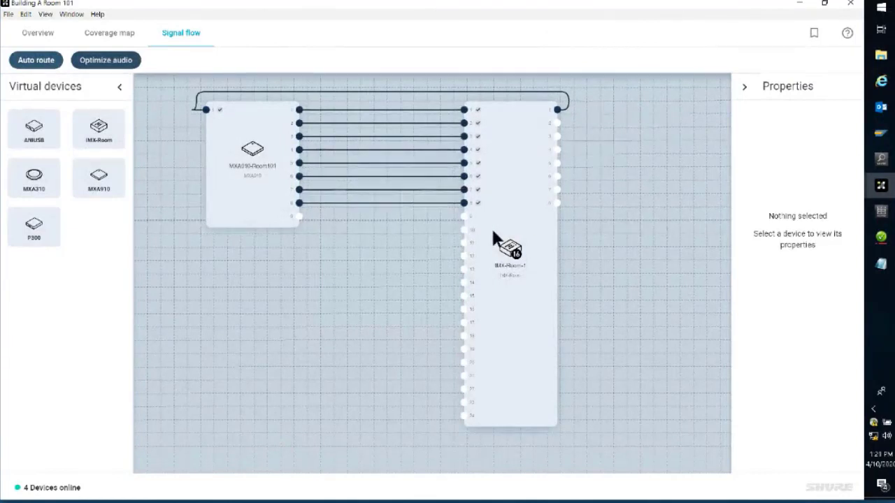
Step: Rename the IMX-Room-1 processor to IMX-Room101 and deselect it
left_click(514, 246)
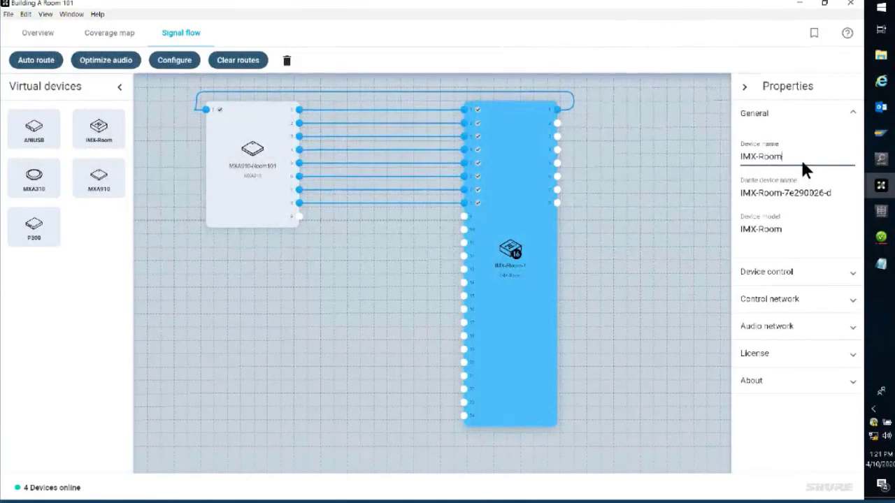
type("101")
key("Return")
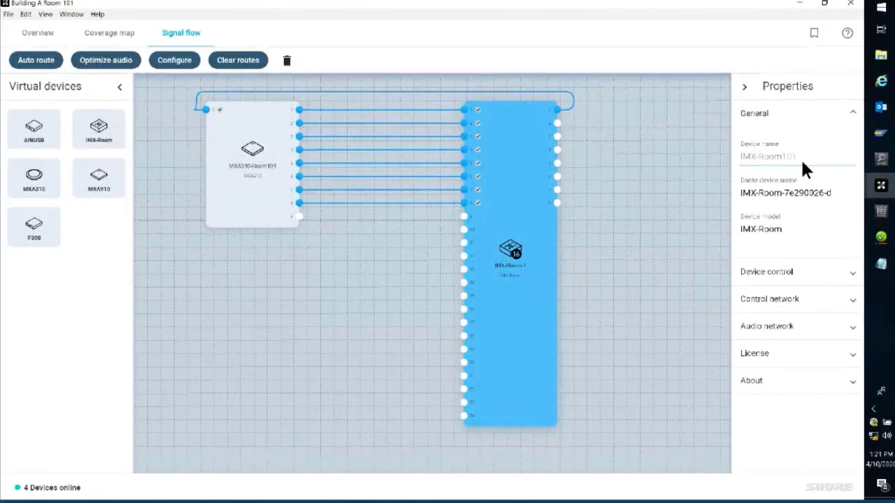
left_click(638, 222)
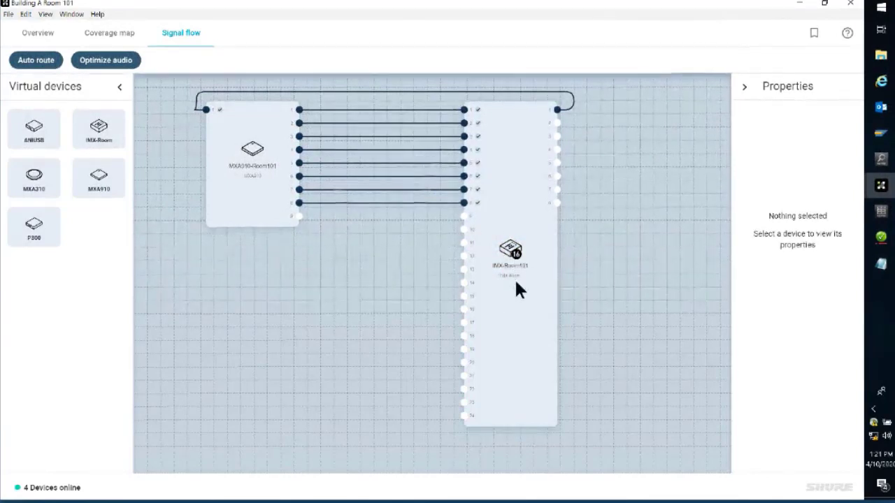
Step: Review the finished room design in the coverage map and the device overview
left_click(131, 39)
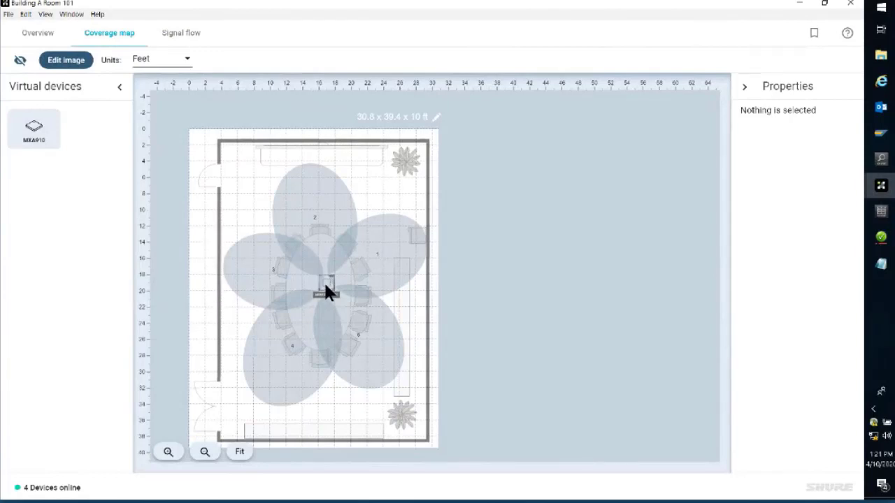
left_click(436, 117)
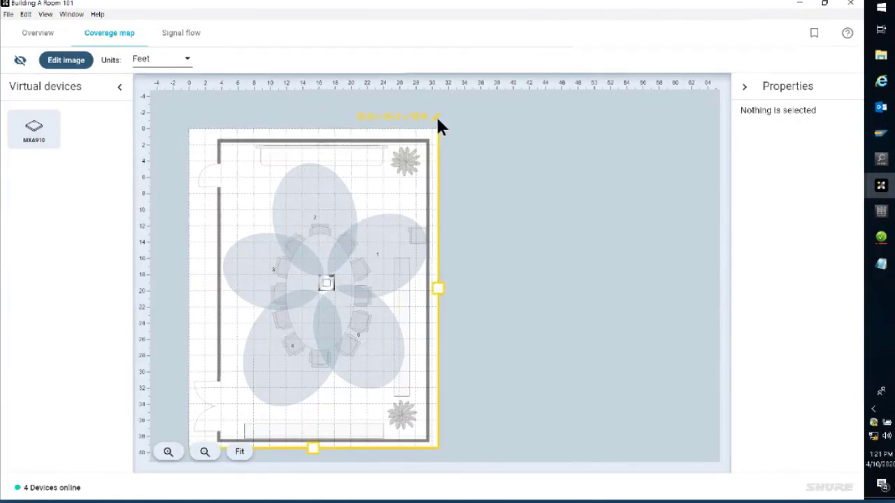
left_click(44, 34)
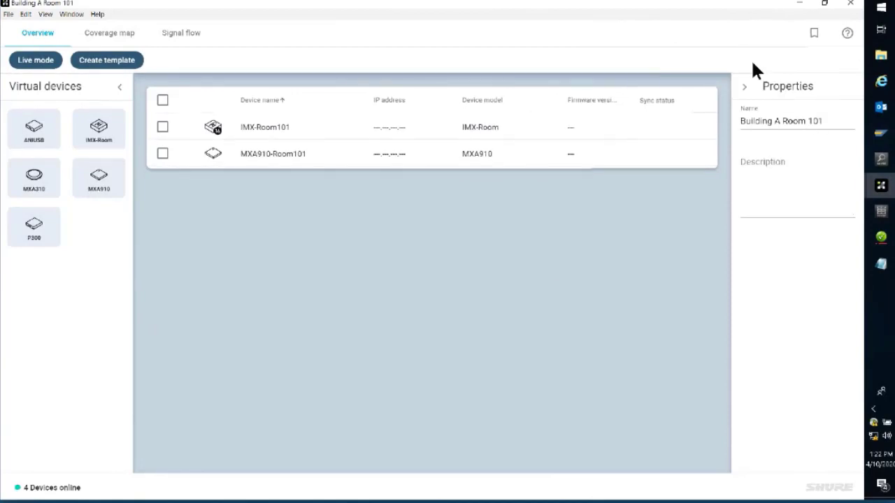
Step: Close the room and look at the management options available for the Niles Campus project
left_click(855, 5)
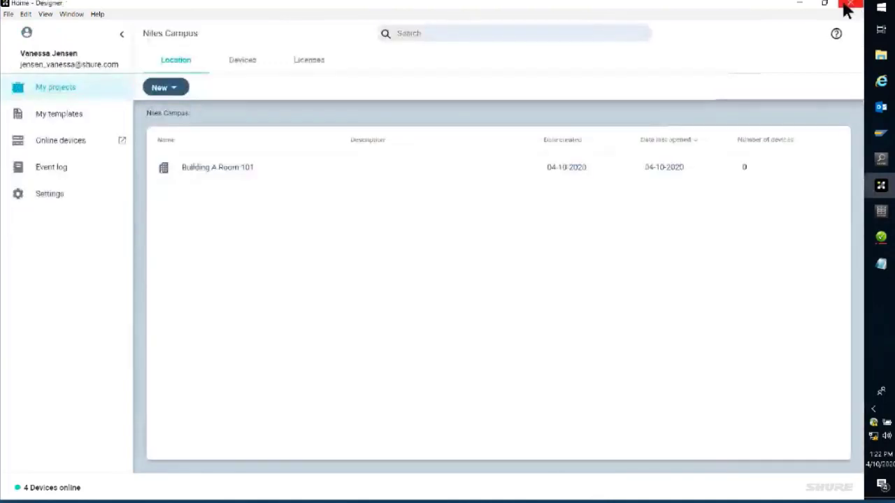
left_click(100, 96)
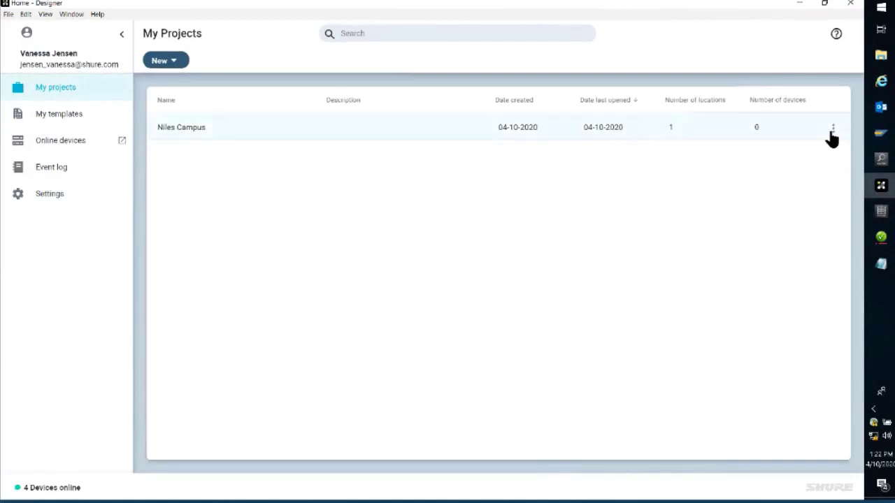
left_click(833, 130)
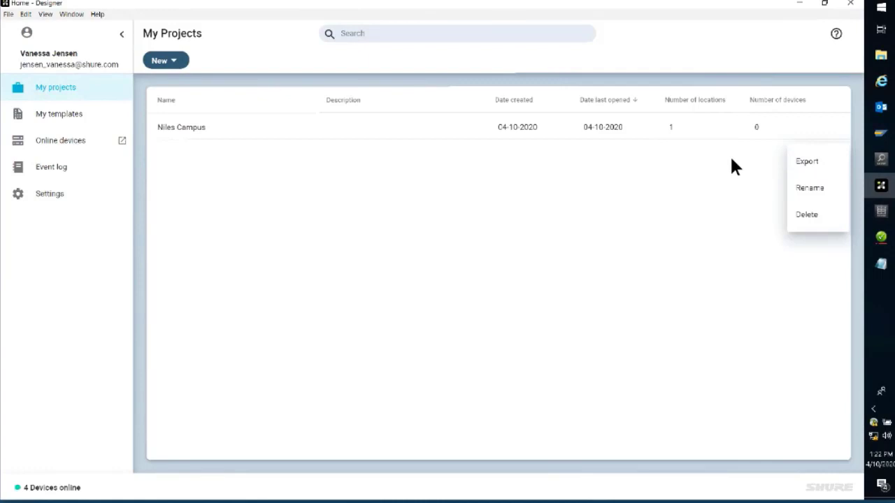
left_click(568, 215)
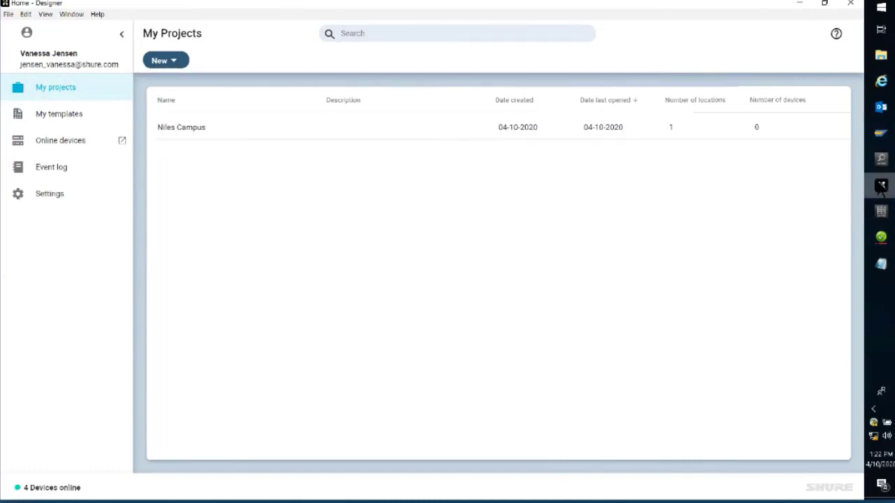
Step: Open the list of online devices and maximize its window
left_click(60, 141)
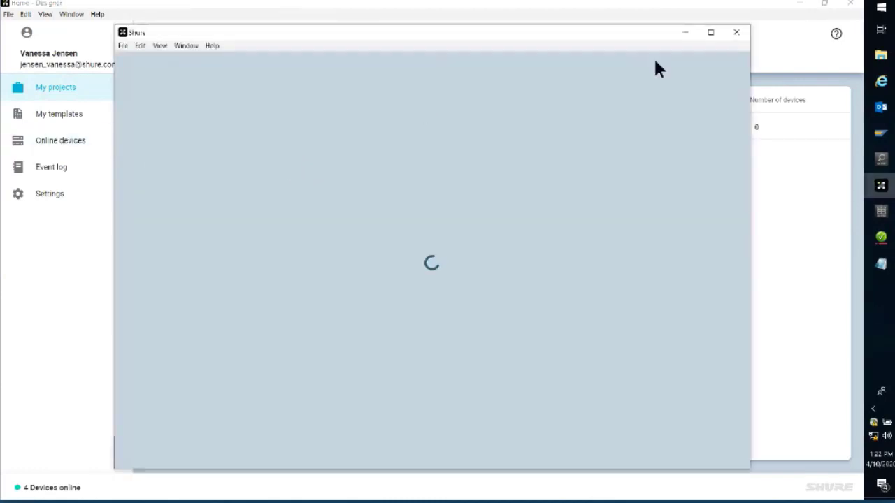
left_click(713, 32)
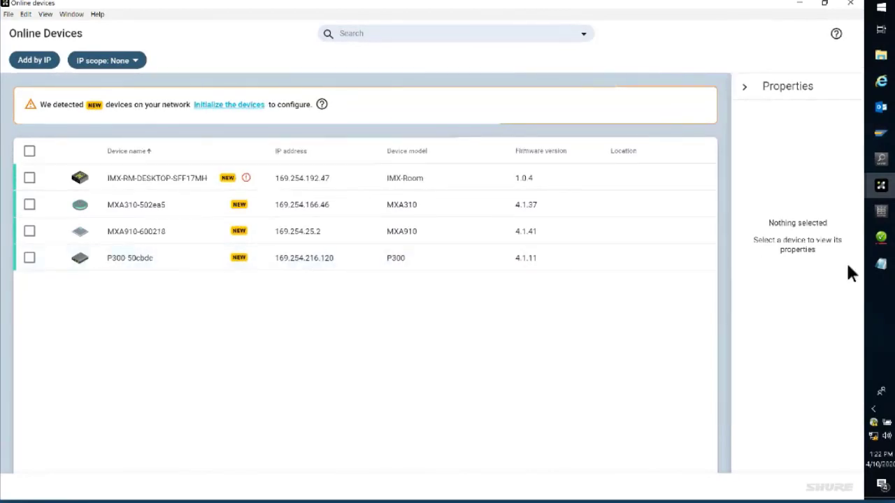
Step: Switch to Shure Web Device Discovery and open the P300's web interface to view its initialization options
left_click(881, 159)
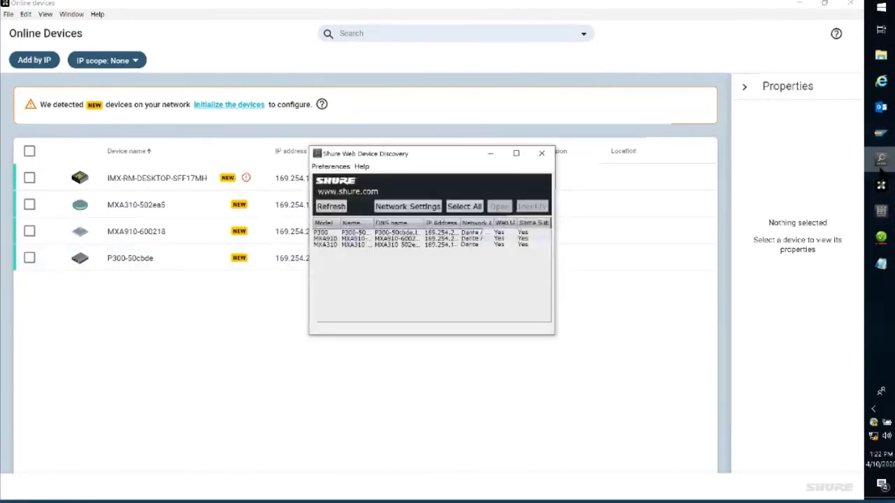
left_click(404, 233)
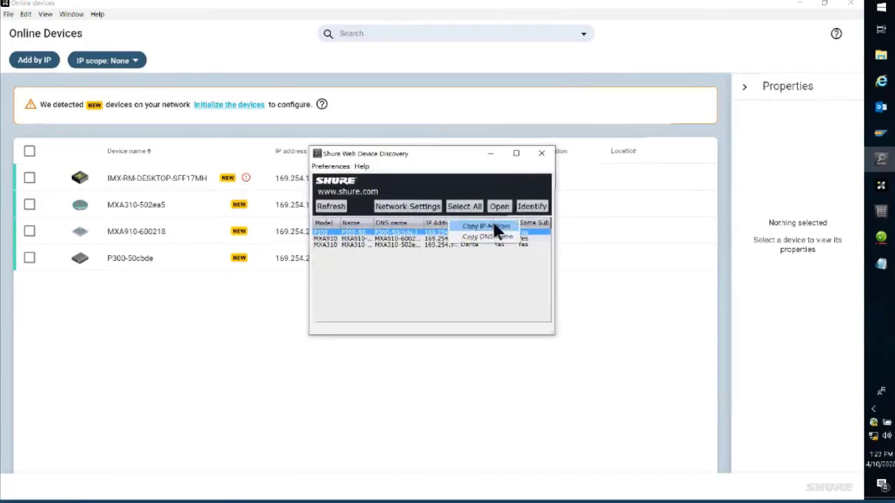
double_click(413, 228)
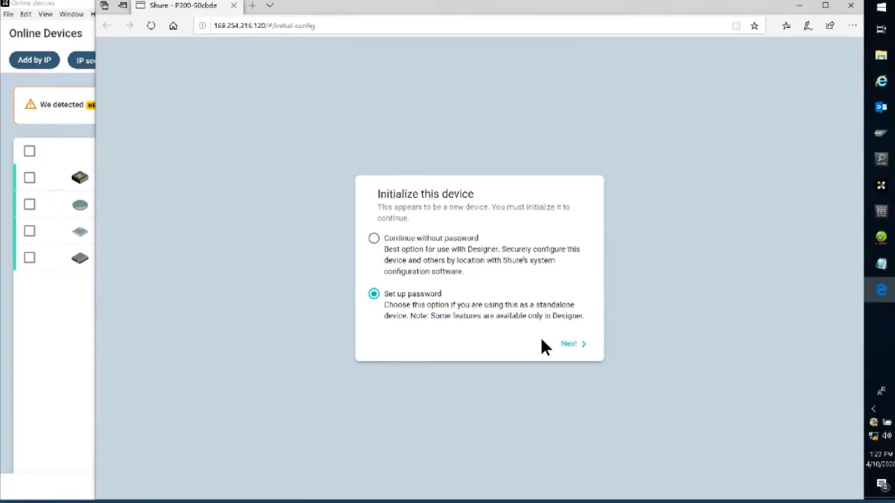
Step: Return to Designer's online devices list, select all detected devices and initialize them
mouse_move(881, 185)
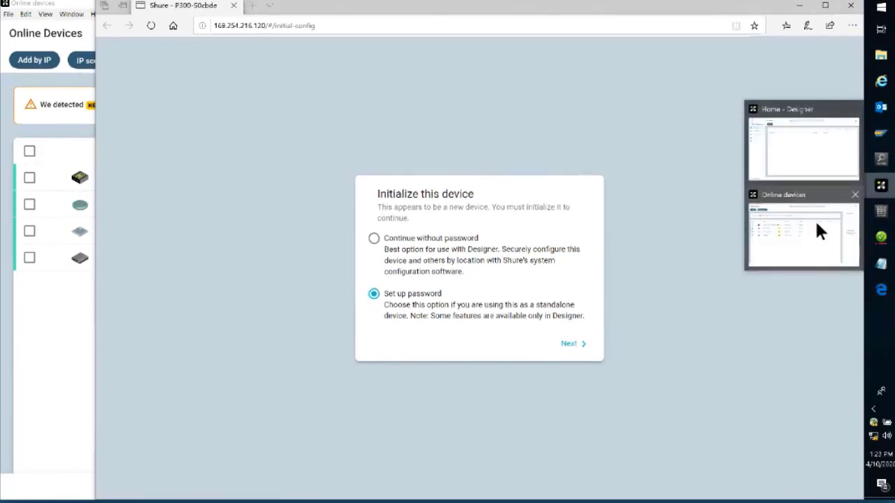
left_click(811, 241)
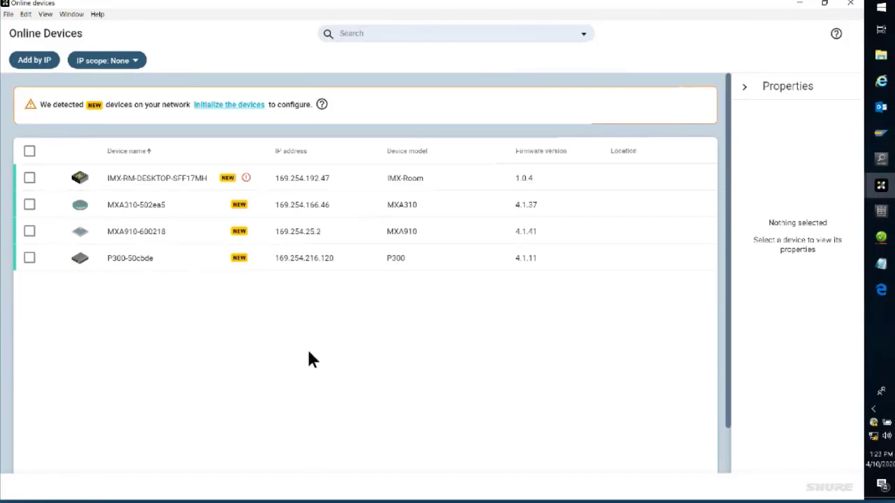
left_click(29, 151)
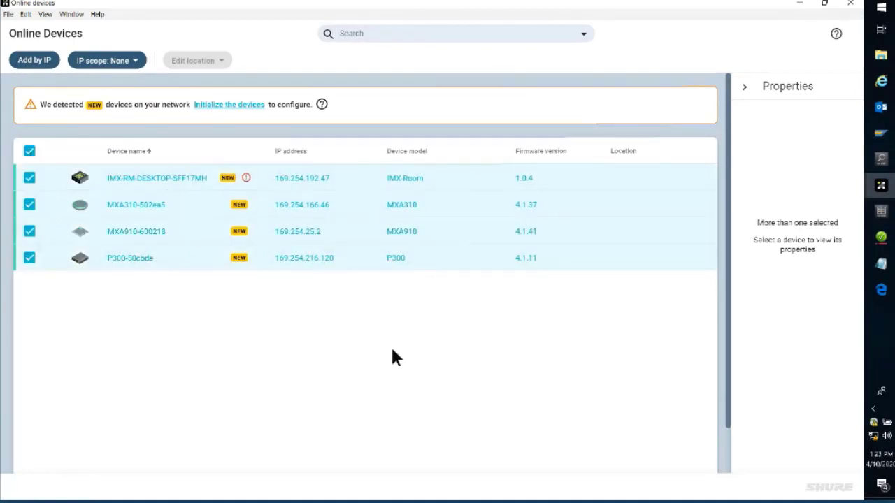
left_click(245, 106)
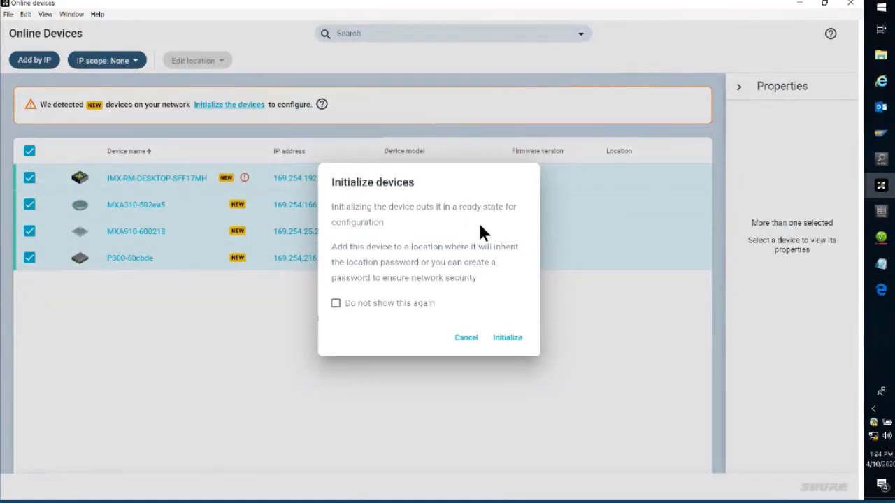
left_click(507, 338)
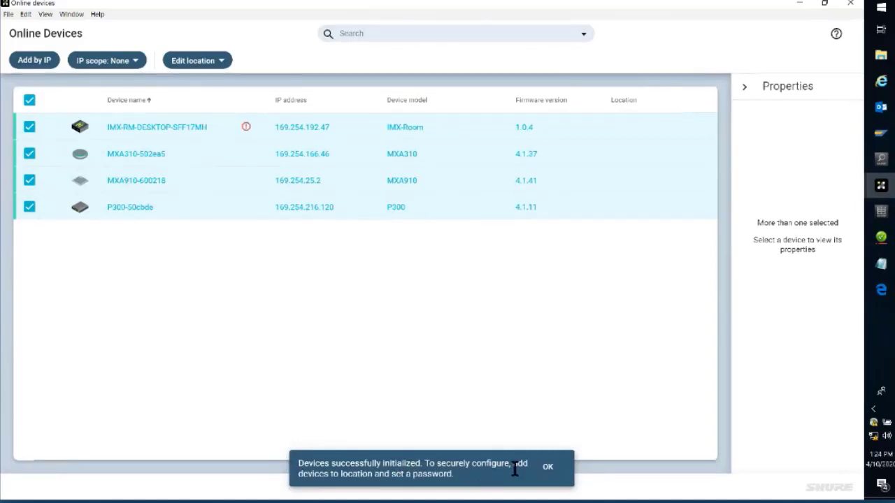
left_click(551, 470)
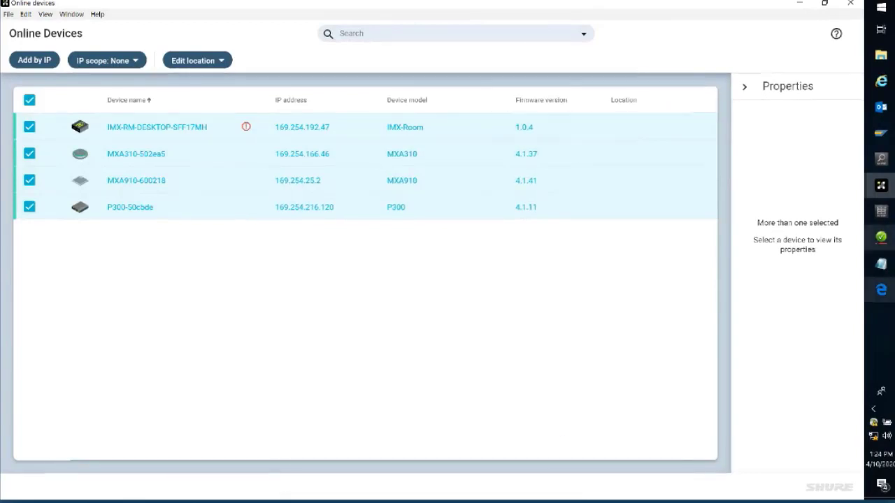
Step: Switch to the Edge browser, open 169.254.216.120 in a new tab and read the P300's general settings and its configuration notice
left_click(882, 292)
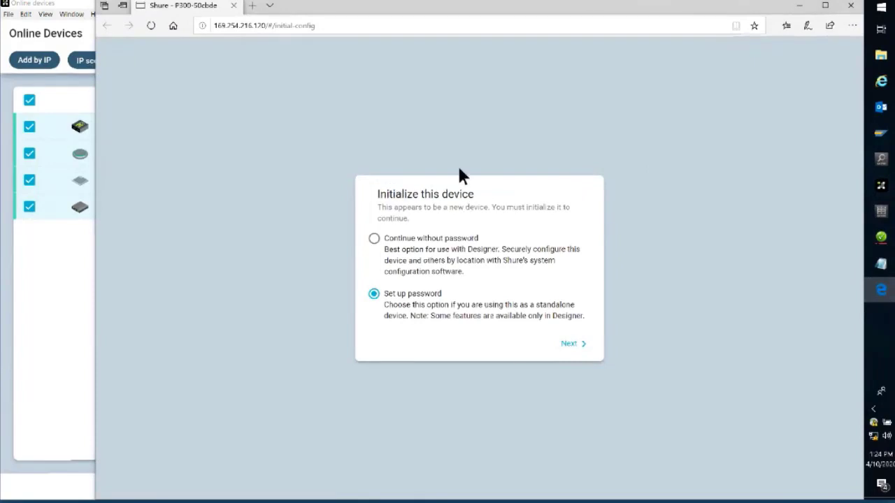
left_click(253, 6)
left_click(265, 23)
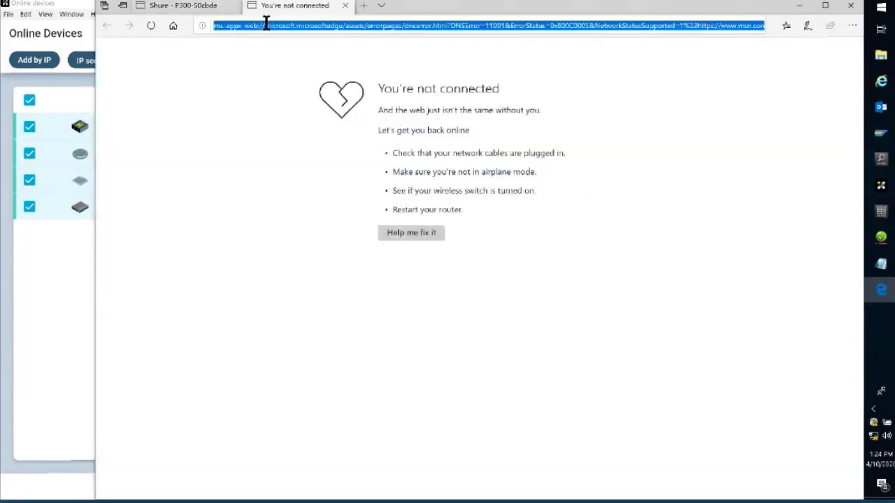
type("169.254.216.120")
key("Return")
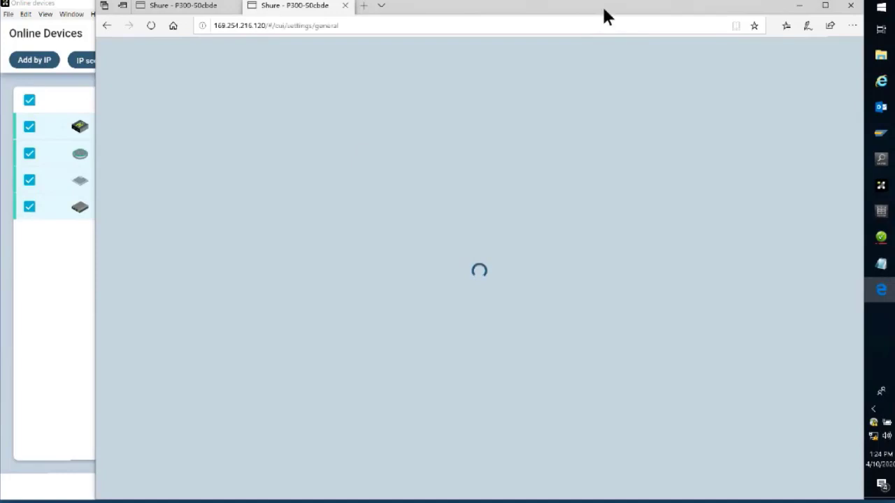
left_click_drag(602, 5, 557, 4)
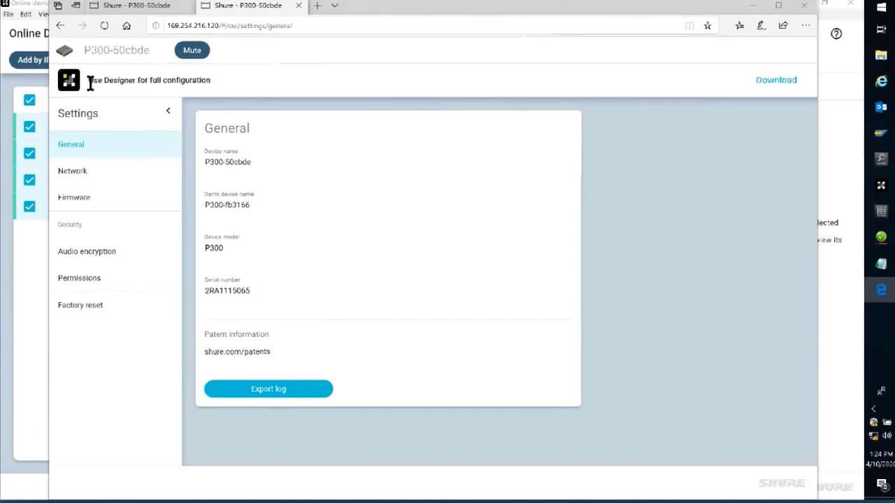
left_click_drag(90, 82, 214, 84)
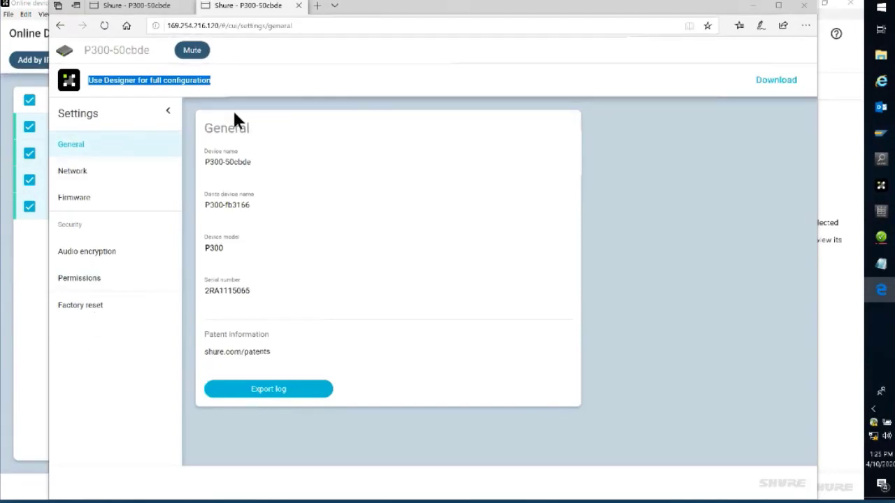
Step: Review the P300's network, firmware, audio encryption, permissions and factory reset settings, then return to its general settings
left_click(90, 178)
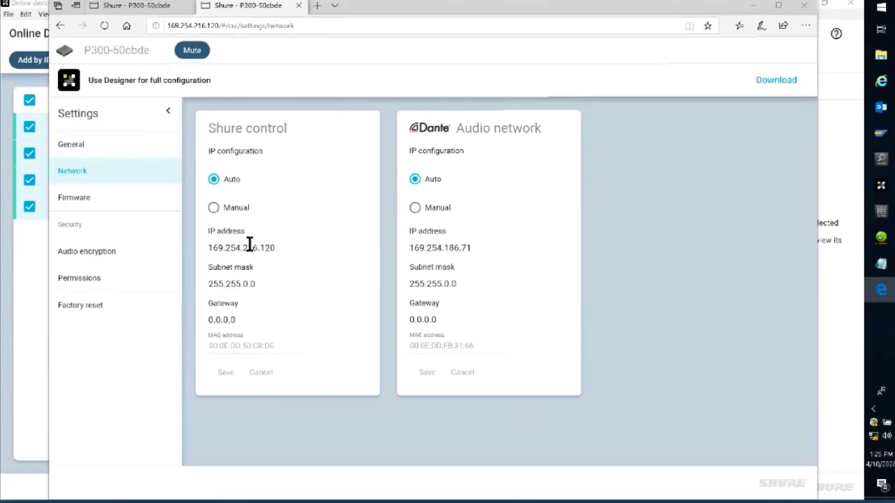
left_click(124, 203)
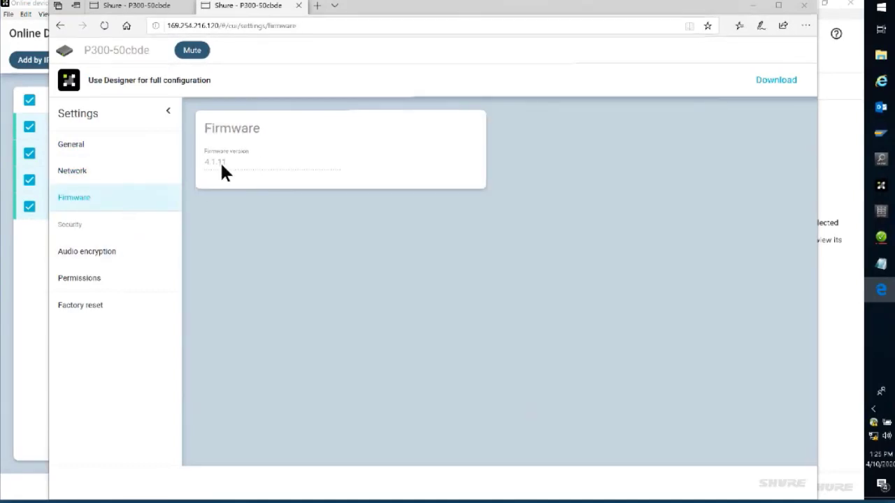
left_click(129, 260)
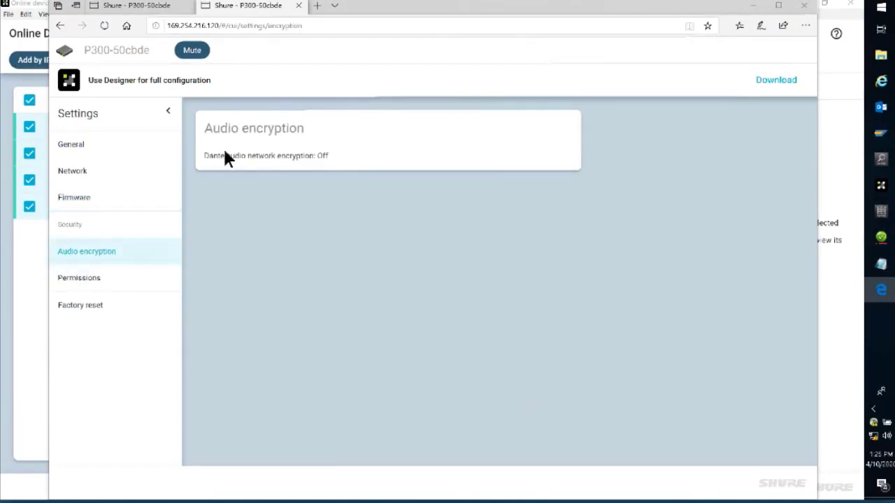
left_click(133, 276)
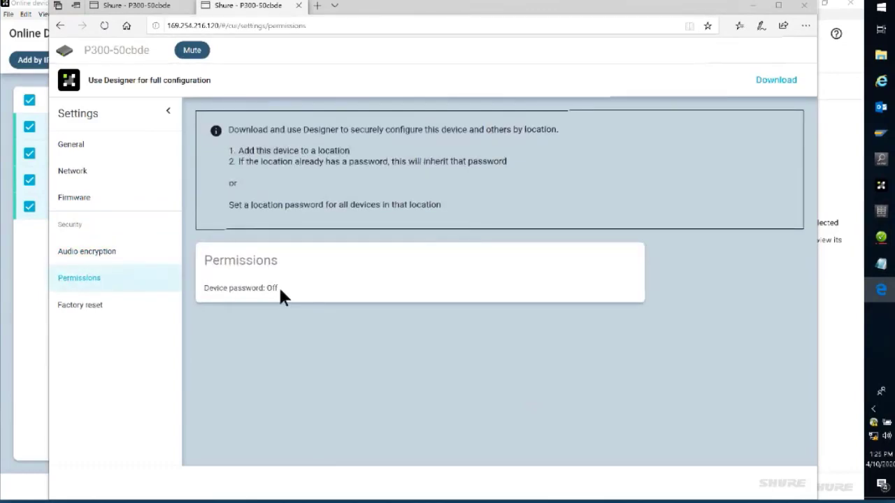
left_click_drag(280, 285, 201, 291)
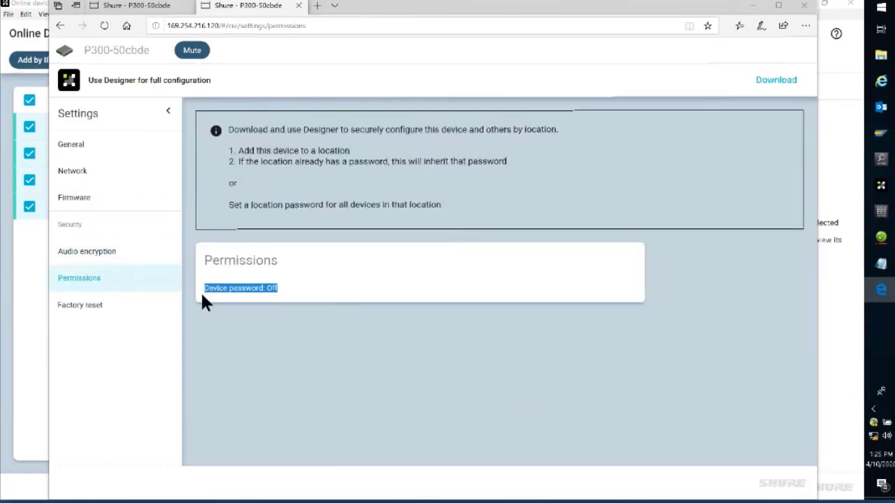
left_click(112, 313)
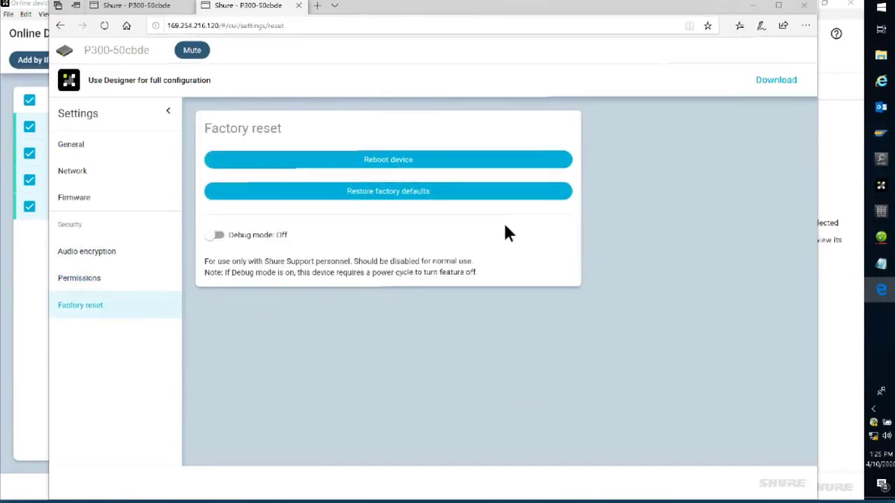
left_click(102, 156)
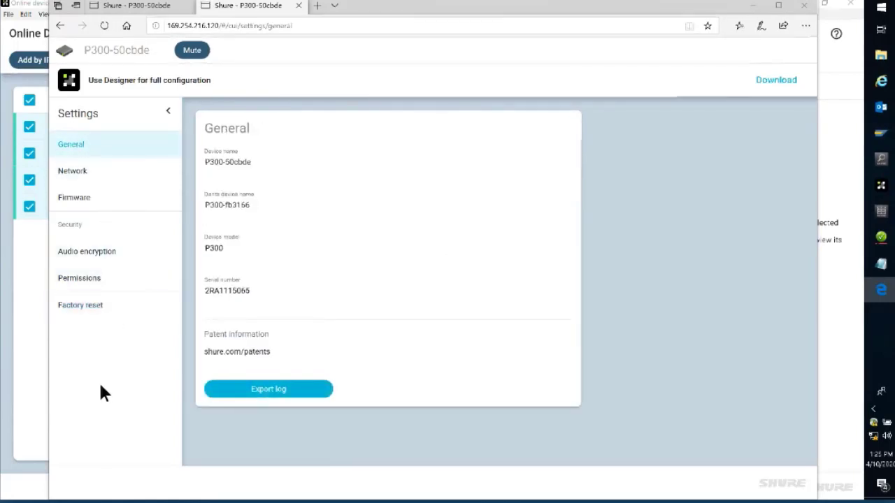
Step: Minimize the browser and check the devices' firmware versions in Shure Update Utility before returning to Designer
left_click(755, 7)
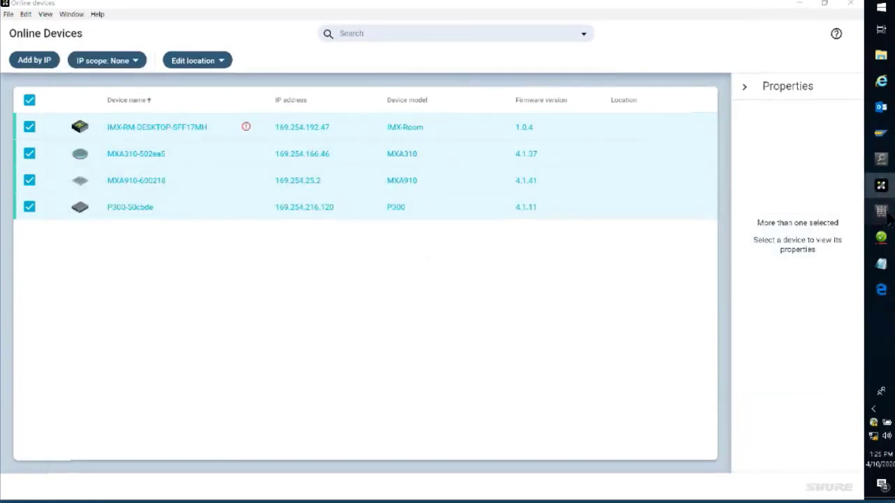
left_click(881, 211)
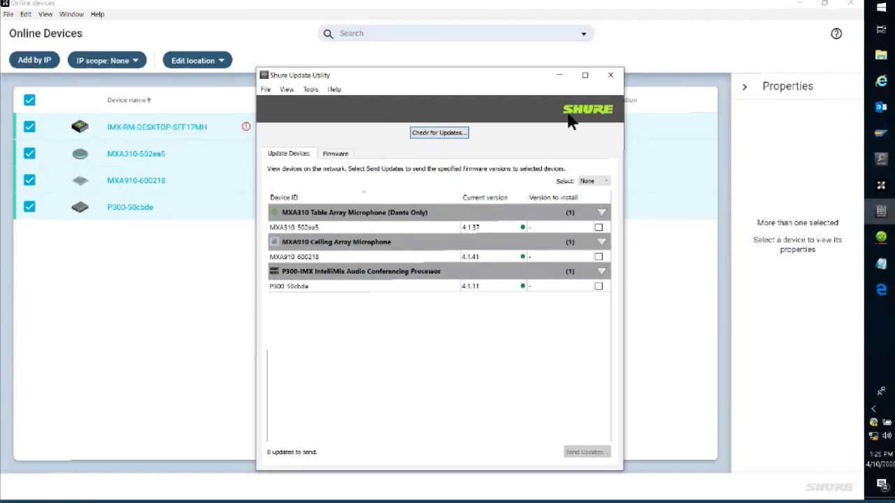
left_click(559, 75)
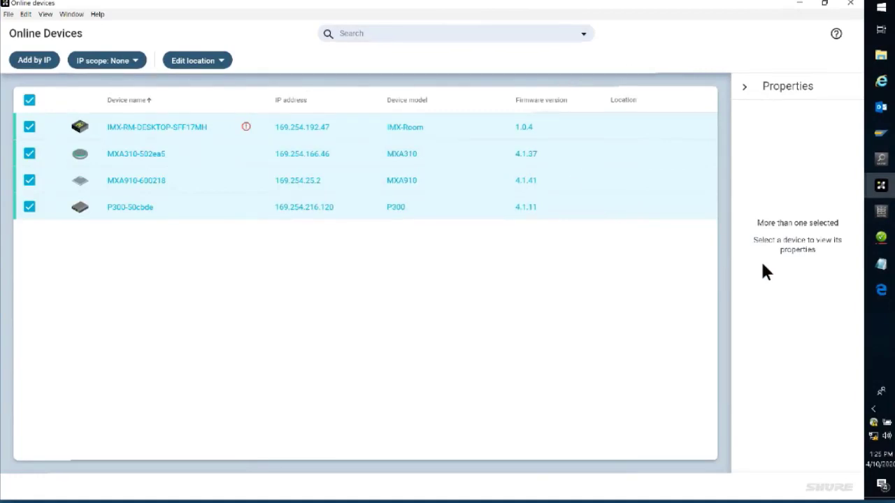
Step: Deselect all devices and examine the options for adding devices by IP address or from a file, without adding any
left_click(29, 102)
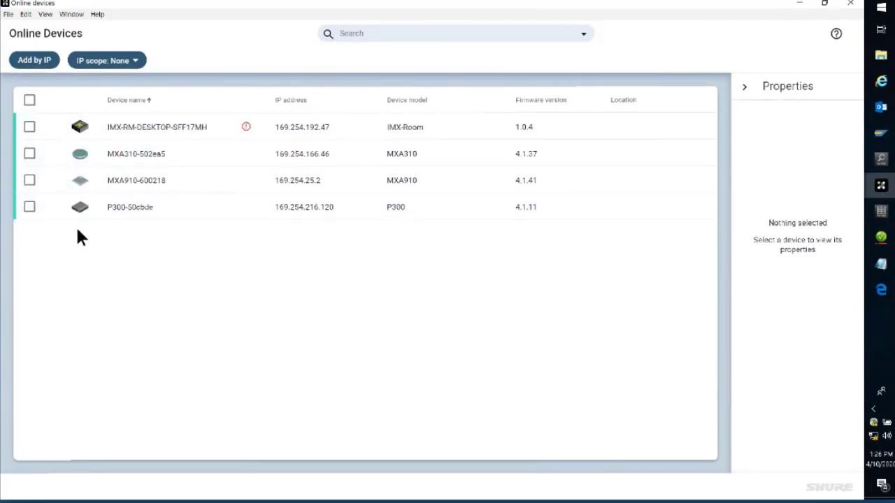
left_click(35, 60)
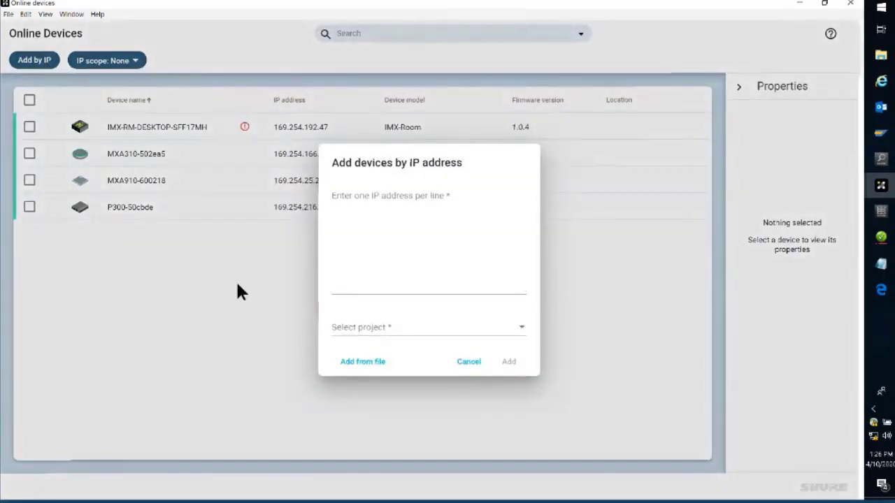
left_click(388, 279)
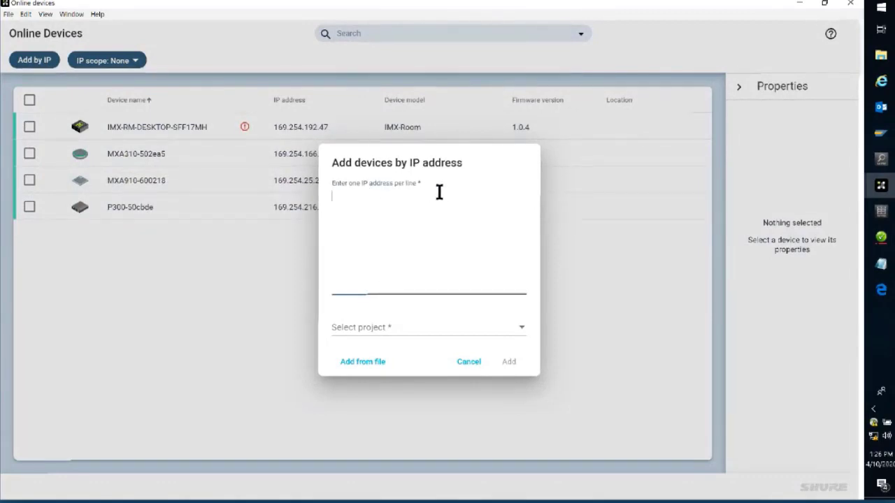
left_click(364, 363)
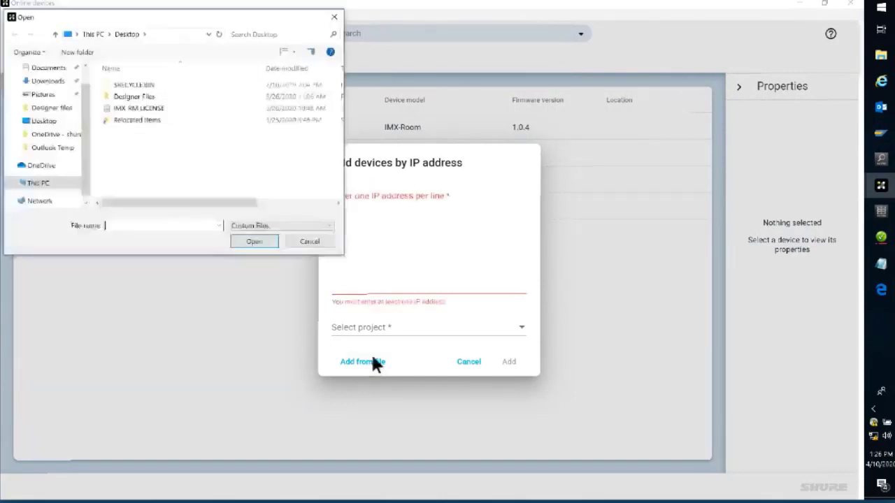
left_click(309, 241)
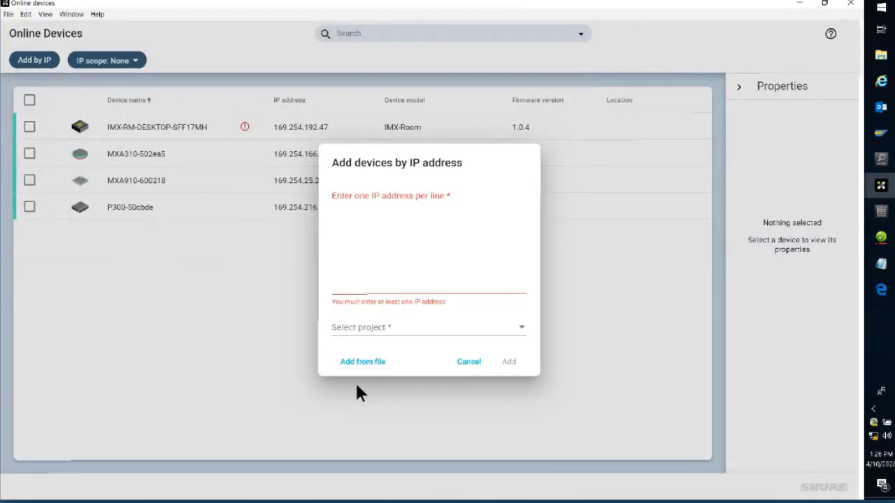
left_click(469, 362)
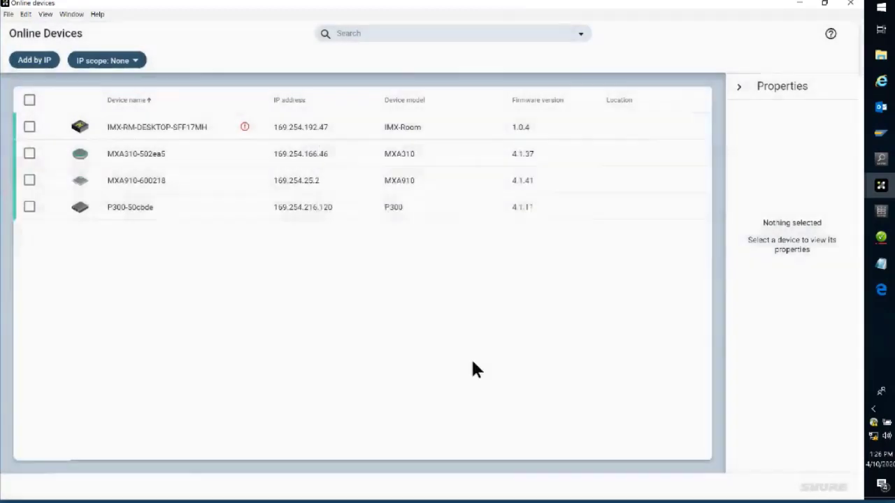
Step: View the available IP scope choices for the online devices and leave the scope at None
left_click(137, 65)
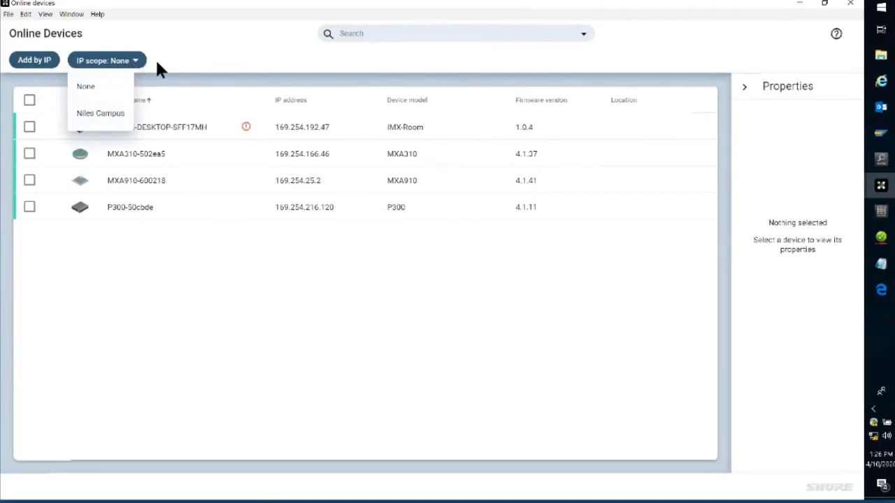
left_click(127, 62)
left_click(130, 61)
left_click(155, 54)
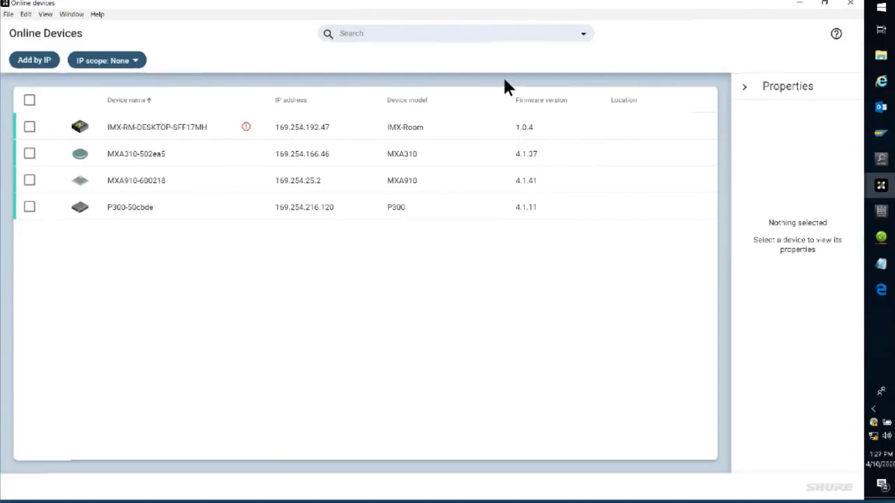
Step: Search the online devices for "mxa", then clear the search
left_click(472, 34)
type("mxa")
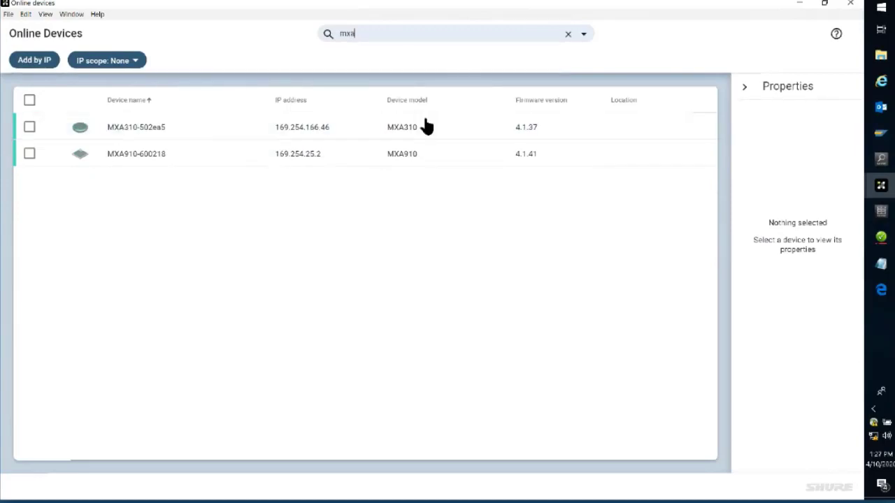
left_click(566, 34)
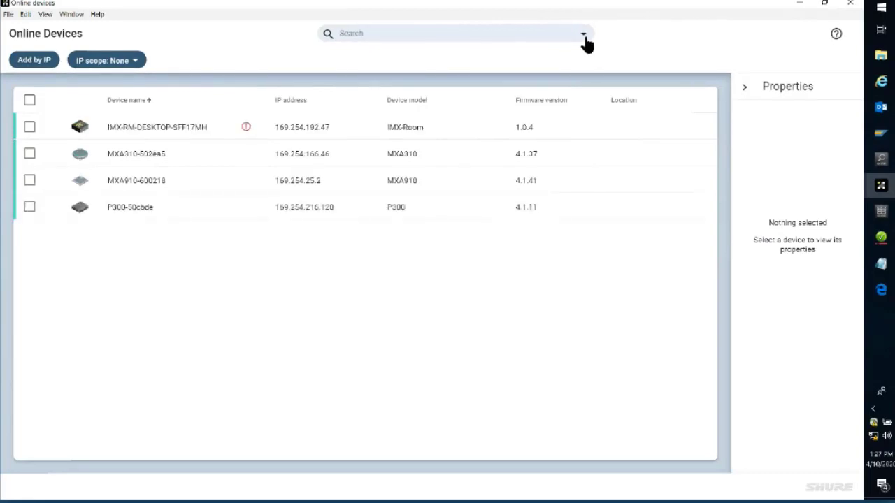
Step: Filter the online devices by device model MXA910 and discovery method Auto-discovered
left_click(584, 37)
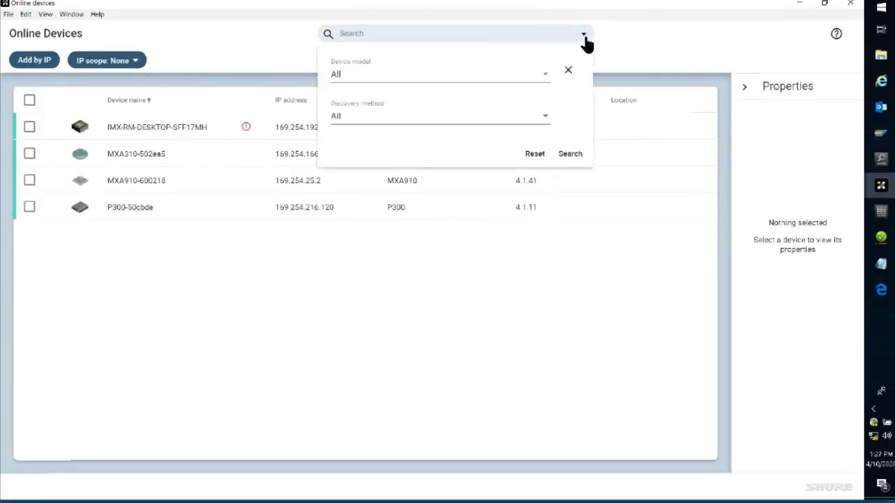
left_click(549, 78)
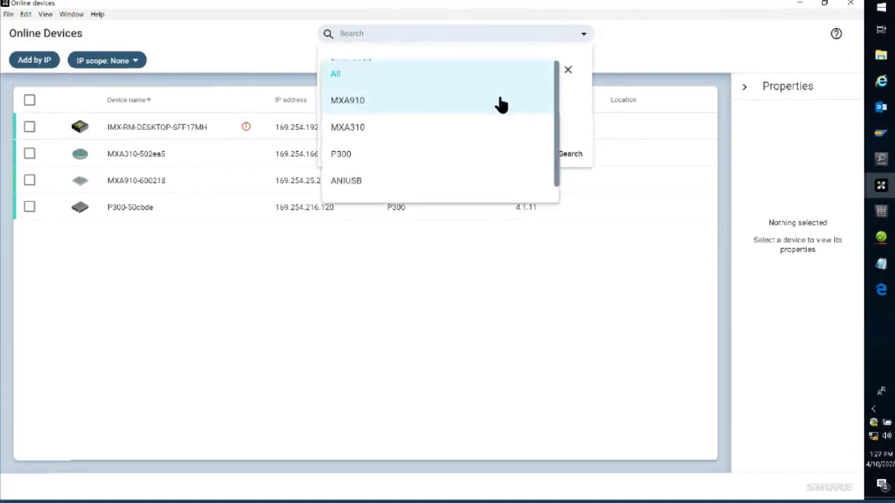
left_click(501, 104)
left_click(409, 124)
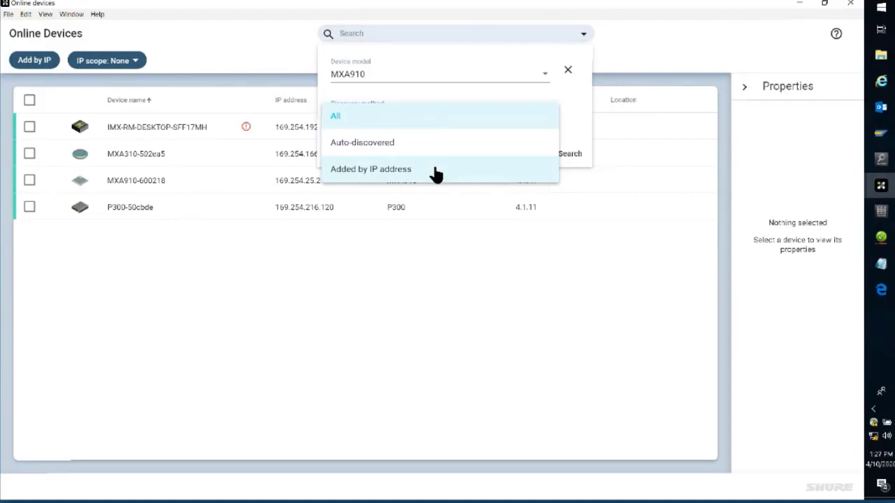
left_click(464, 144)
left_click(569, 158)
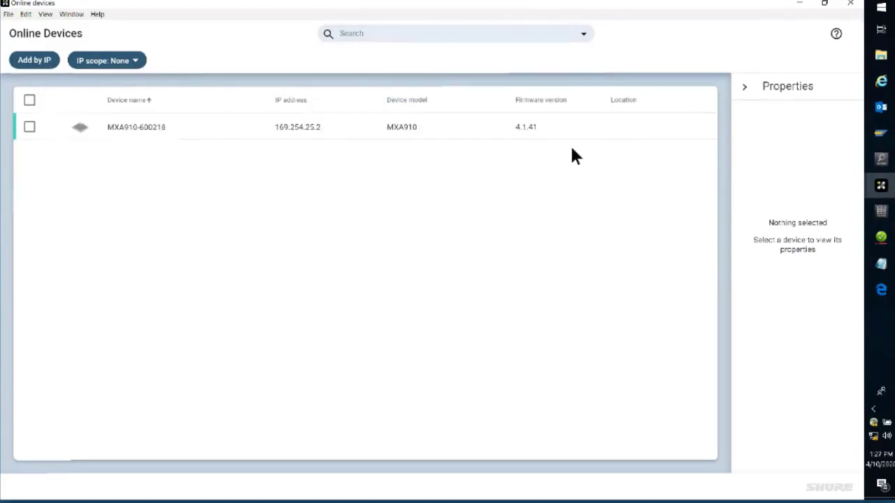
Step: Reset the online device filters for device model and discovery method to All and close the filter options
left_click(585, 35)
left_click(568, 73)
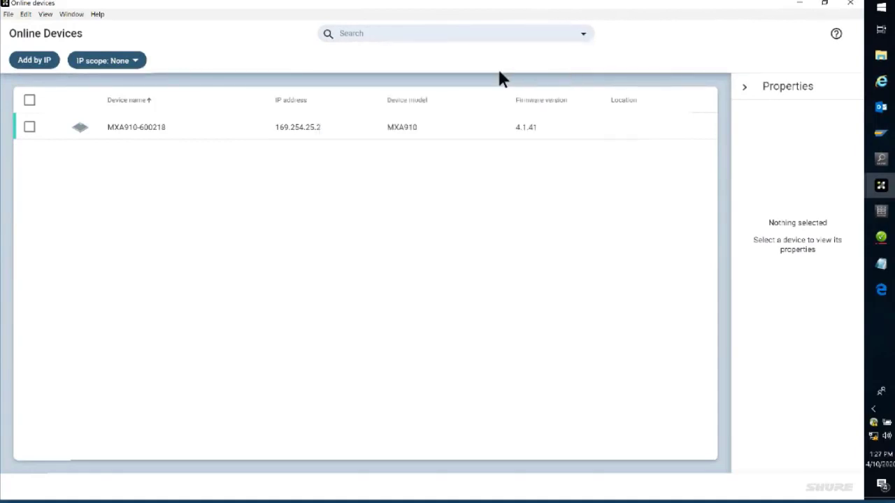
left_click(583, 35)
left_click(537, 156)
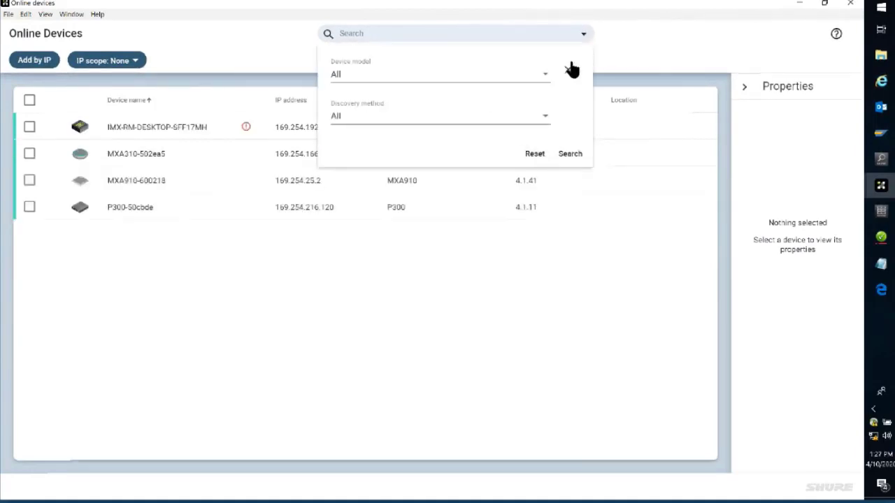
left_click(568, 70)
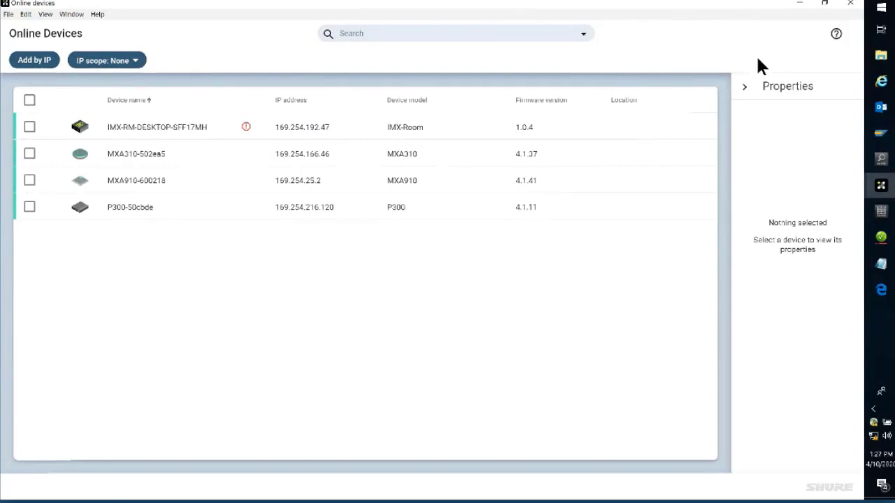
Step: Leave the online devices list and open the Building A Room 101 location of the Niles Campus project in a maximized window
left_click(853, 4)
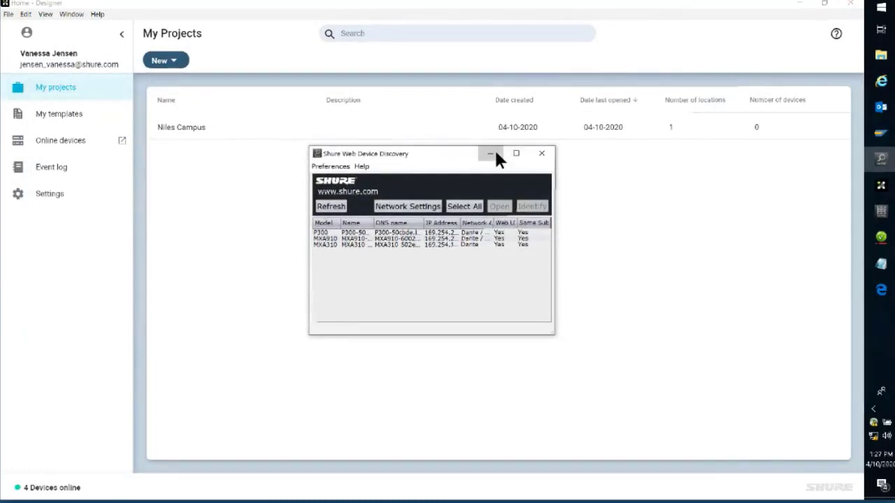
left_click(492, 154)
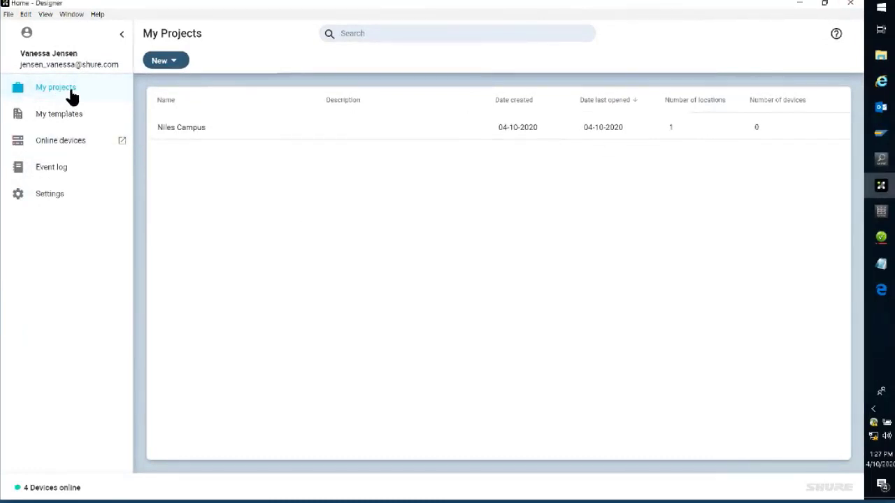
left_click(72, 97)
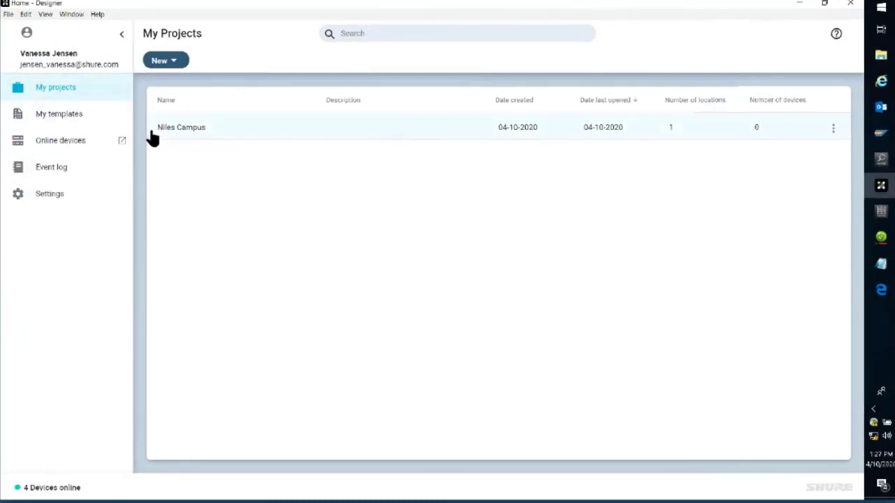
left_click(178, 133)
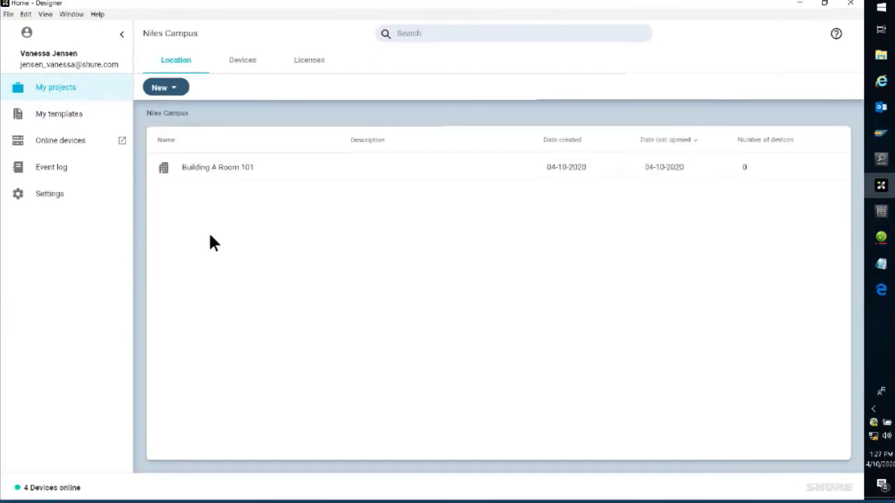
double_click(240, 169)
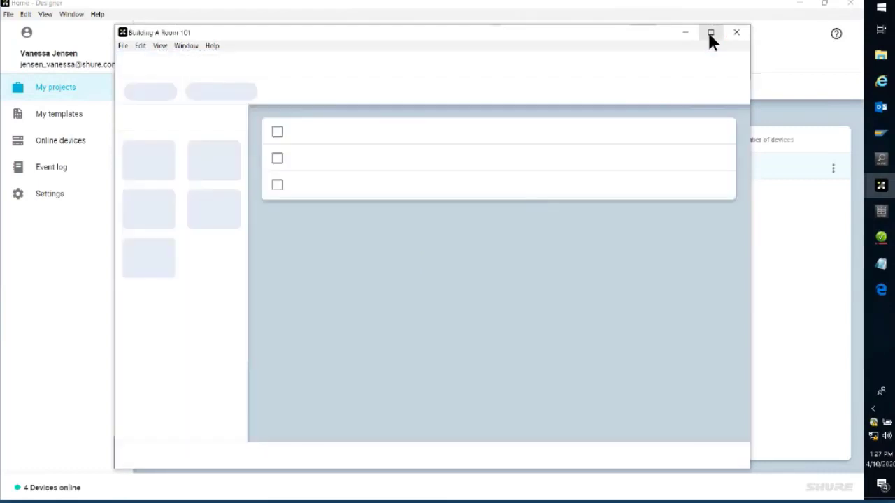
left_click(710, 33)
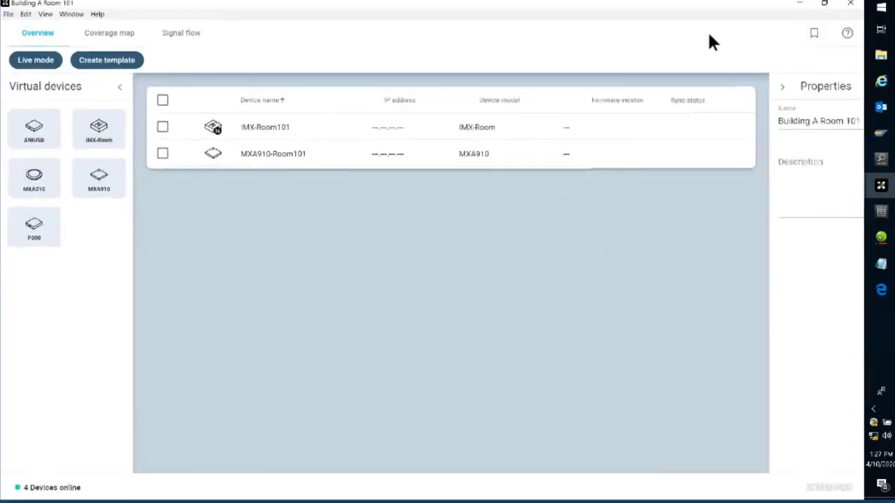
Step: Review the room's coverage map and signal flow, and return to its overview
left_click(110, 40)
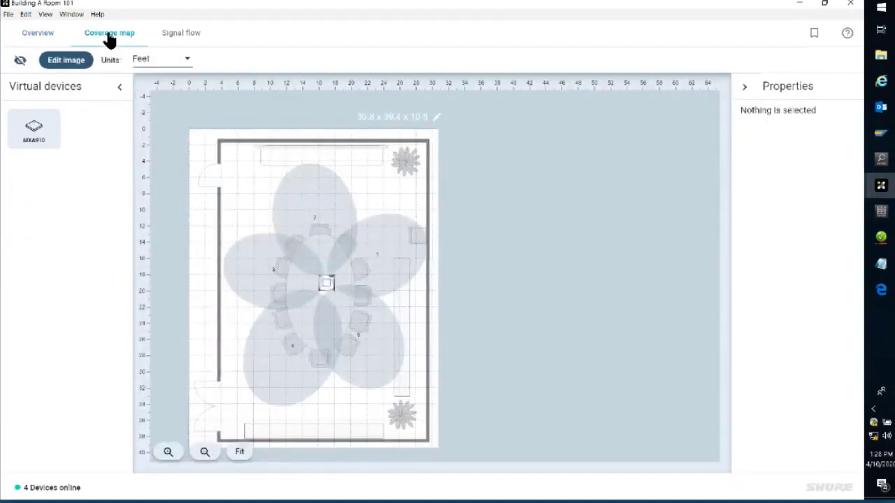
left_click(165, 36)
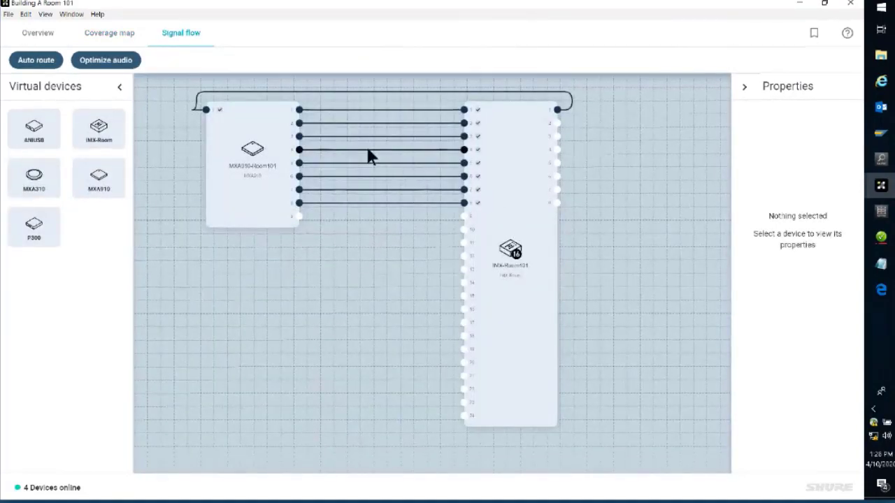
left_click(30, 35)
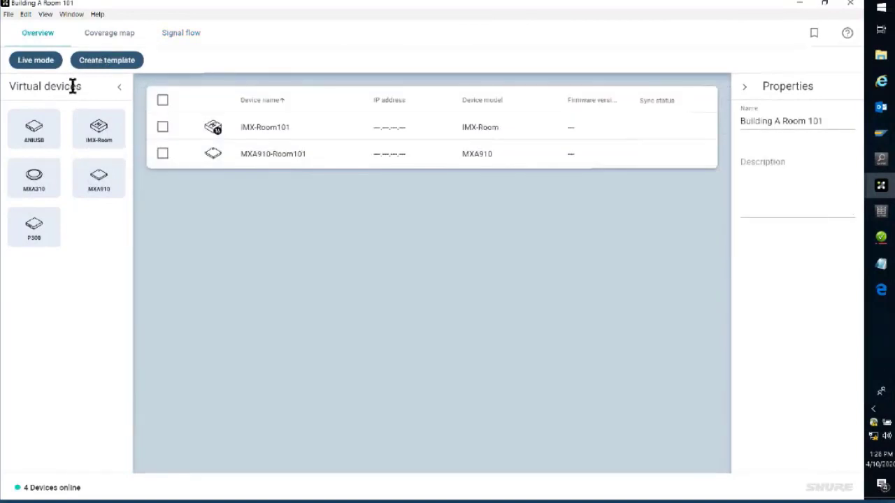
Step: Turn on live mode for Building A Room 101 to show the online devices available for association
left_click(35, 63)
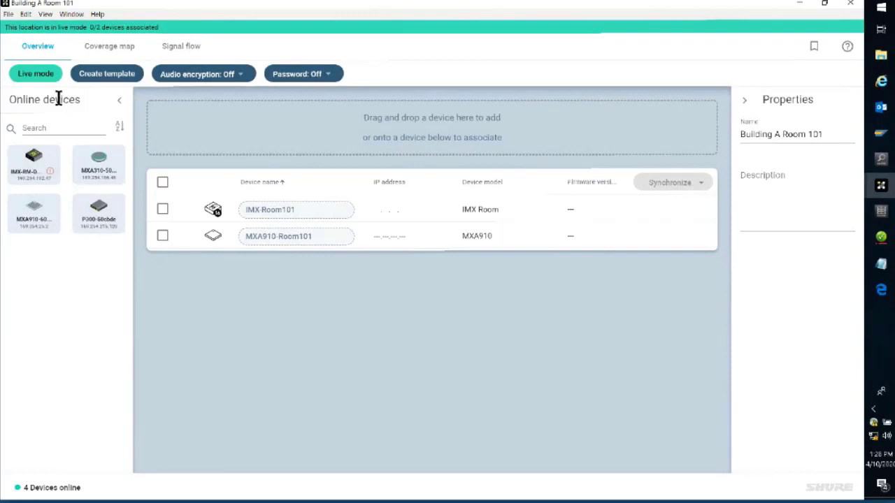
left_click_drag(83, 99, 7, 102)
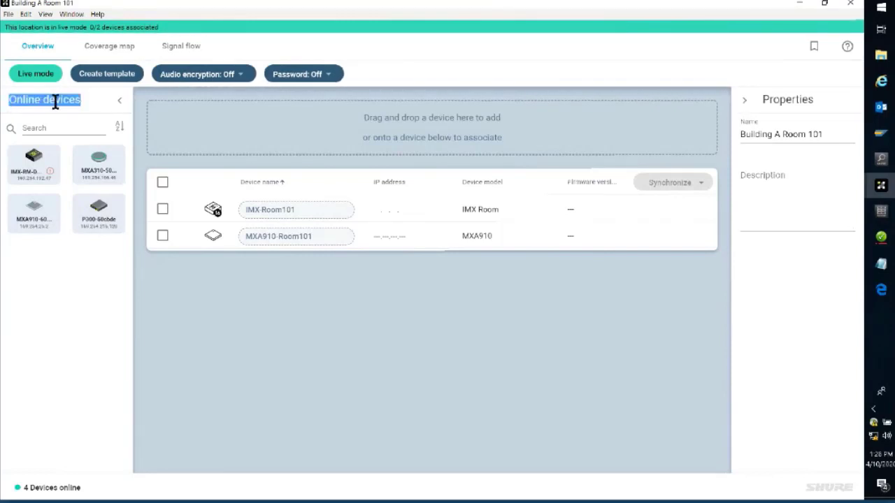
left_click(45, 280)
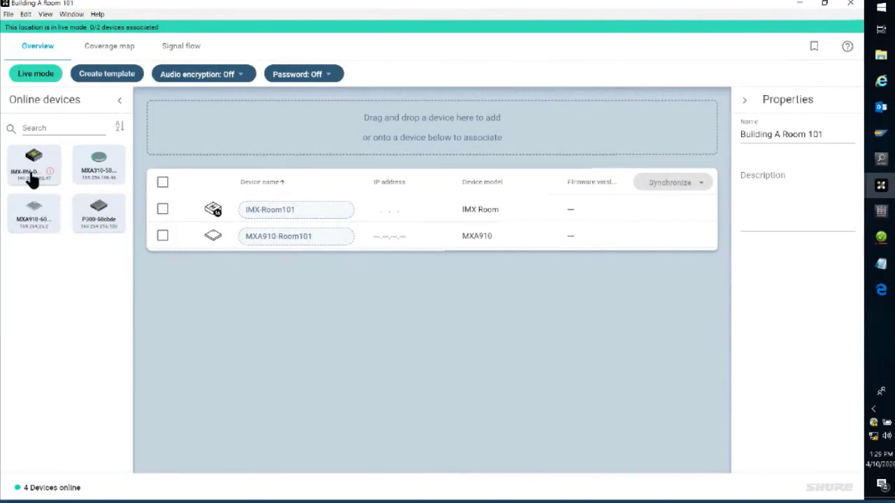
Step: Associate the online IMX-RM-DESKTOP device with IMX-Room101 and MXA910-600218 with MXA910-Room101, and send an identify request to the online P300
left_click_drag(32, 179, 309, 216)
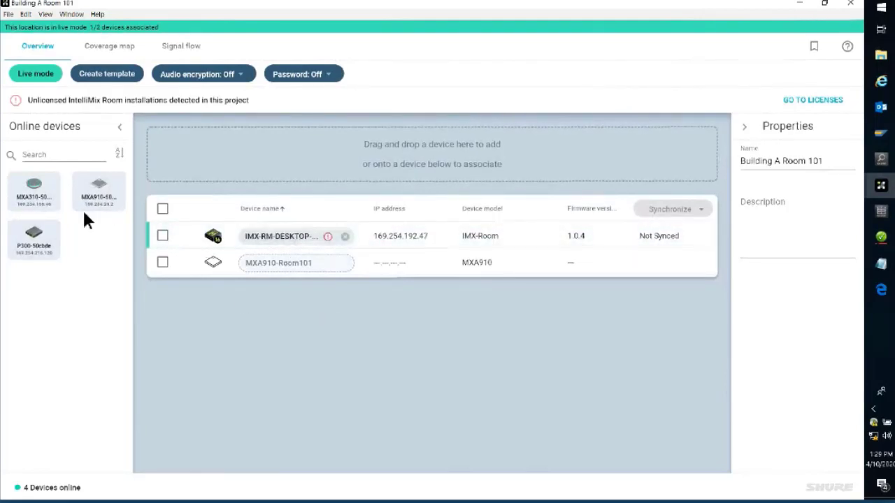
left_click_drag(81, 197, 302, 265)
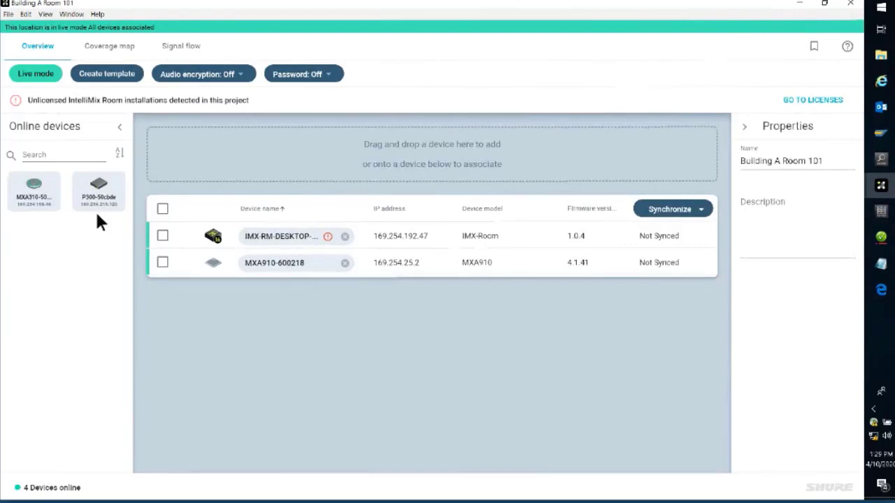
mouse_move(99, 196)
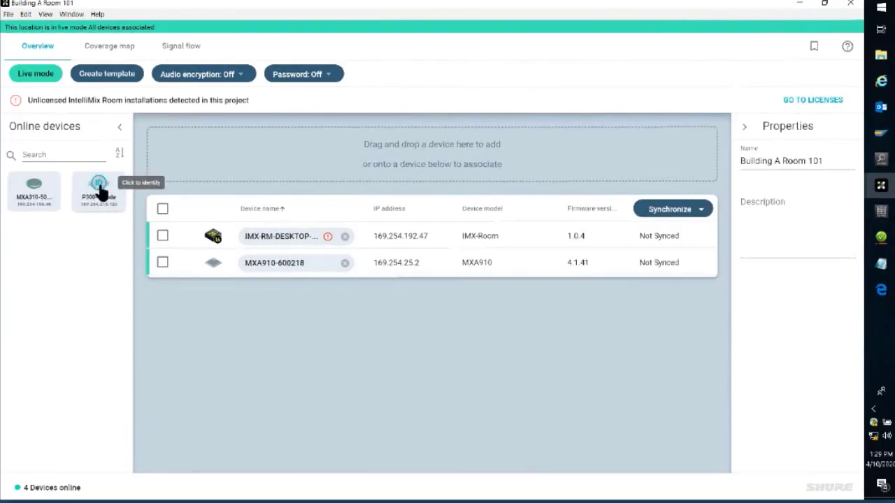
left_click(100, 186)
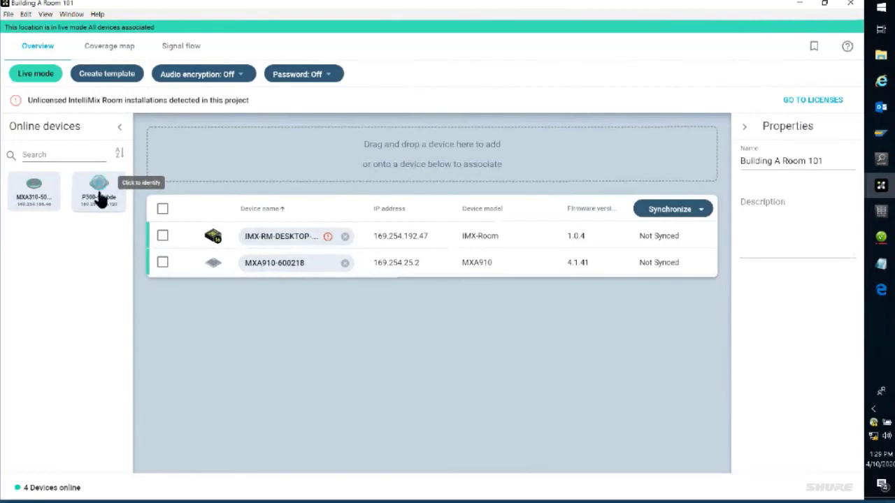
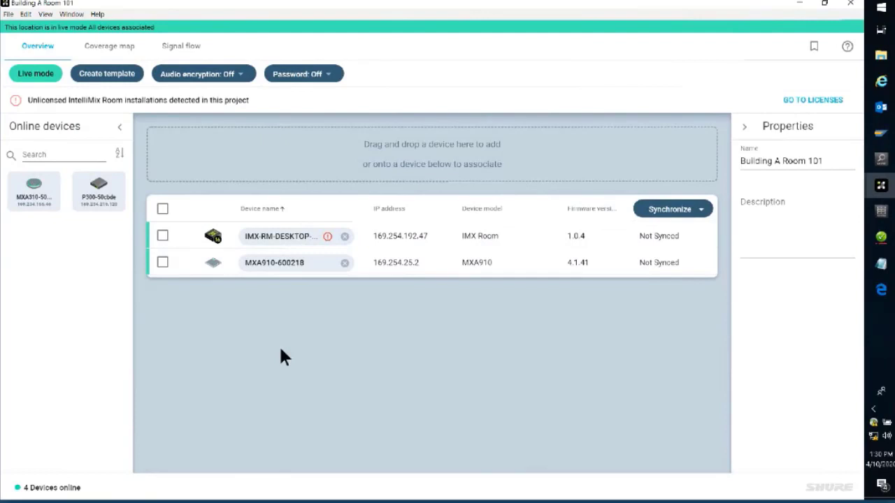
Step: Check the live coverage of MXA910-600218, and push the room design with its Dante routes to both associated devices
double_click(278, 266)
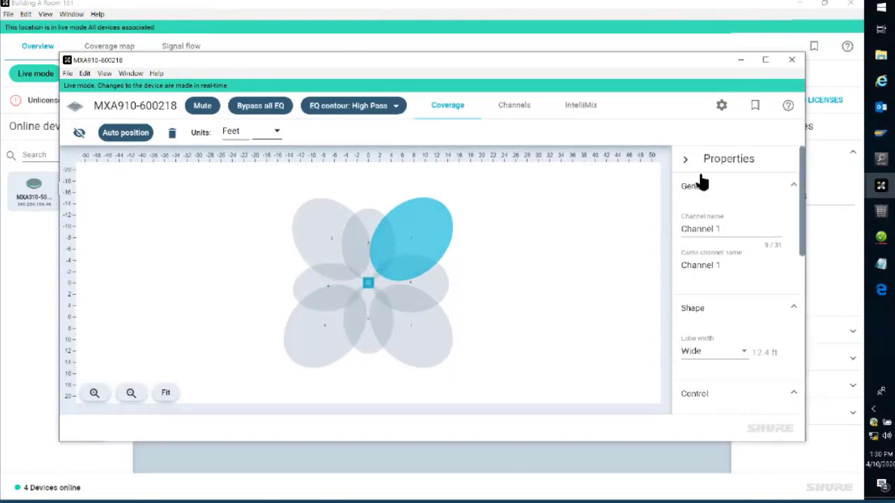
left_click(791, 60)
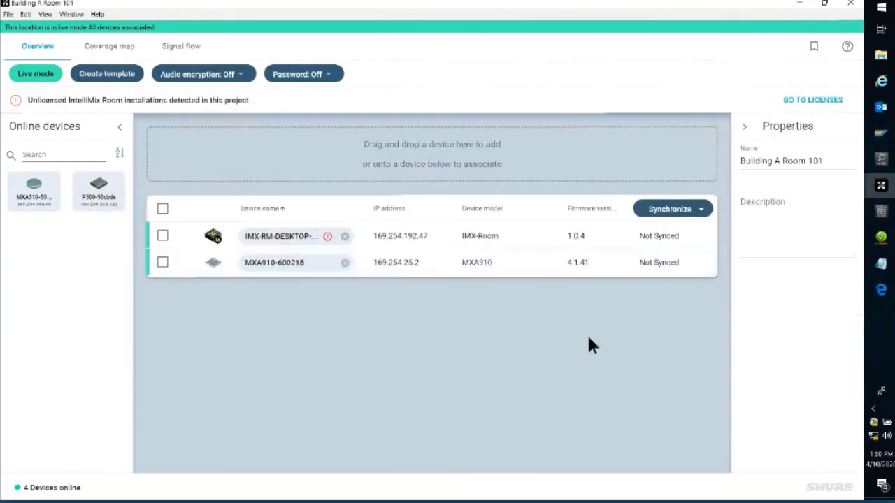
left_click(702, 210)
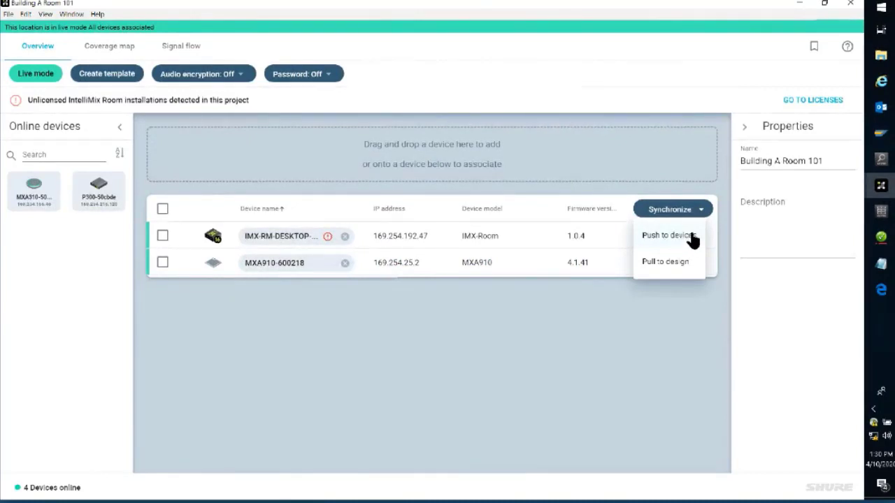
left_click(691, 236)
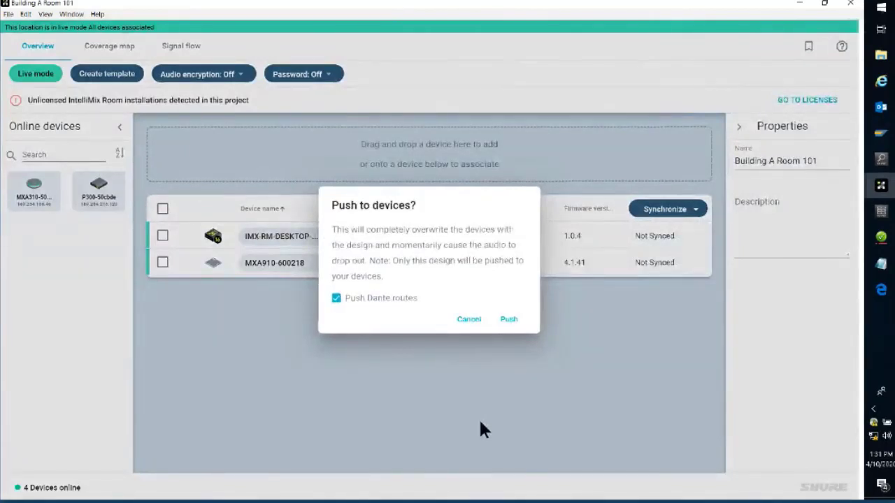
left_click(499, 321)
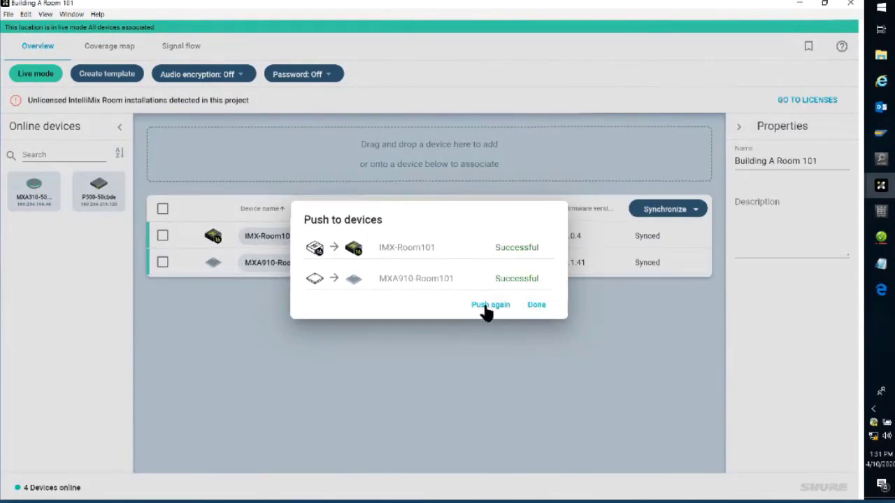
left_click(536, 306)
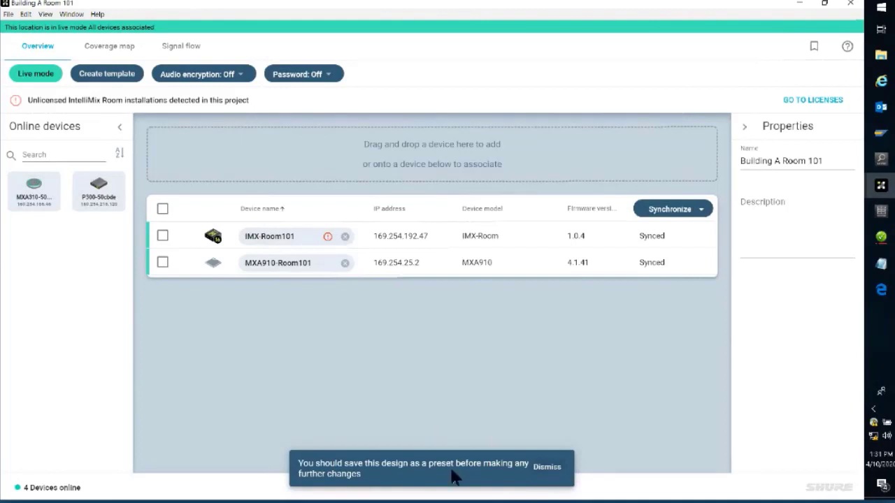
left_click(549, 470)
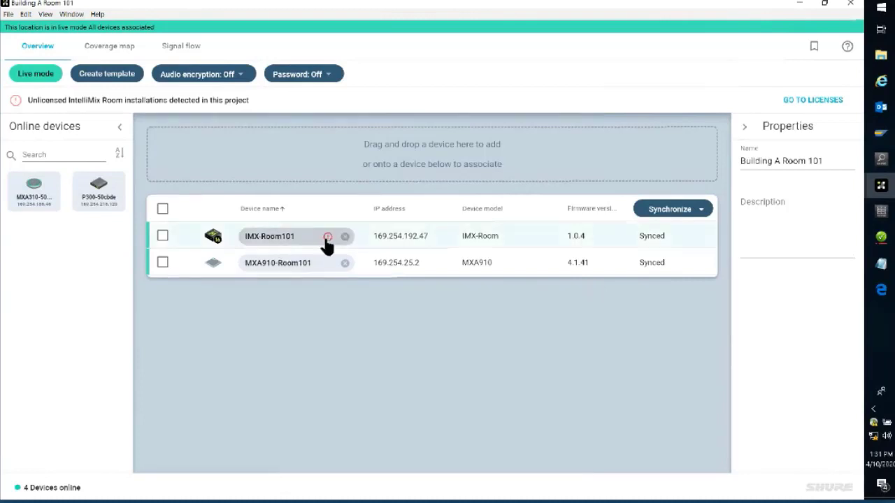
Step: Review the deployed room's coverage map and signal flow, and inspect the live schematic of IMX-Room101
double_click(288, 264)
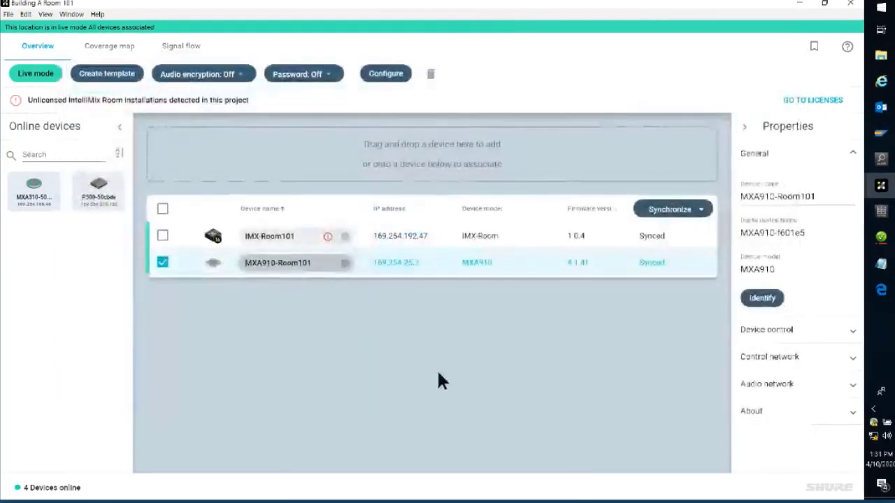
left_click(163, 262)
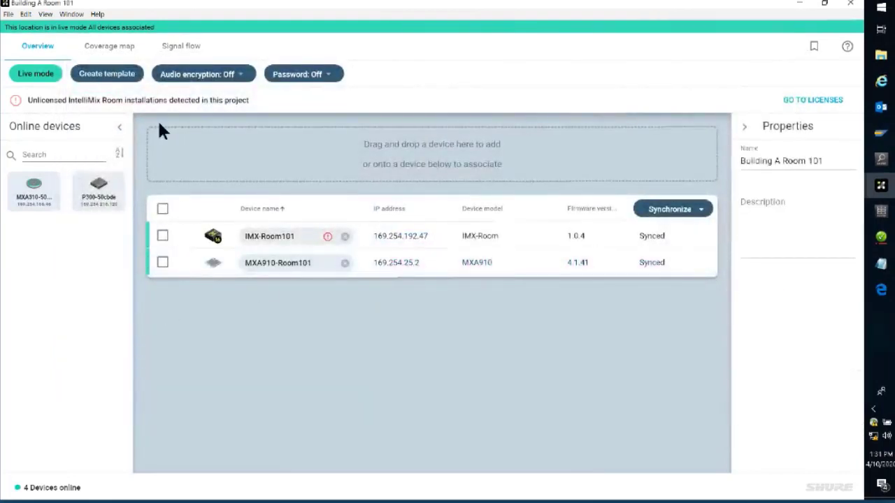
left_click(101, 50)
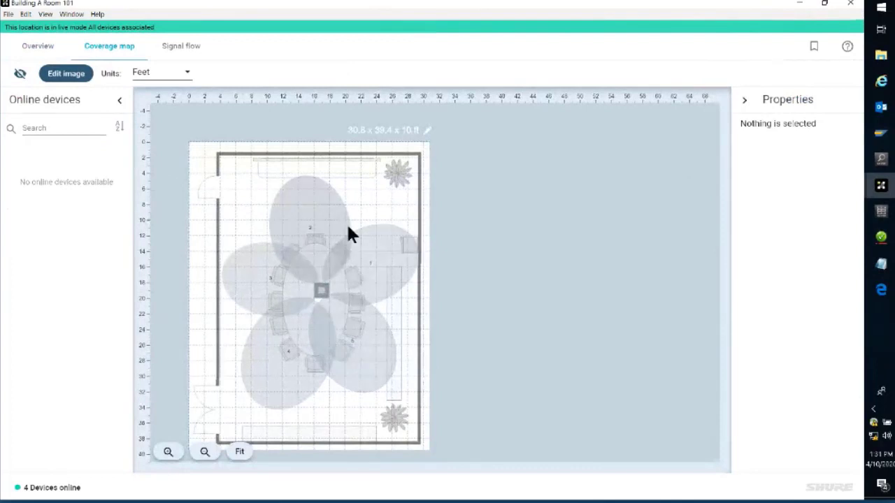
left_click(183, 53)
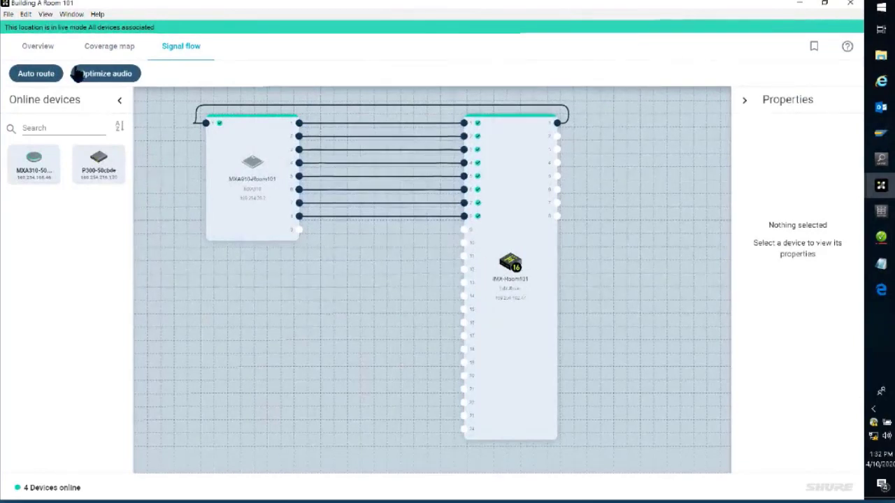
left_click(38, 45)
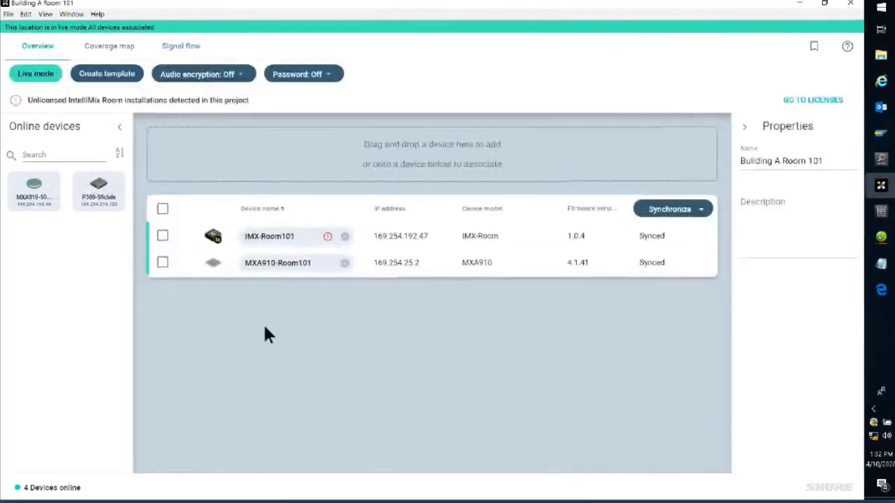
double_click(287, 236)
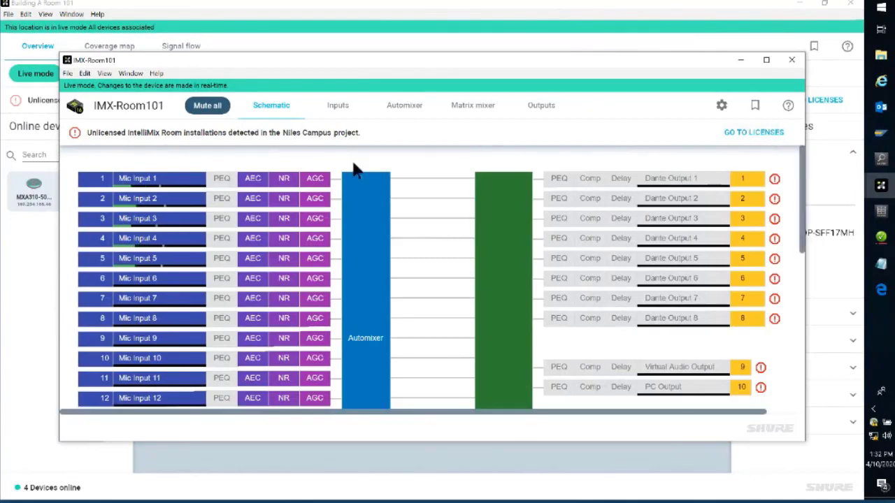
left_click(792, 58)
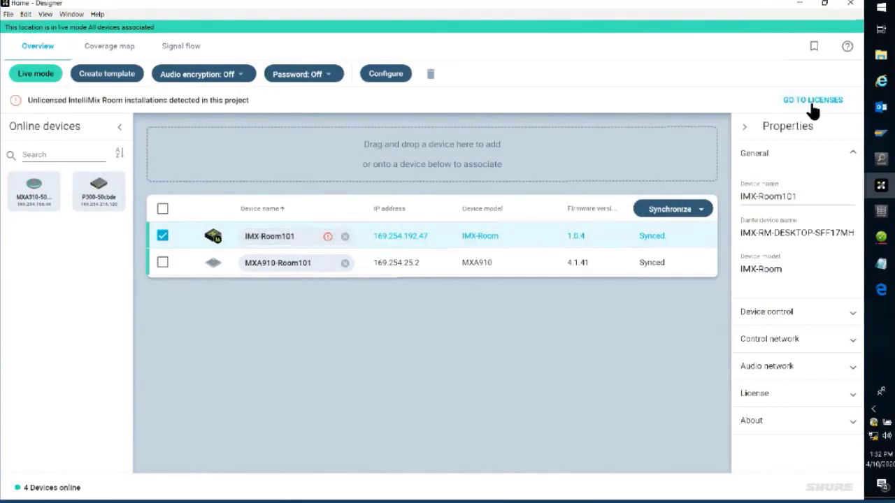
Step: Go to the Niles Campus project's licenses, pass the activation introduction, and start activating the IMX-Room101 installation
left_click(813, 100)
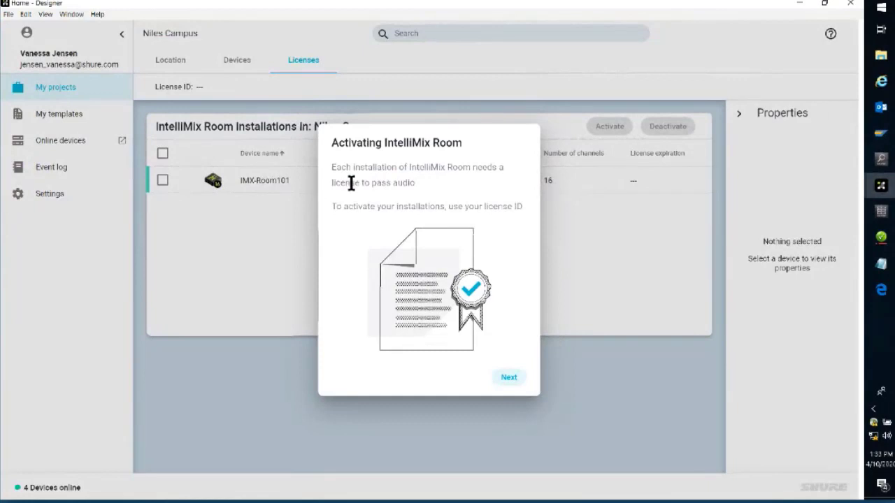
left_click(509, 378)
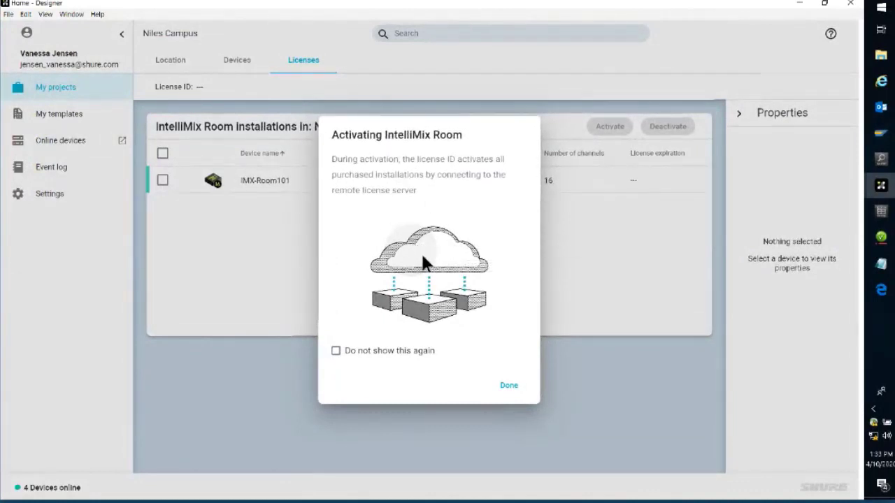
left_click(509, 386)
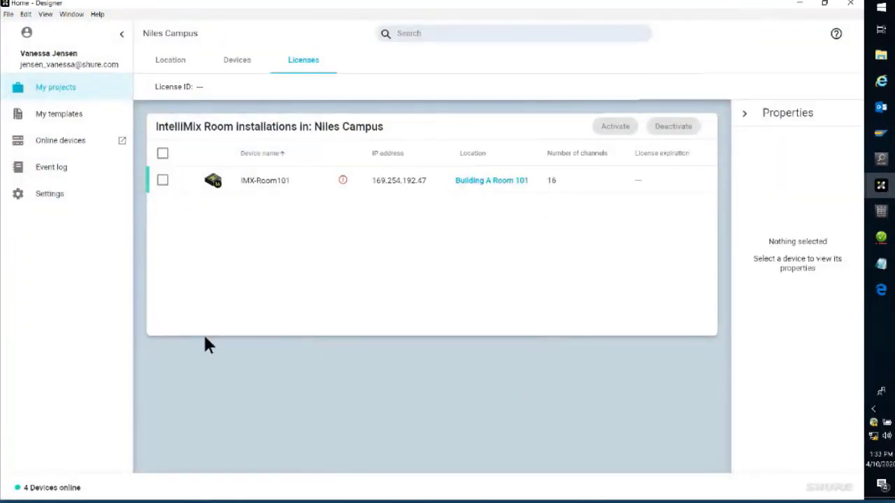
left_click(162, 183)
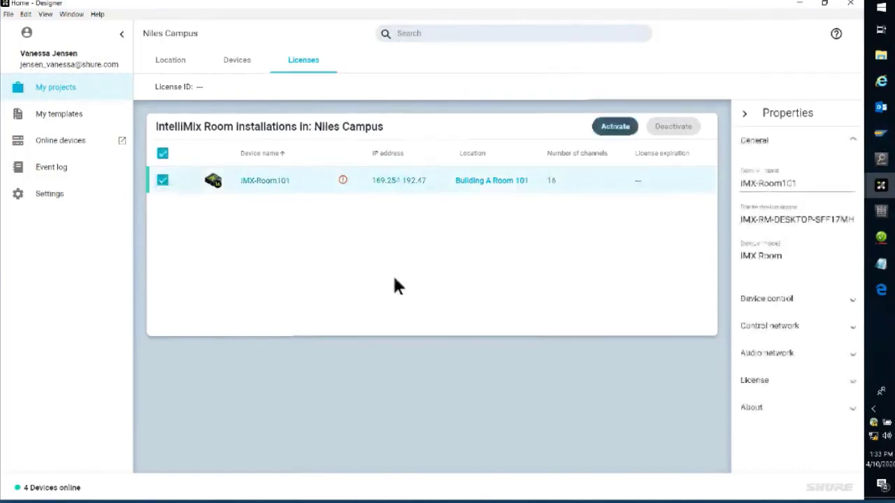
left_click(629, 131)
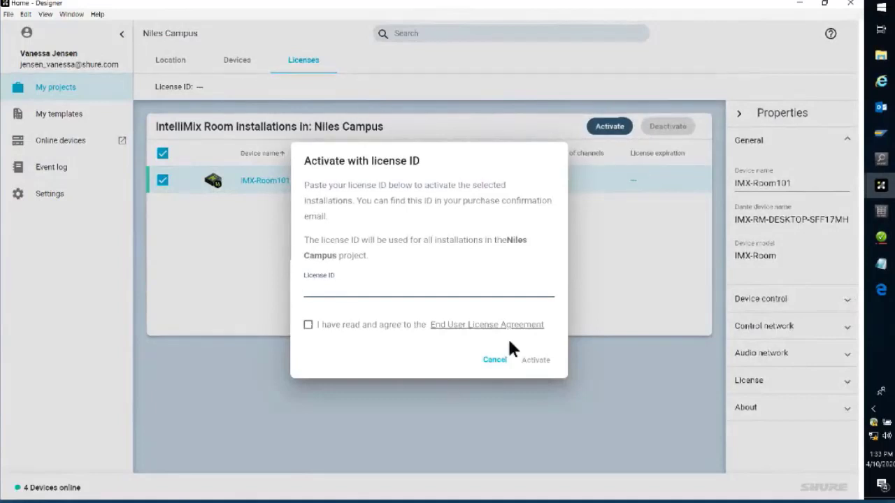
Step: Consult the IMX-RM LICENSE note in Notepad, and paste the license ID into the activation dialog's License ID field
left_click(881, 264)
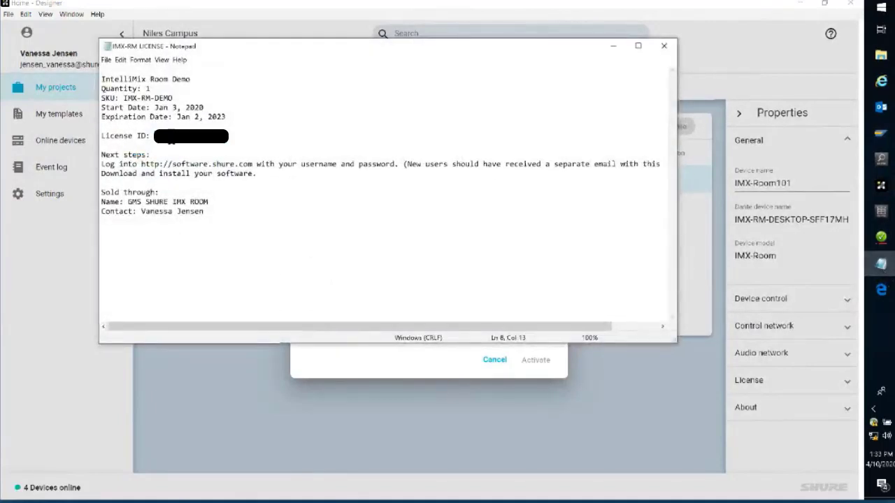
left_click(613, 46)
left_click(341, 293)
key("ctrl+v")
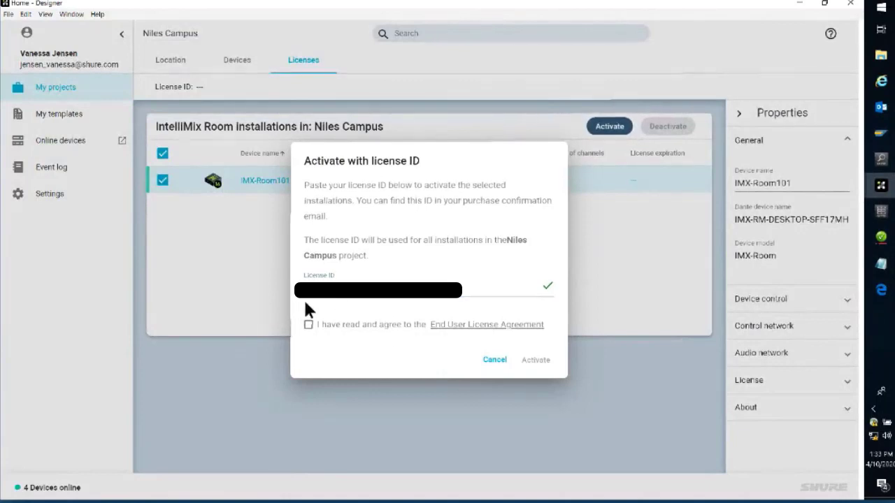
Step: Test the License ID field's format check by shortening the ID, and restore the full license ID
left_click(365, 287)
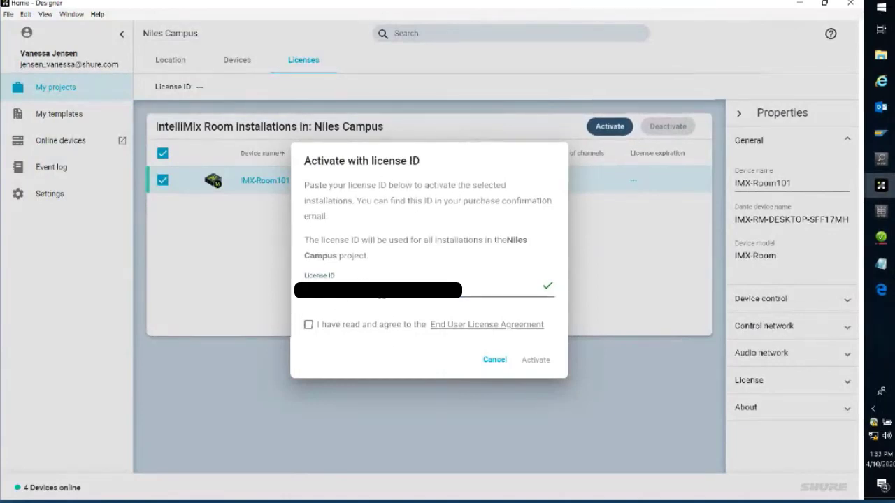
key("BackSpace")
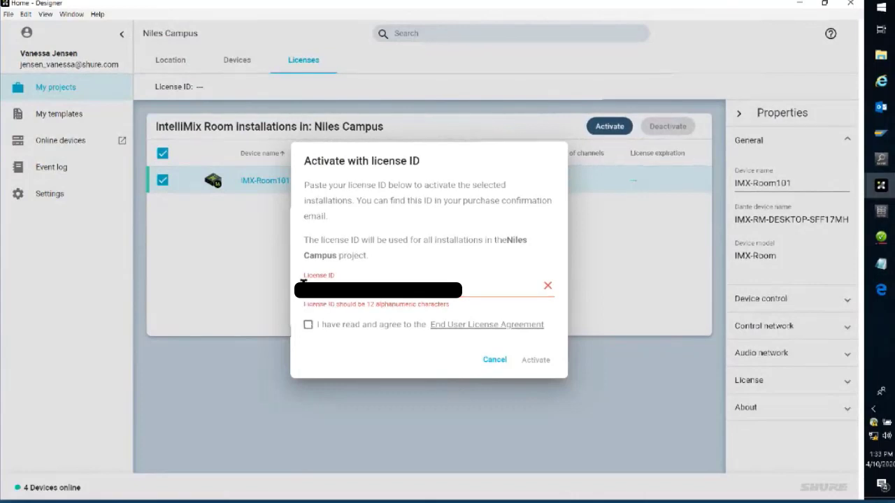
left_click(384, 286)
key("ctrl+v")
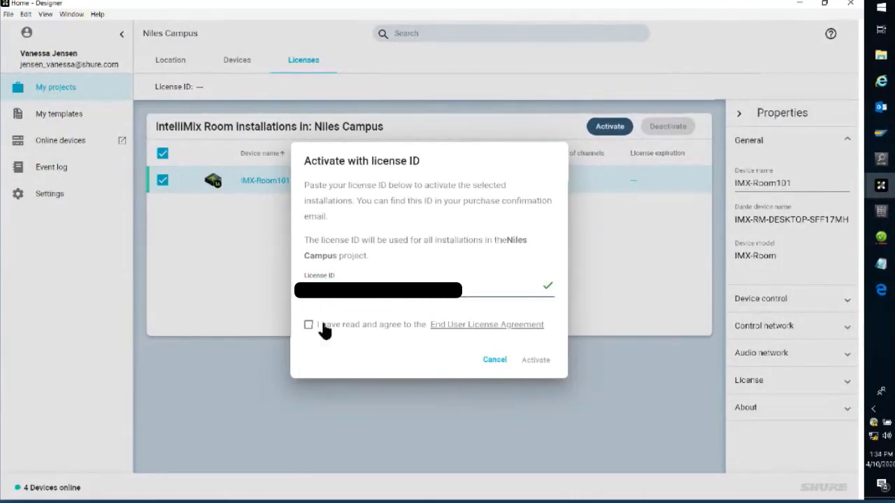
key("BackSpace")
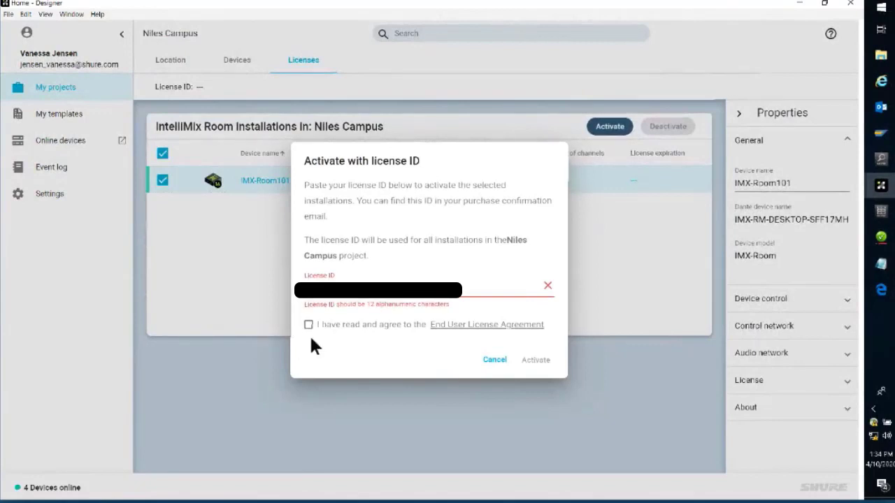
key("BackSpace")
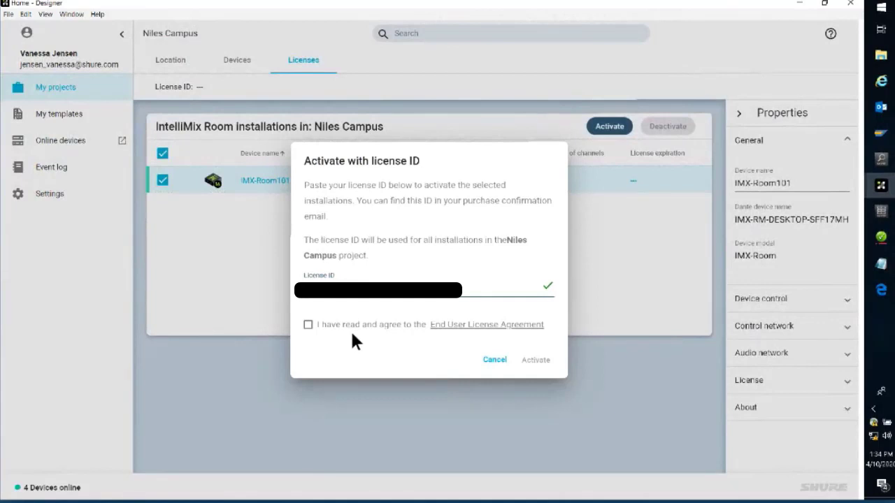
Step: Agree to the End User License Agreement, activate the IMX-Room101 installation, and acknowledge the activation notice
left_click(308, 327)
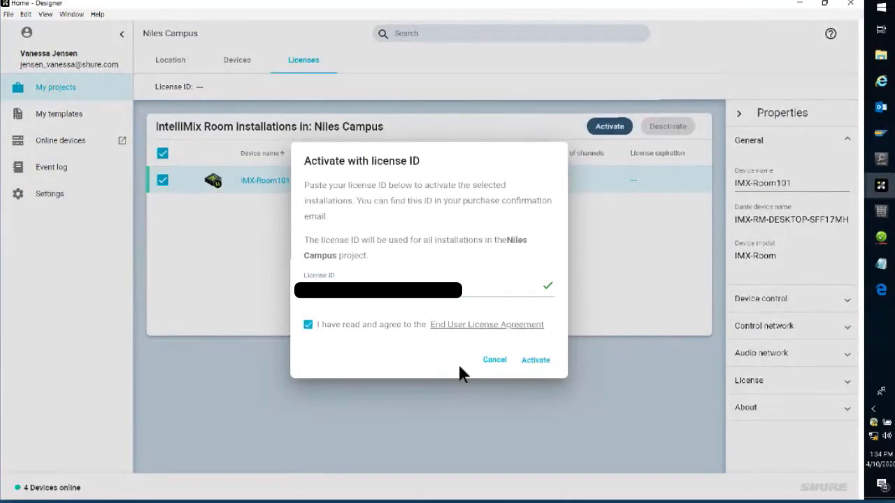
left_click(545, 365)
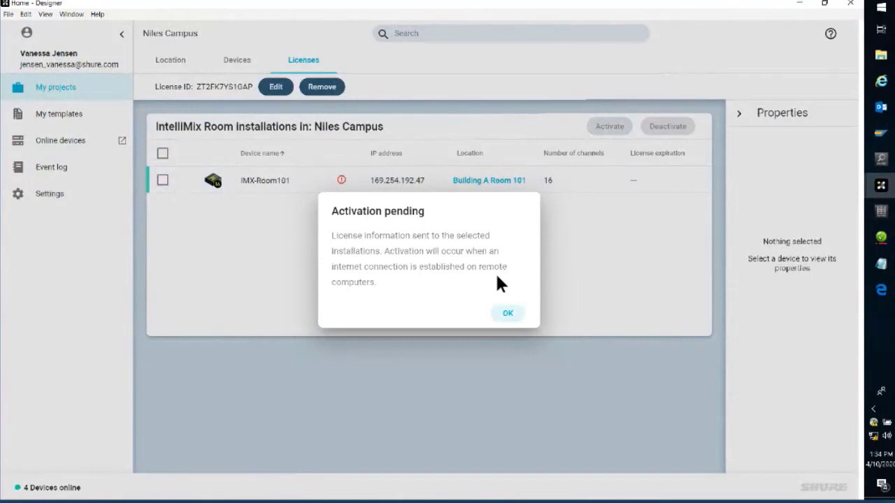
left_click(508, 315)
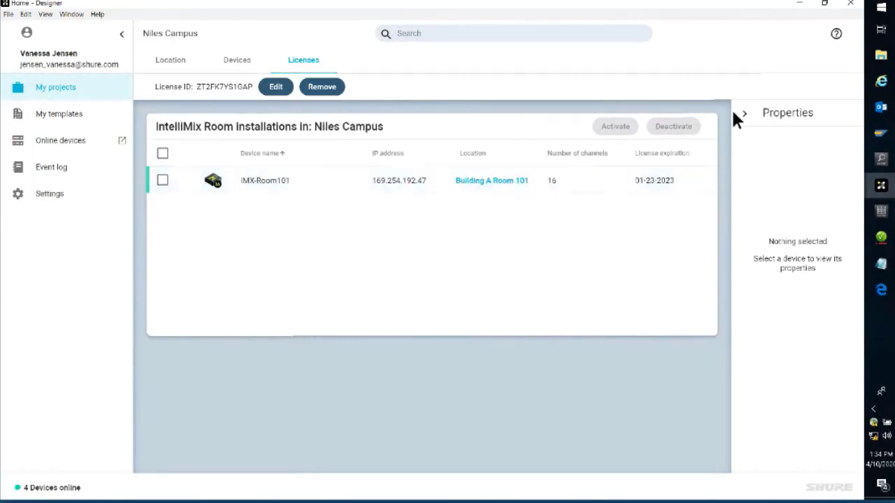
Step: Return to the Building A Room 101 location and open the licensed IMX-Room101 device
left_click(173, 63)
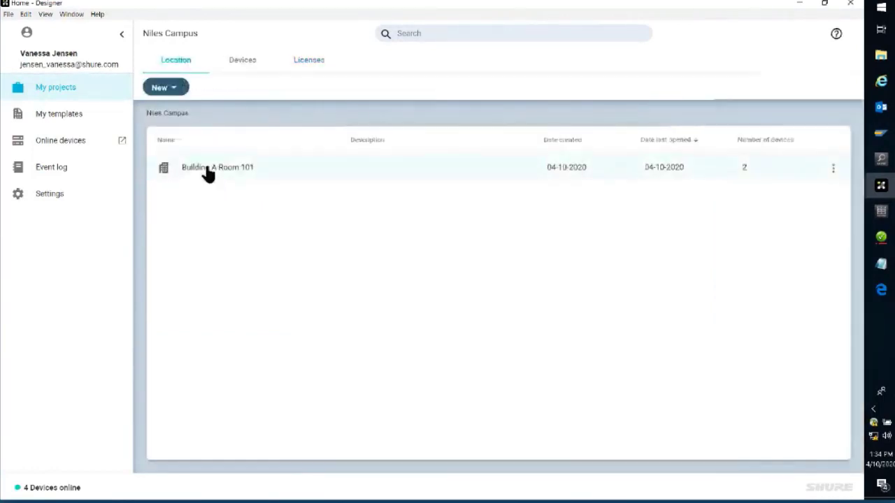
left_click(206, 167)
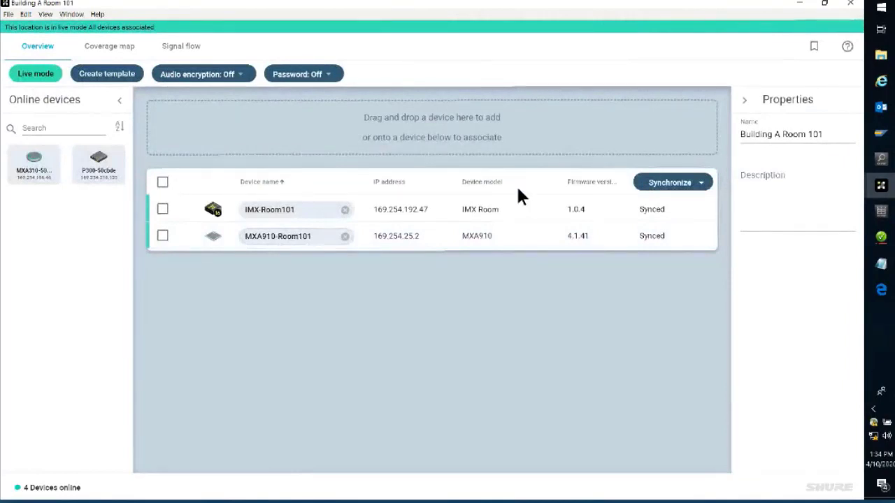
double_click(307, 211)
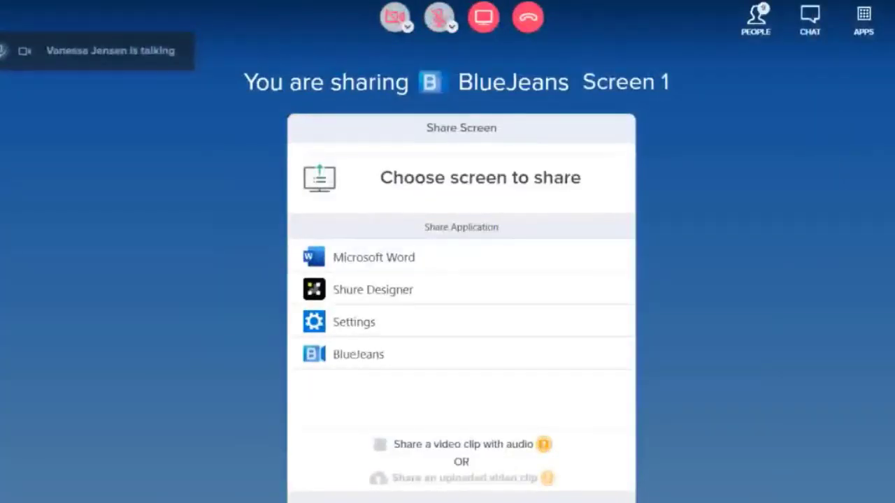
Step: Switch to the BlueJeans meeting, check the selected IntelliMix Room microphone and speaker, and unmute the audio
left_click(894, 19)
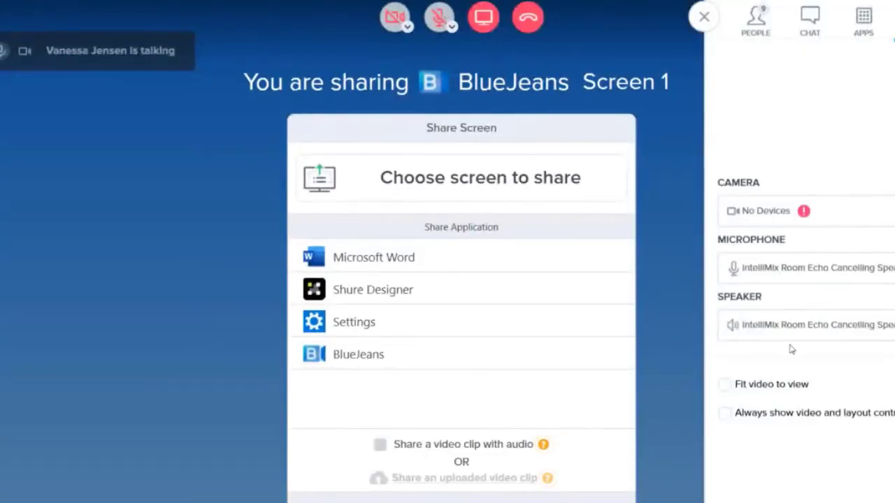
left_click(708, 20)
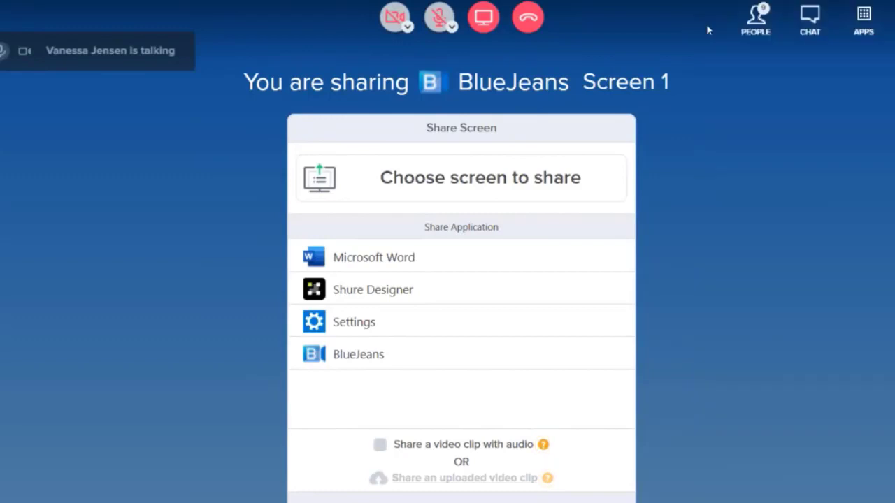
left_click(434, 23)
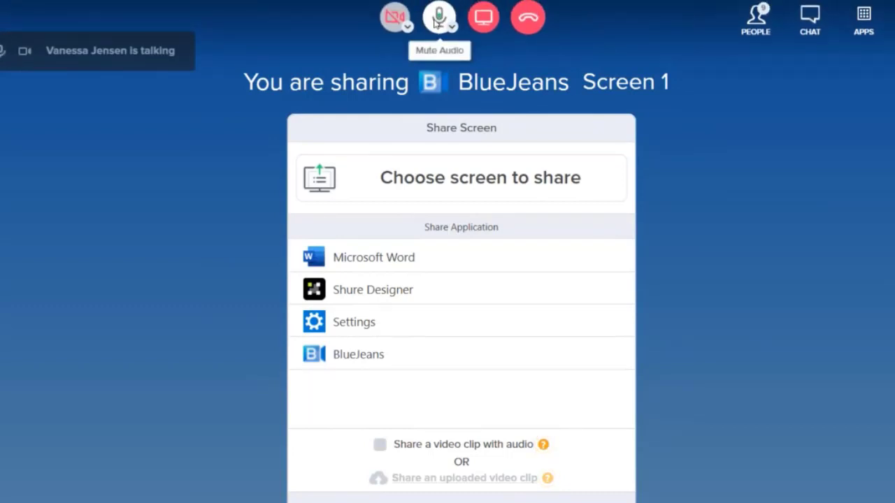
Step: Mute the BlueJeans audio, and return to the Building A Room 101 overview in Shure Designer with no device selected
left_click(435, 23)
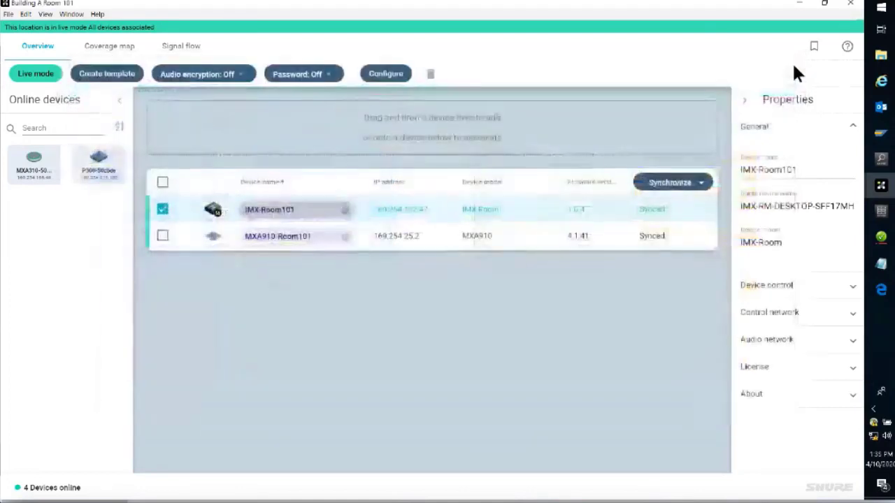
left_click(792, 60)
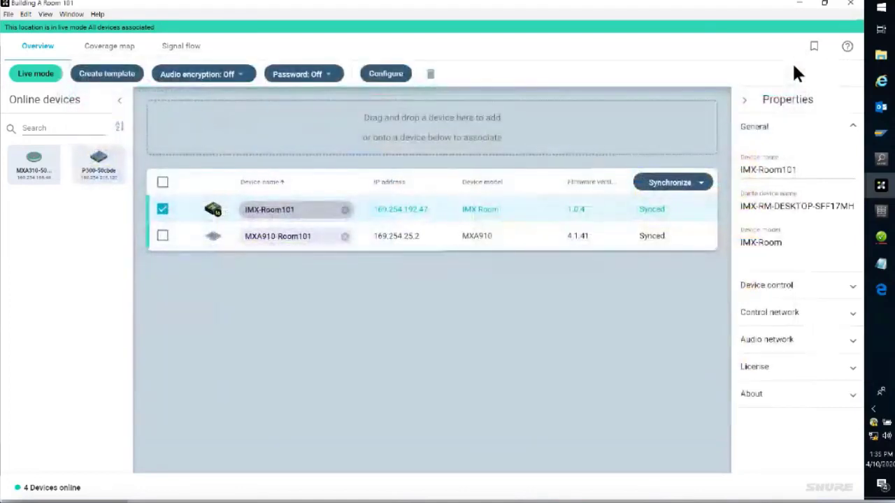
left_click(162, 209)
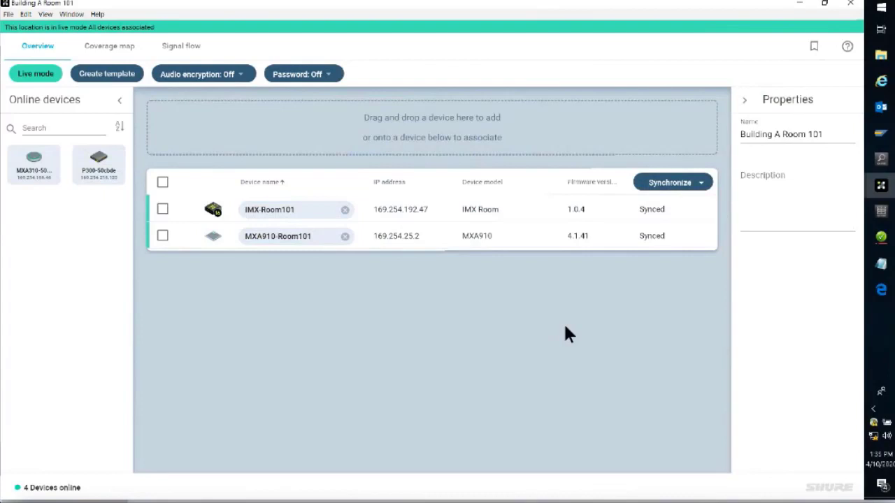
Step: Open the IMX-Room101 device to check its schematic, close it, and clear the device selection
double_click(263, 210)
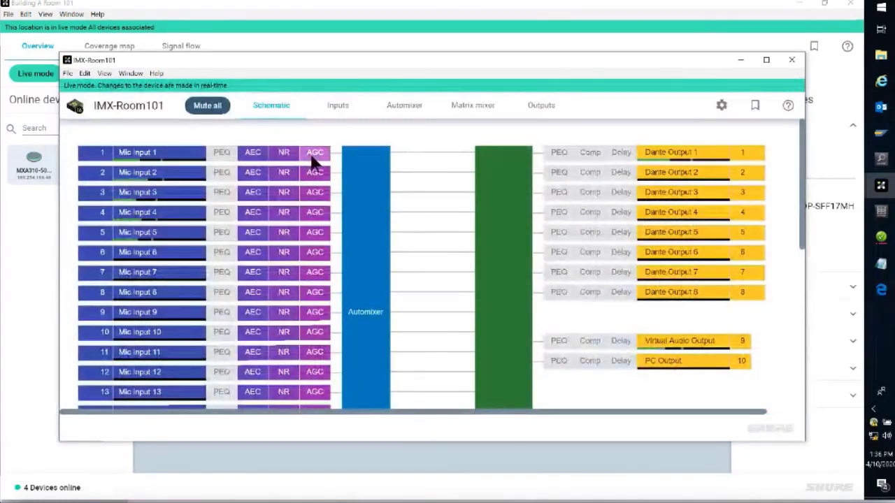
left_click(790, 61)
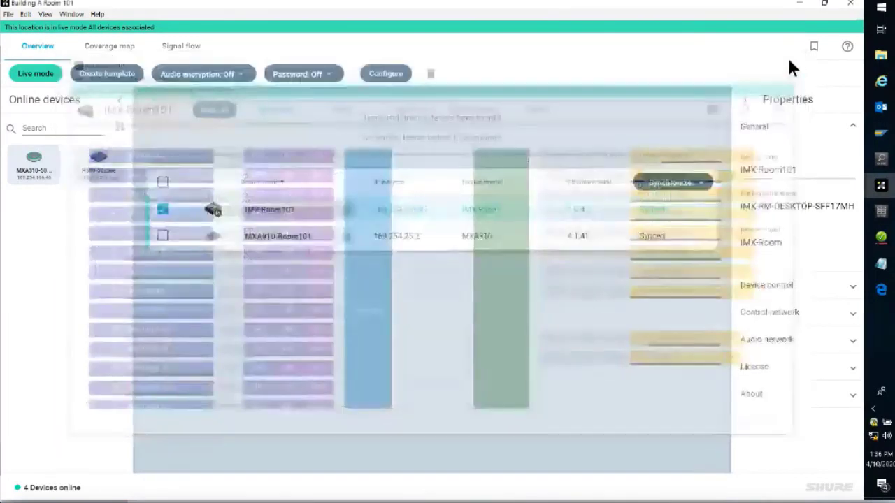
left_click(163, 209)
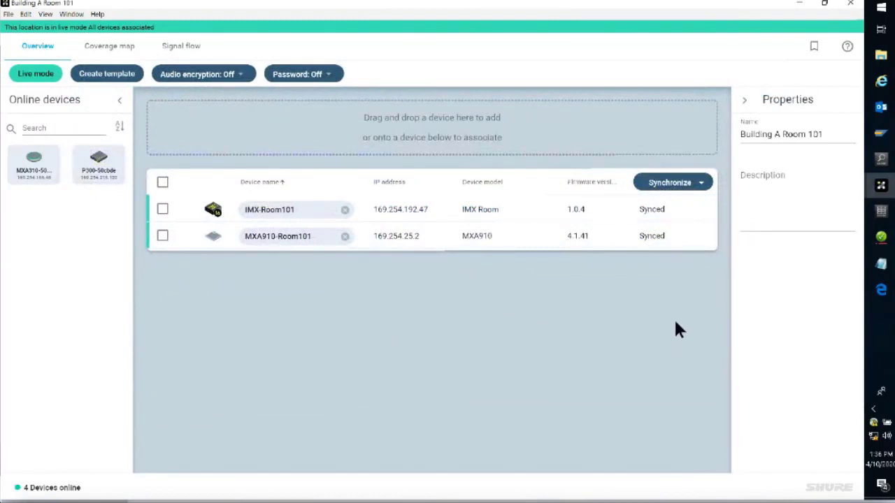
Step: Pull the current device settings of IMX-Room101 and MXA910-Room101 into the Building A Room 101 design
left_click(694, 184)
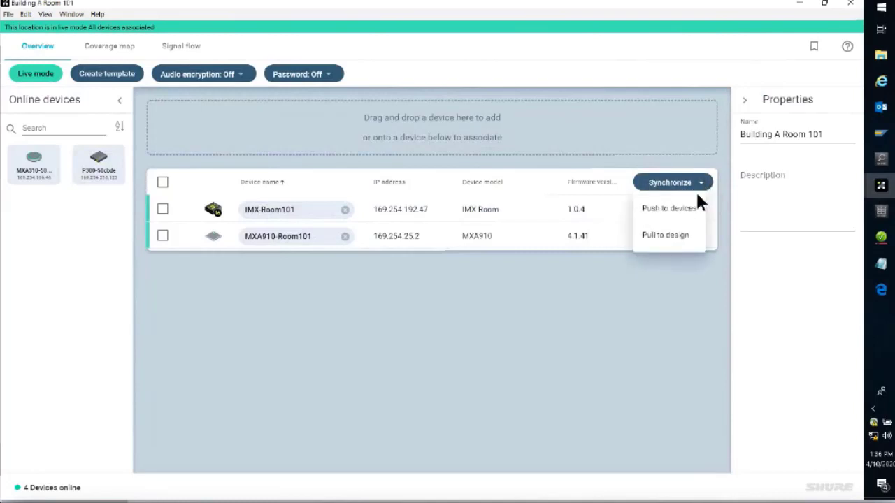
left_click(684, 240)
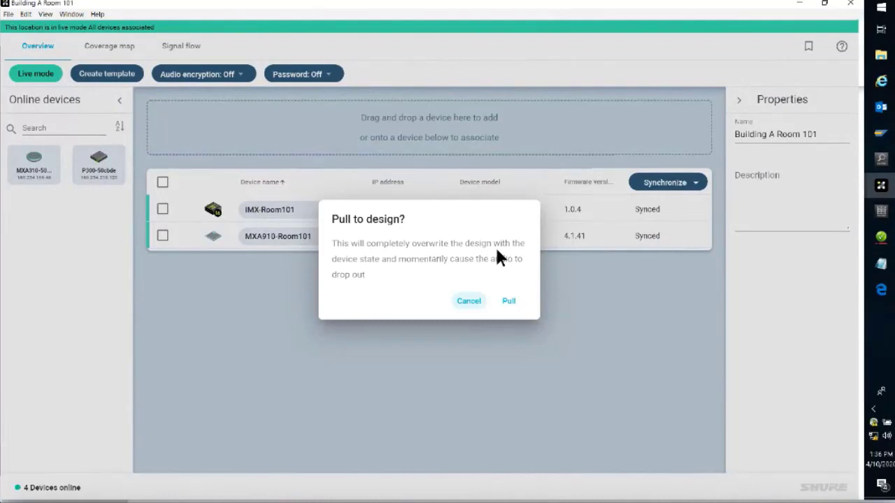
left_click(509, 303)
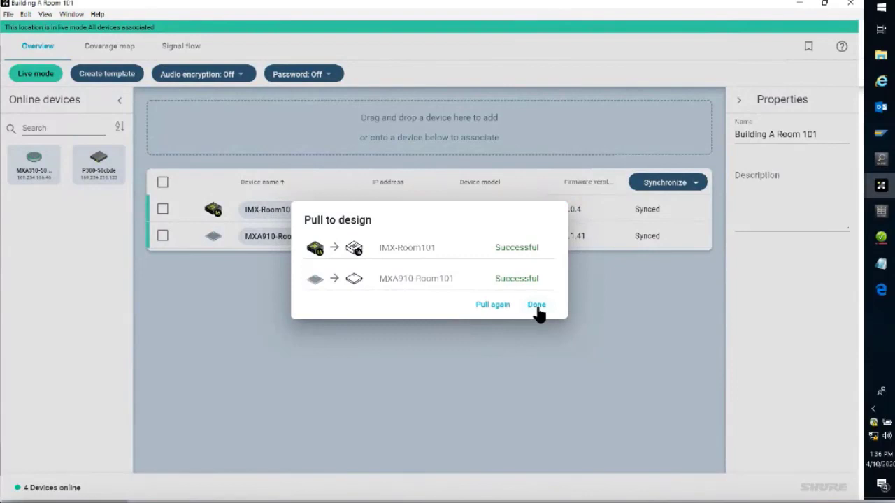
left_click(537, 309)
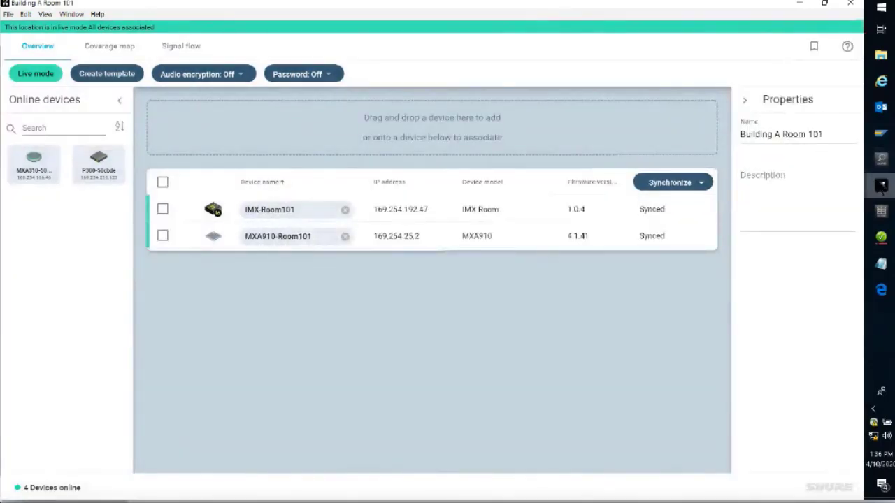
Step: View the Niles Campus project's options, including Export, in My Projects and return to the Building A Room 101 location
mouse_move(881, 185)
left_click(825, 153)
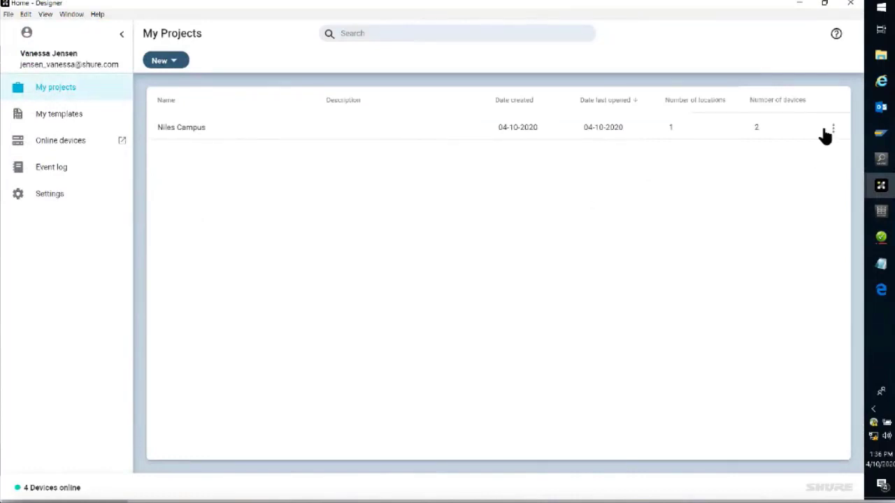
left_click(833, 130)
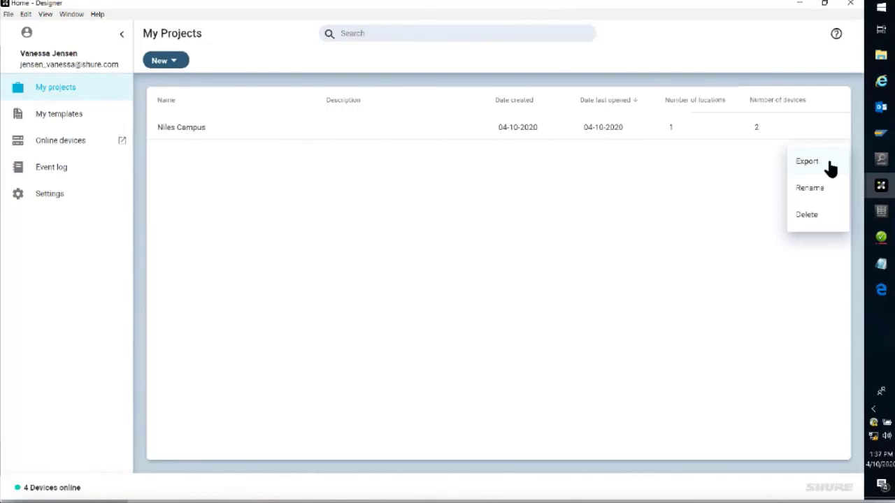
left_click(692, 204)
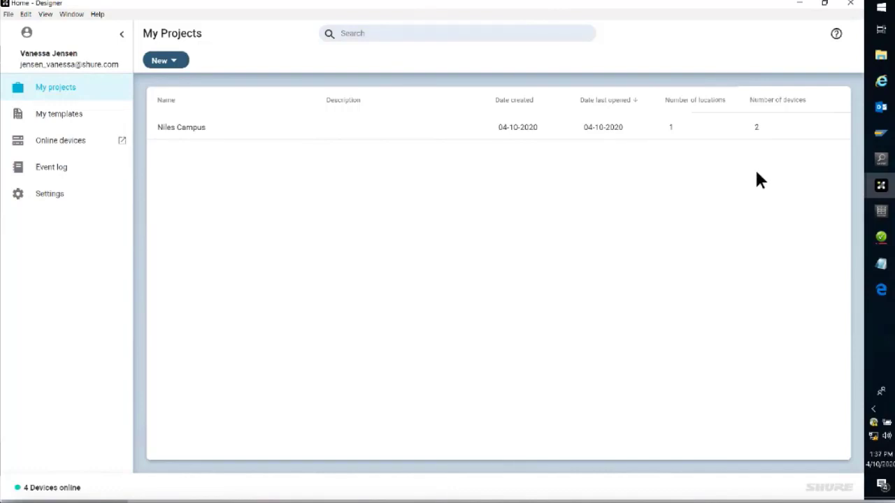
mouse_move(886, 188)
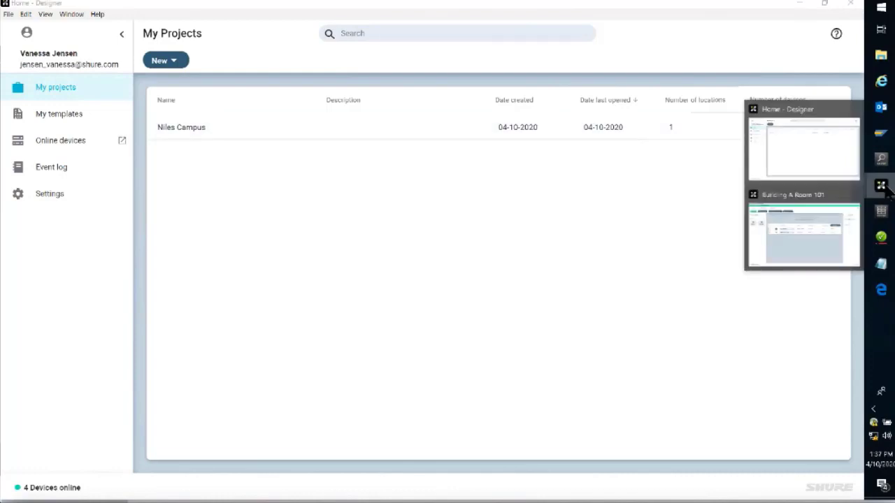
left_click(821, 209)
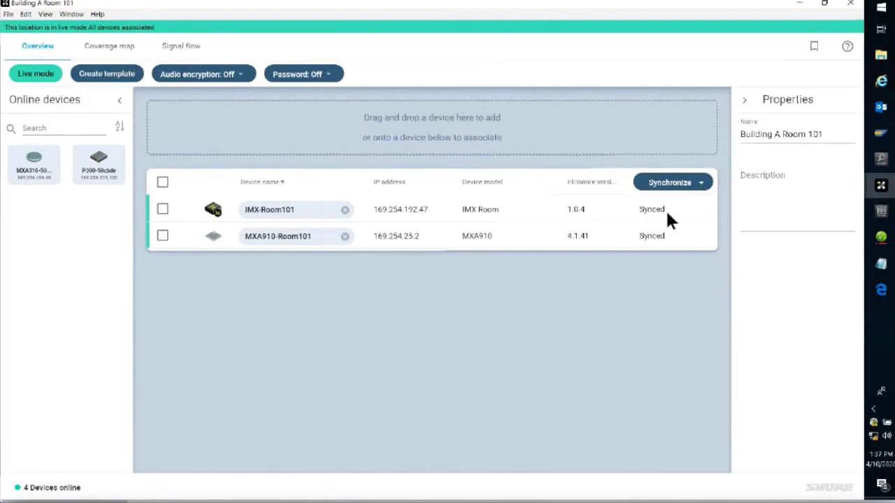
Step: Save the current configuration of all devices in the location as a preset named "default" in slot 2
left_click(814, 48)
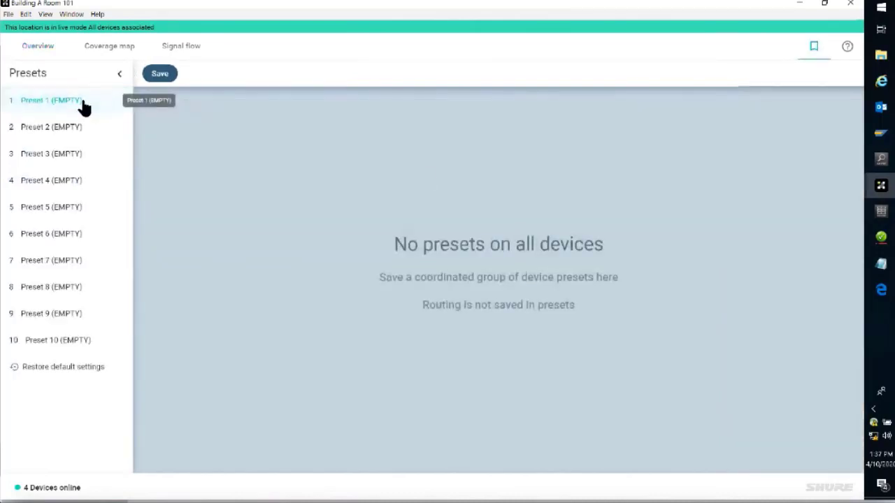
left_click(63, 128)
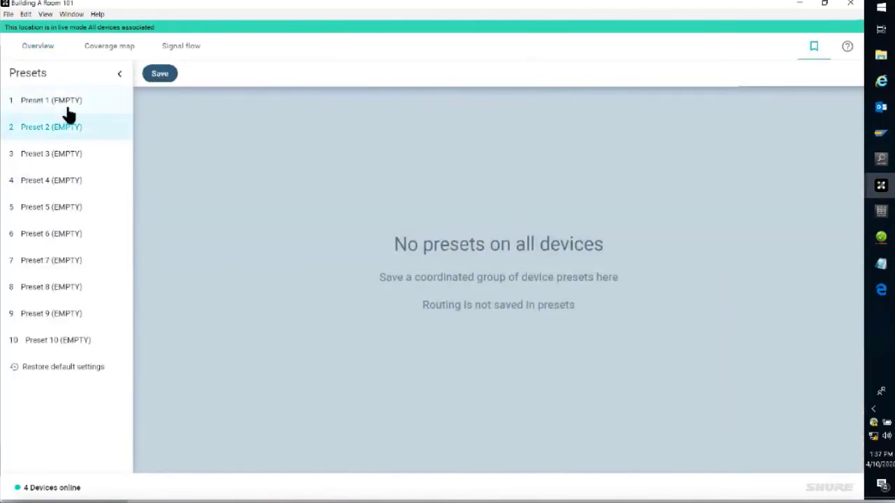
left_click(163, 74)
left_click_drag(423, 273, 303, 280)
type("default")
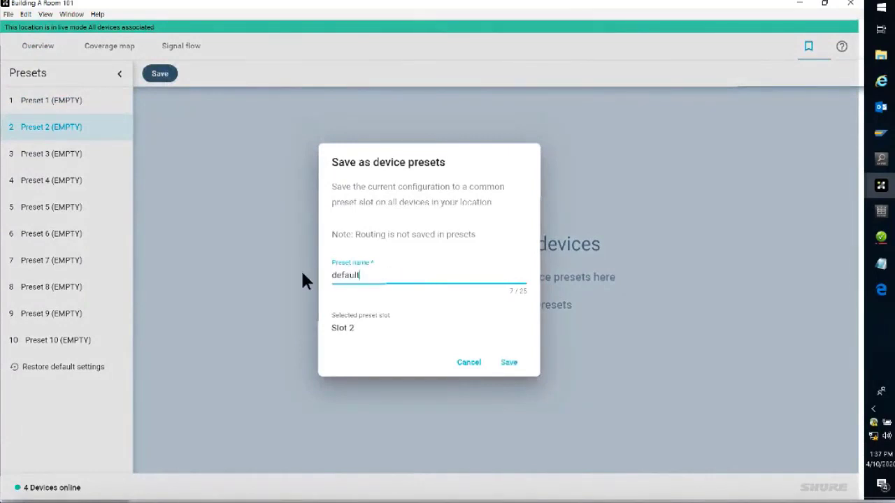
left_click(509, 365)
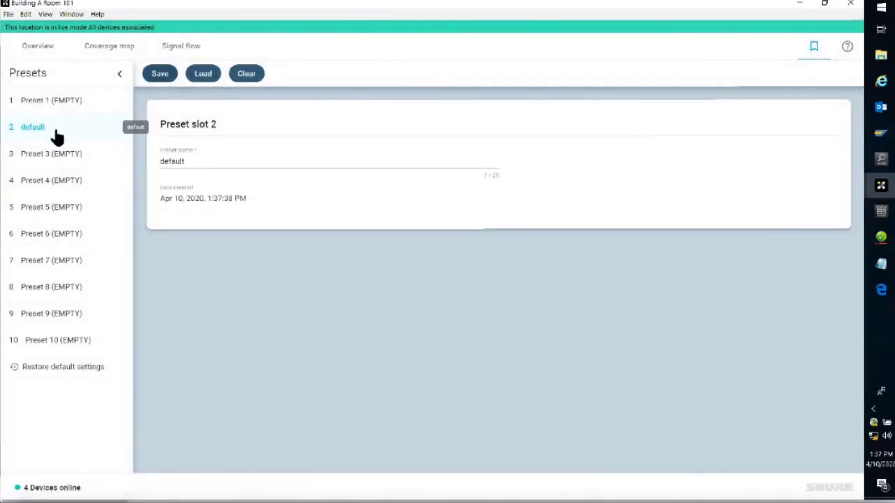
Step: Check the presets stored on the MXA910-Room101 device, close it, and clear the device selection
left_click(37, 53)
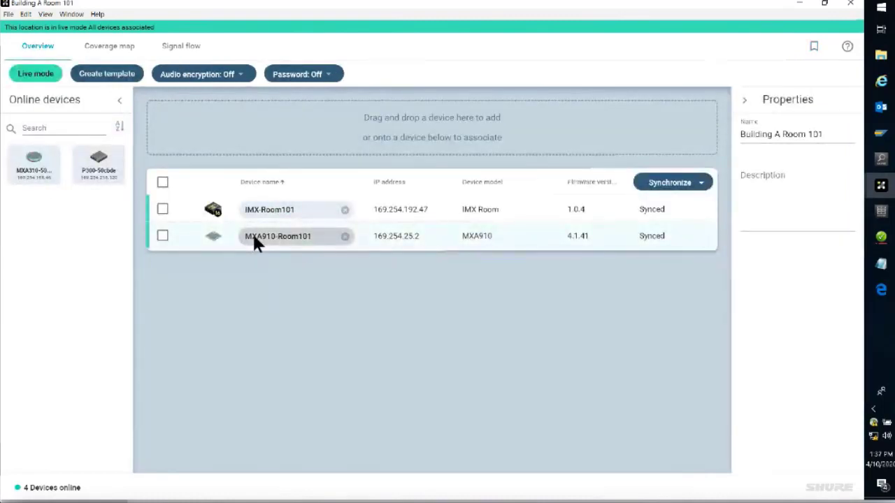
double_click(254, 236)
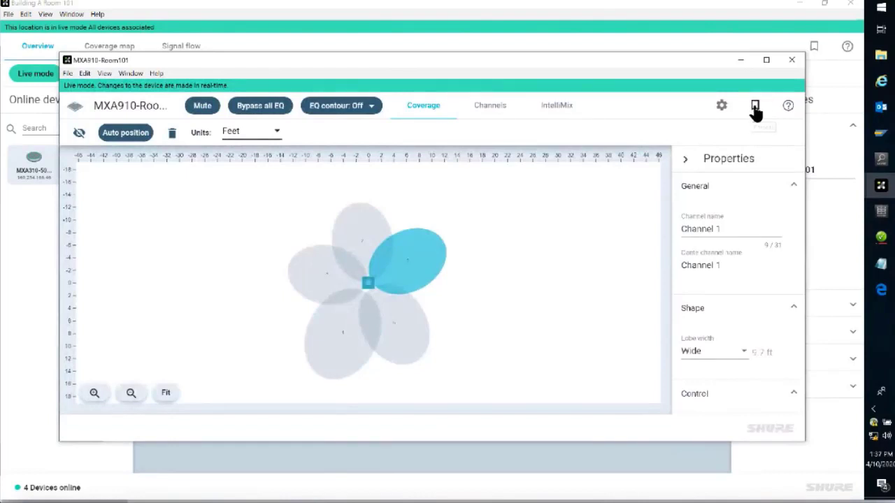
left_click(755, 106)
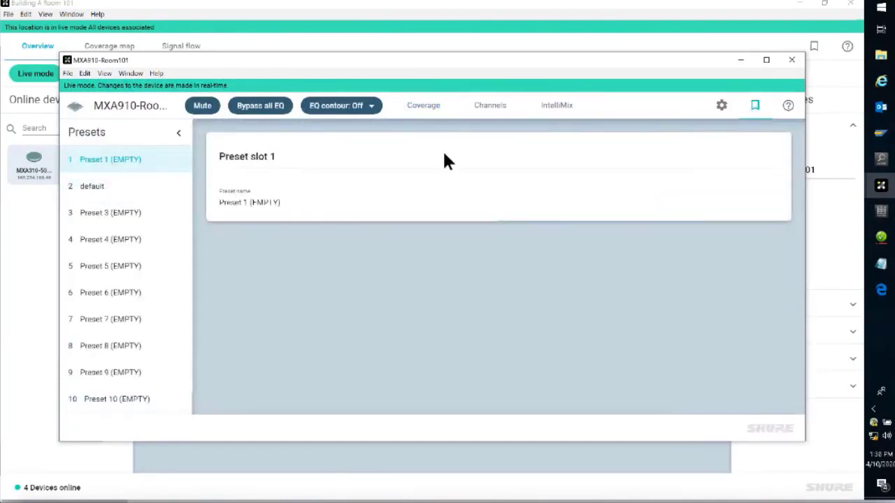
left_click(793, 64)
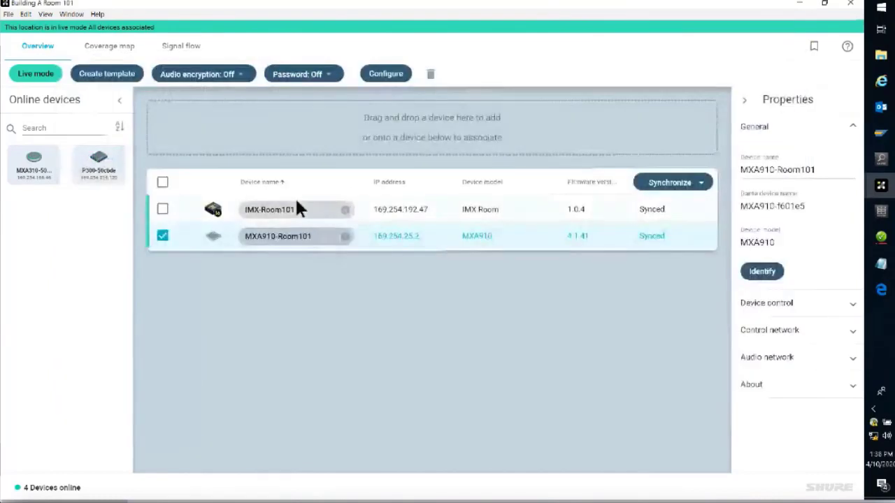
left_click(163, 238)
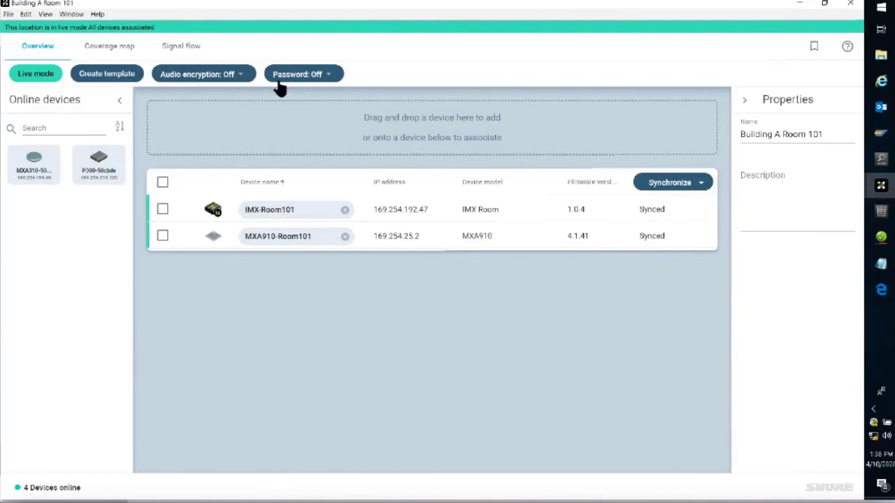
Step: Enable audio encryption for the location with the Auto-generate type after viewing the Manual option, and continue without a password
left_click(238, 83)
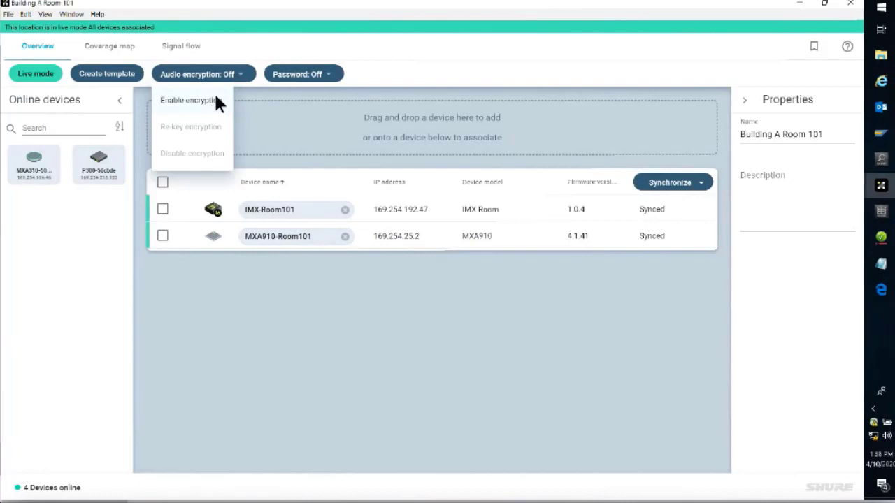
left_click(216, 99)
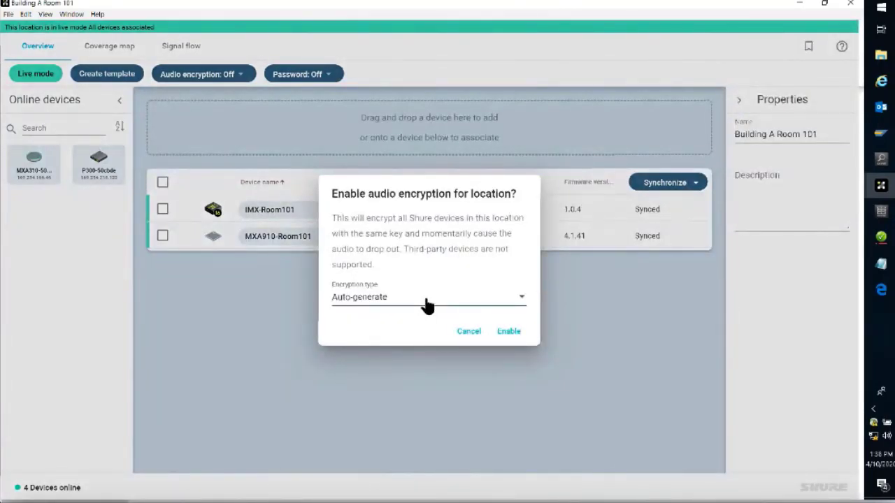
left_click(427, 303)
left_click(412, 324)
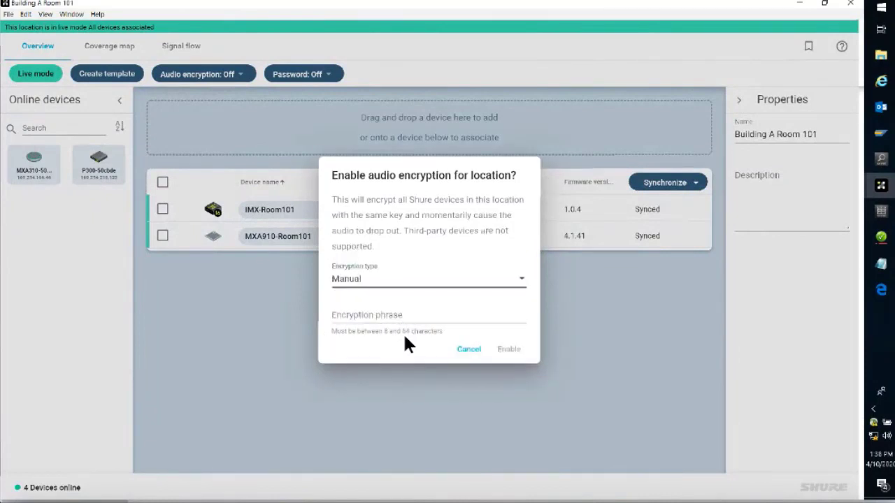
left_click(458, 289)
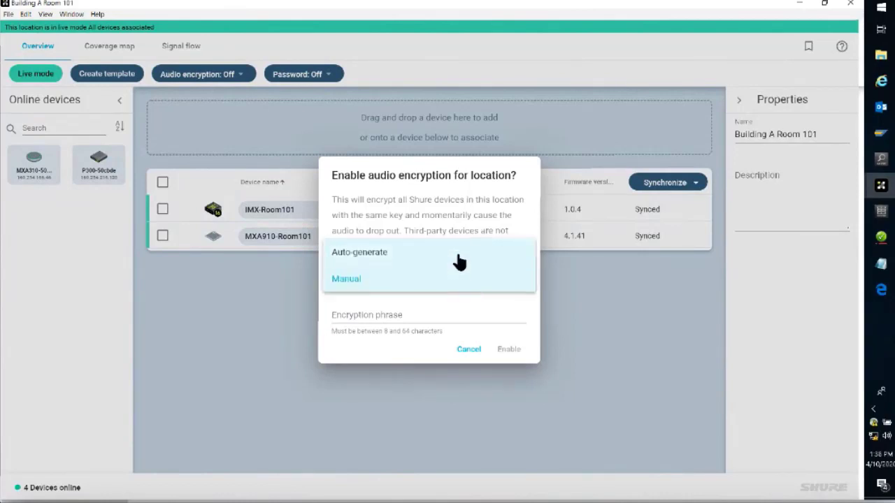
left_click(458, 259)
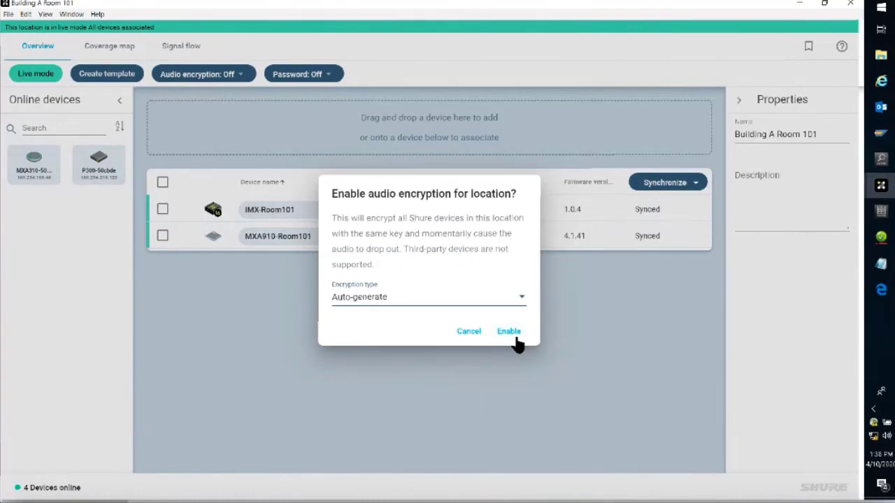
left_click(517, 337)
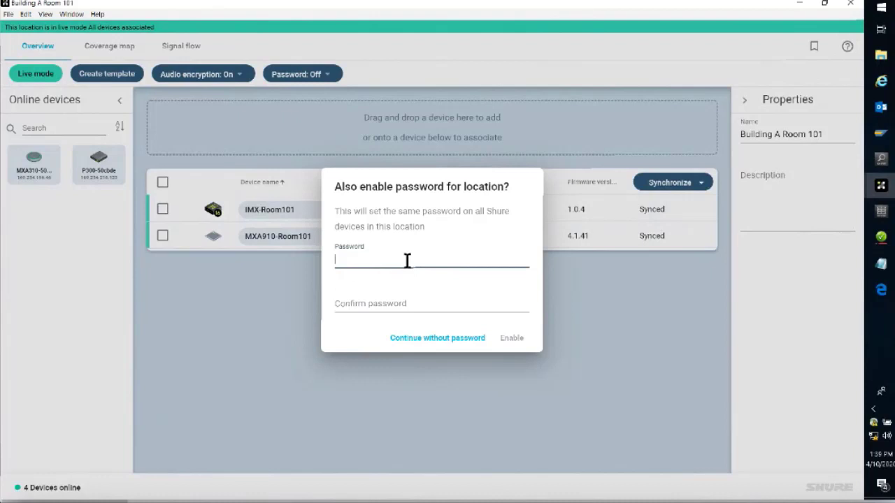
left_click(474, 338)
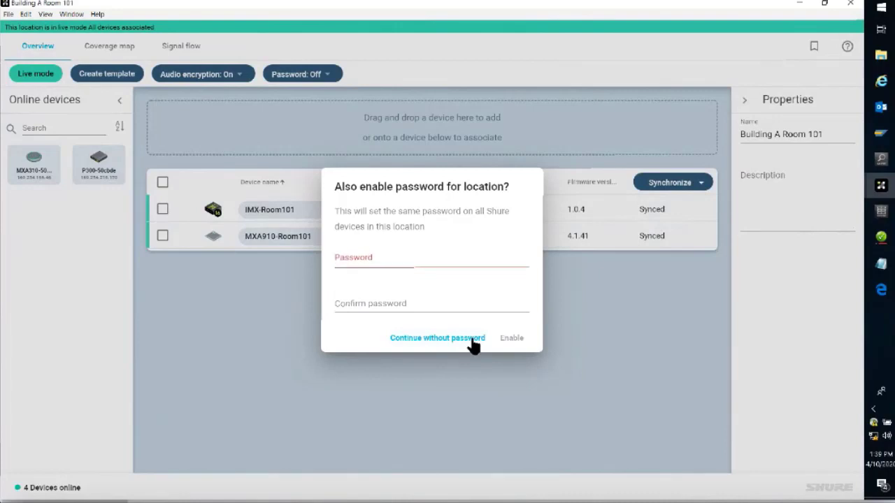
Step: Check the audio routes in the location's signal flow and in Dante Controller's grid with all transmitters and receivers expanded
left_click(181, 51)
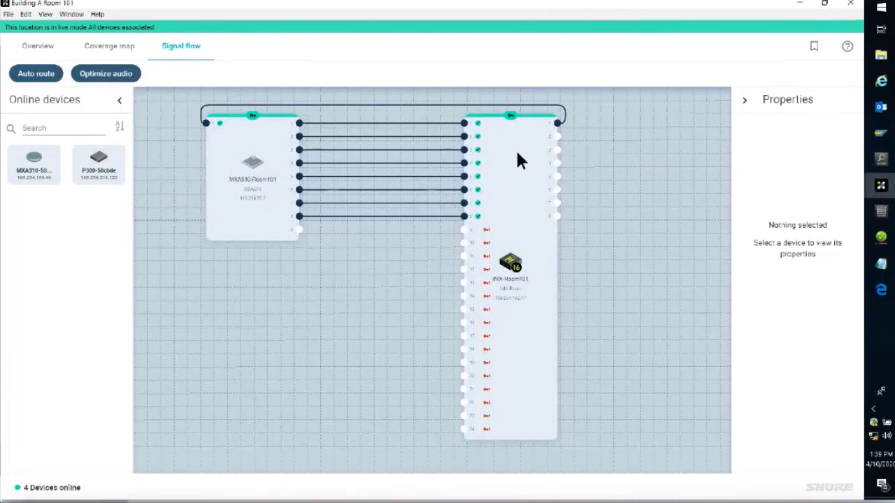
left_click(881, 238)
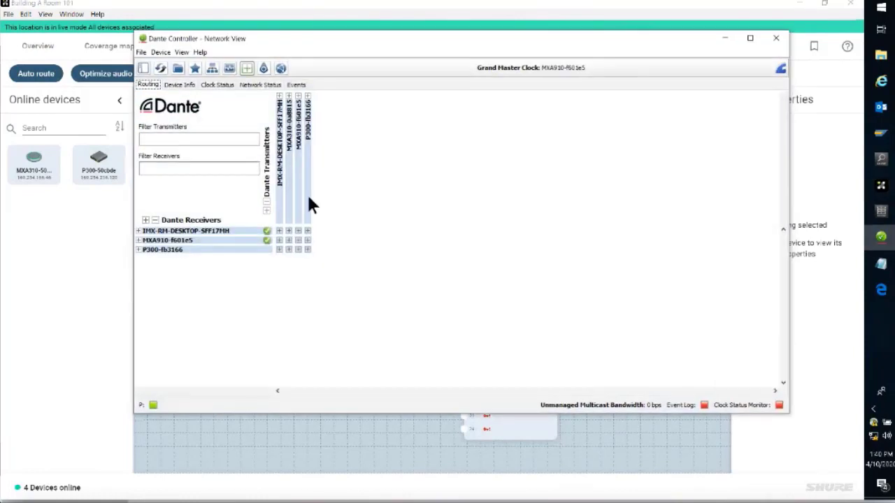
left_click(266, 210)
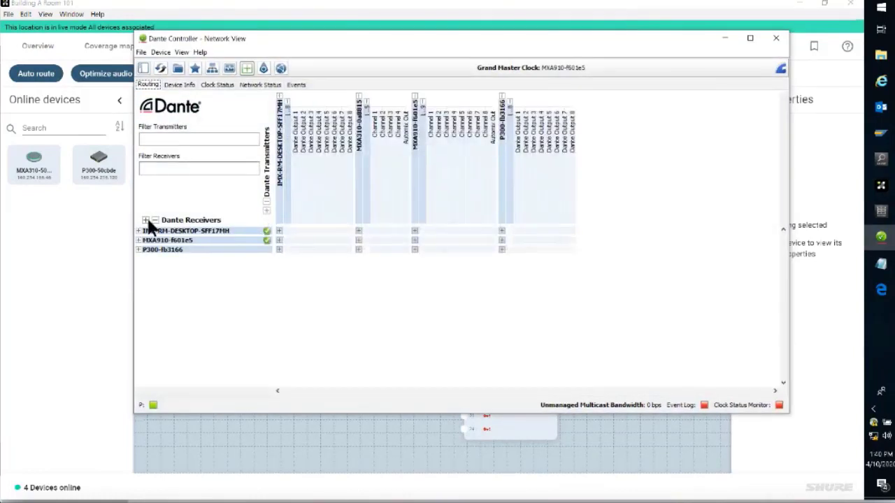
left_click(146, 218)
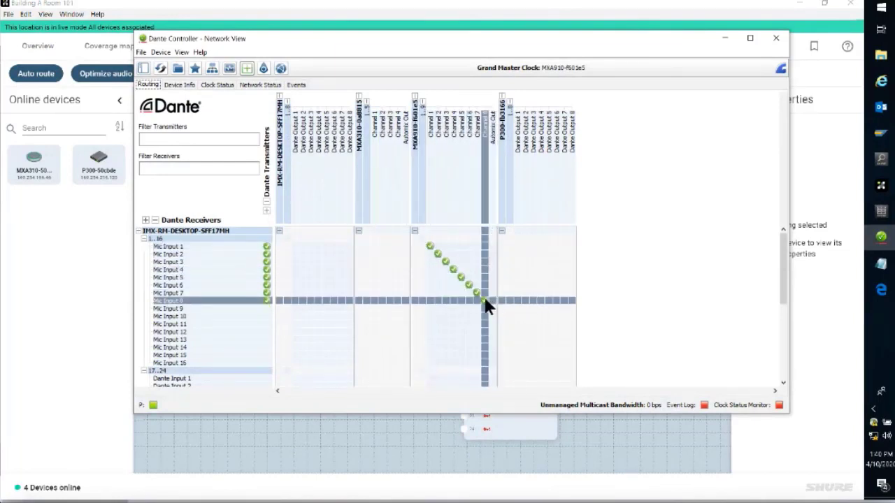
Step: Remove the MXA910 channel 1 and 2 subscriptions to Mic Inputs 1 and 2 in Dante Controller, and restore both routes in Designer's signal flow
mouse_move(484, 299)
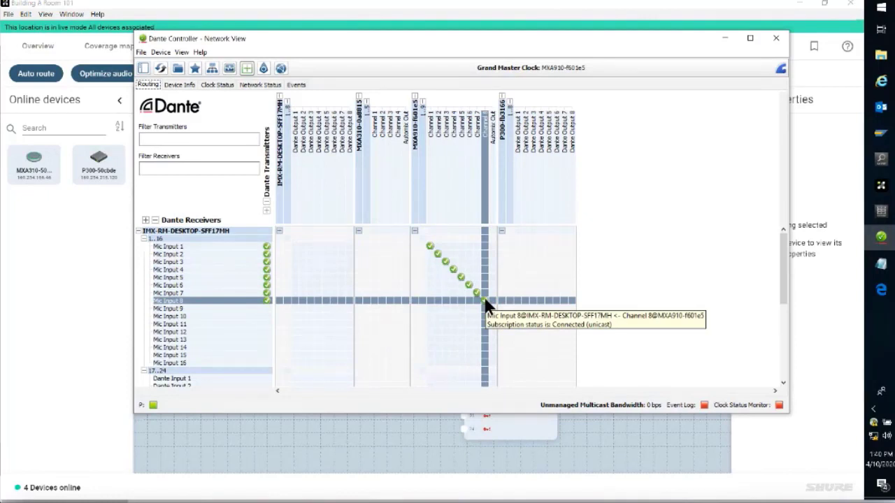
left_click(430, 246)
left_click(438, 253)
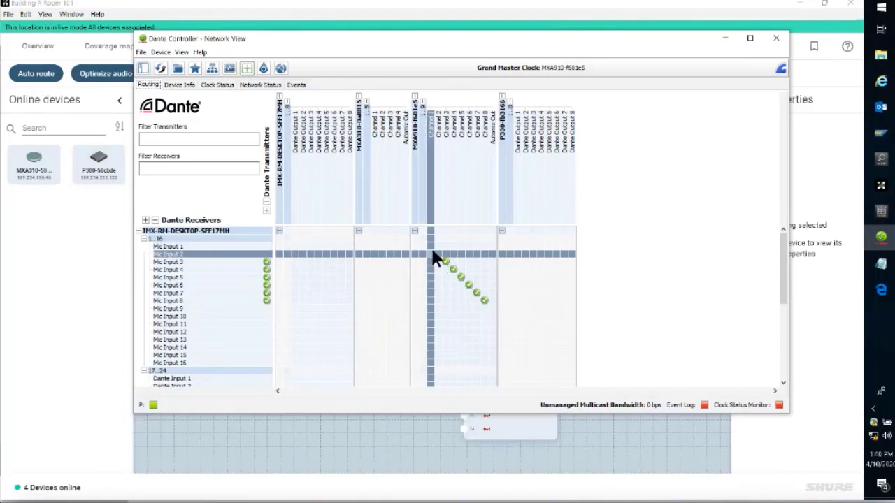
mouse_move(432, 252)
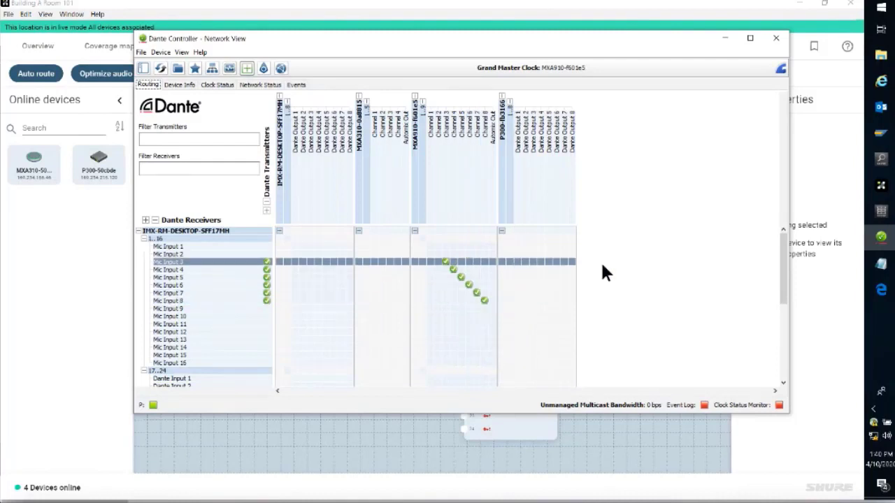
left_click(725, 39)
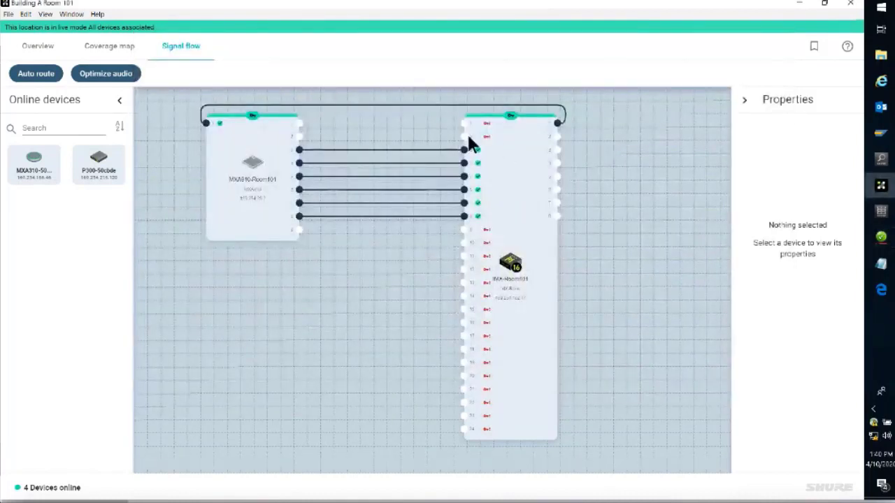
mouse_move(466, 136)
left_mouse_down()
mouse_move(298, 135)
mouse_move(465, 124)
left_mouse_up()
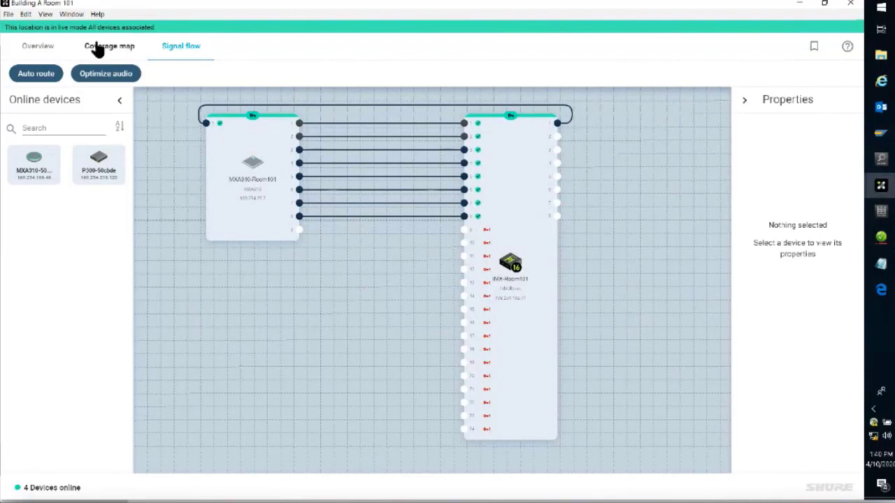
Step: Create a template based on the Building A Room 101 location, named "room type a" with the description "mxa910, imxrm"
left_click(26, 46)
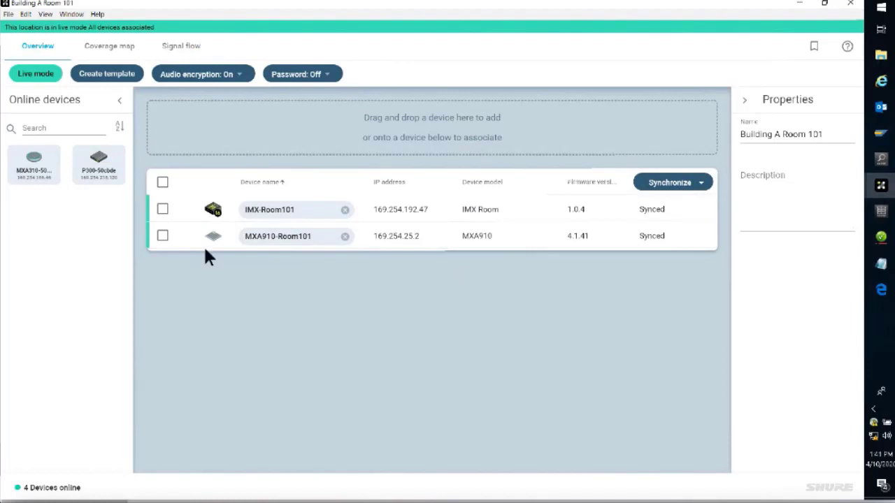
left_click(130, 78)
type("ro")
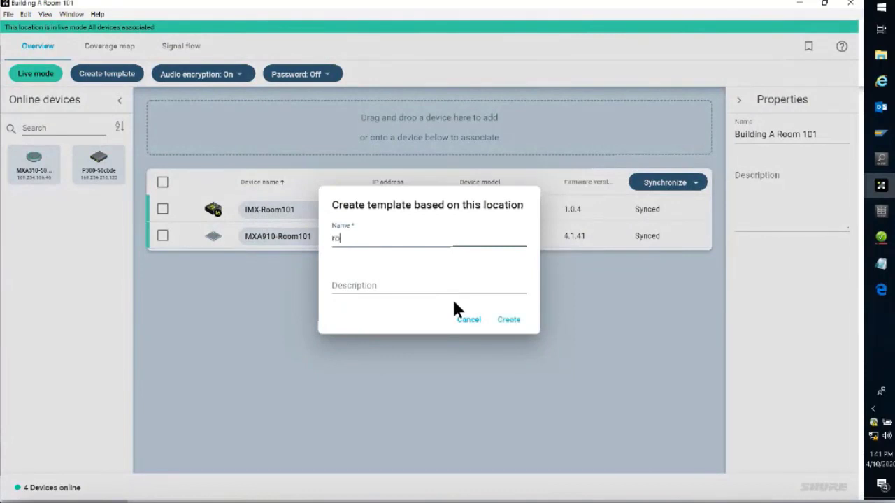
type("om type a")
left_click(431, 293)
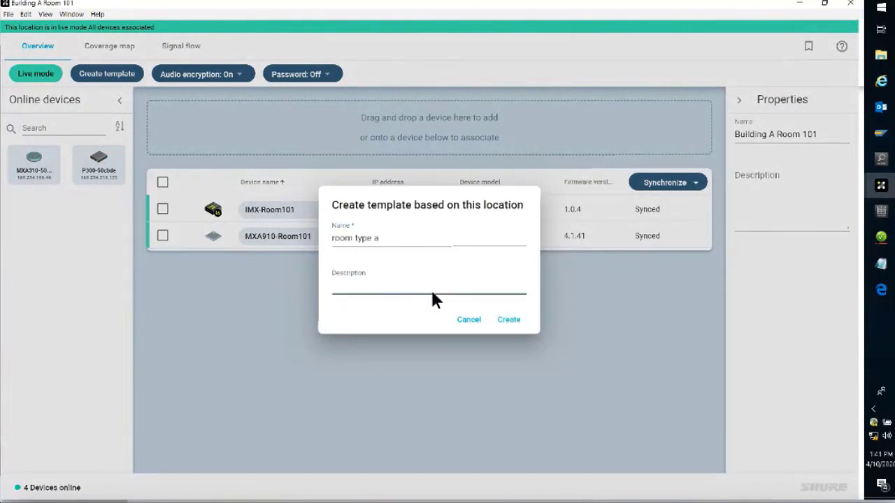
type("mxa910, imxrm")
left_click(508, 320)
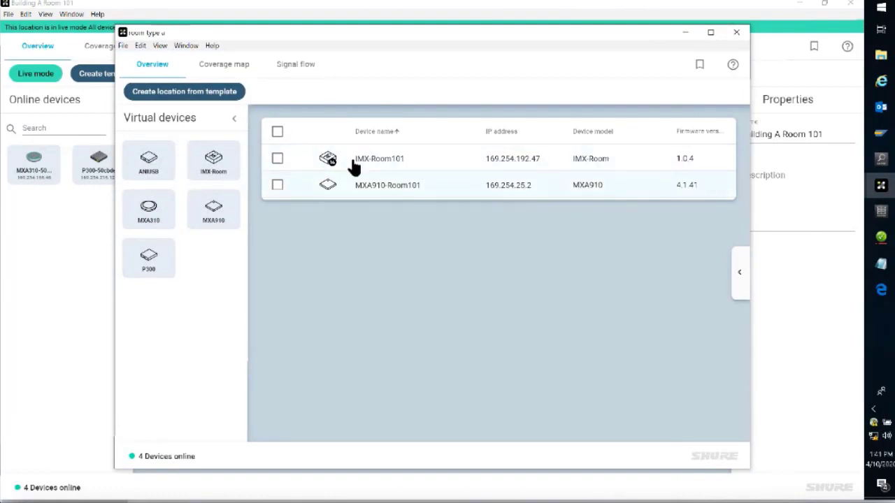
Step: Check the room type a template's coverage map and signal flow, and view its entry in the list of saved templates
left_click(233, 67)
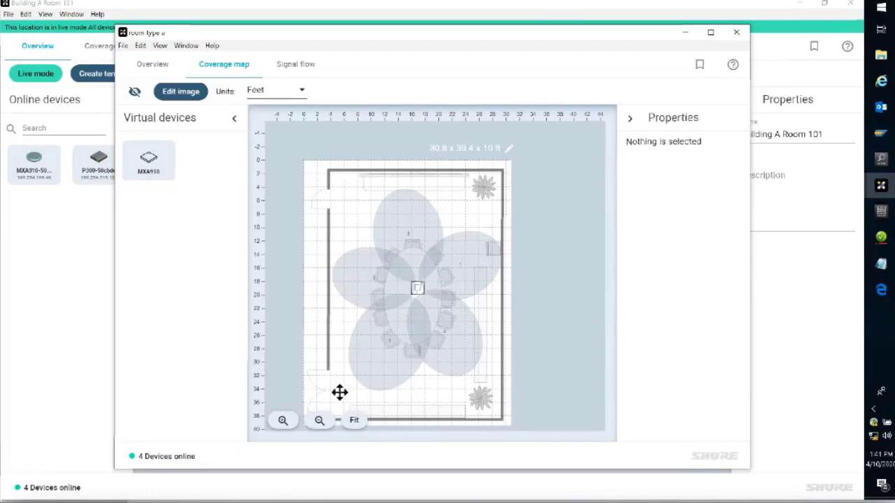
left_click(307, 69)
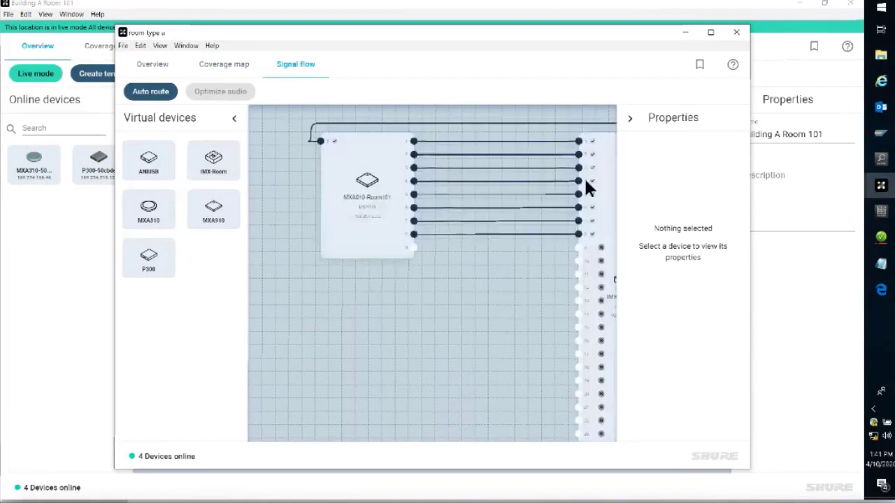
left_click(154, 64)
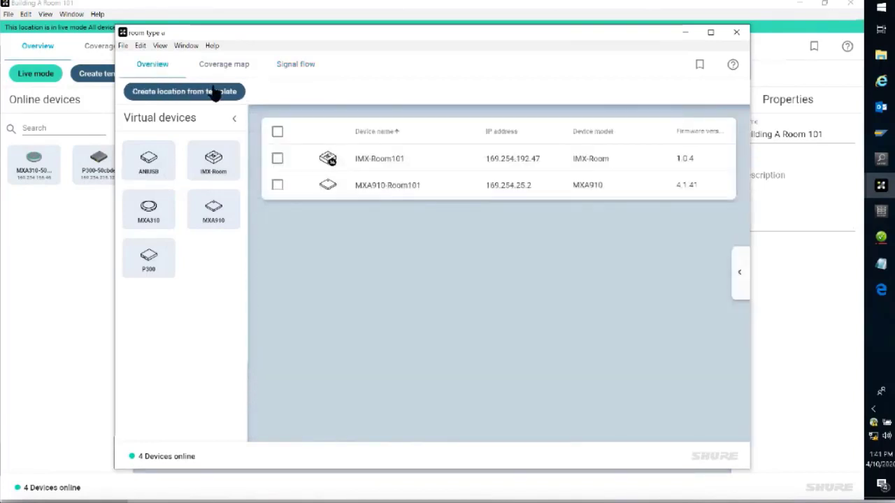
left_click(881, 185)
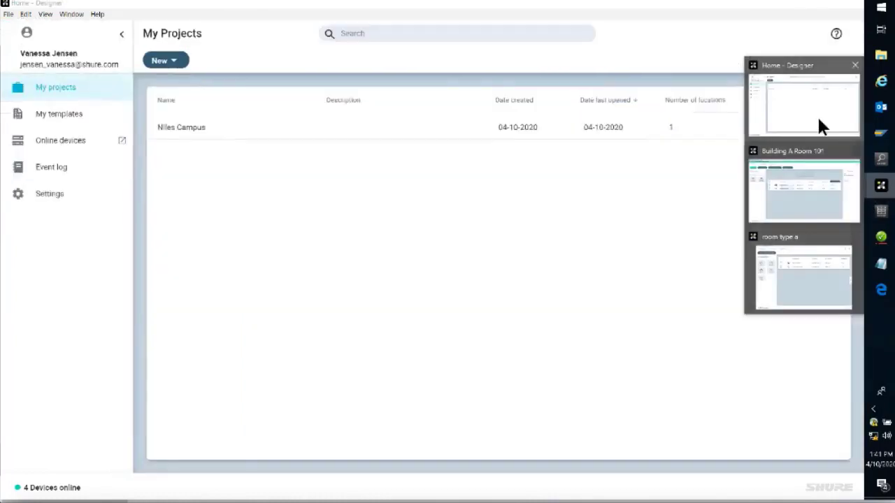
left_click(817, 119)
left_click(63, 113)
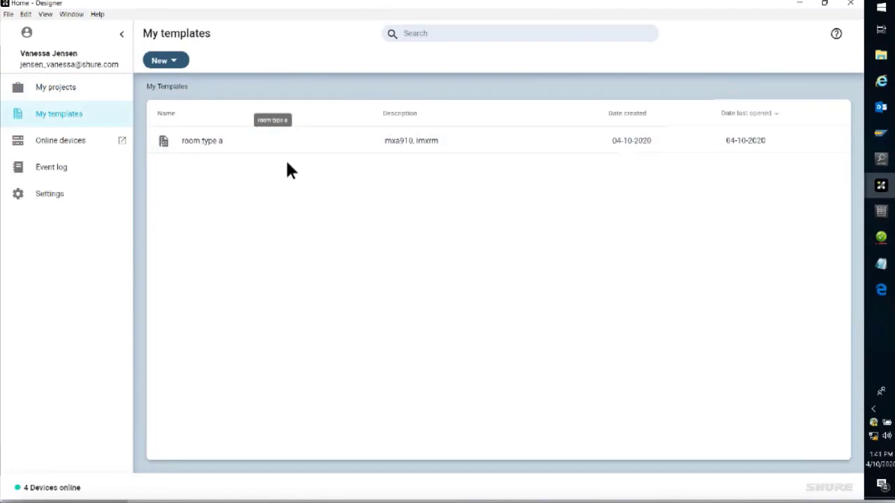
Step: Create a location named "room 202" from the room type a template in the Niles Campus project
mouse_move(882, 188)
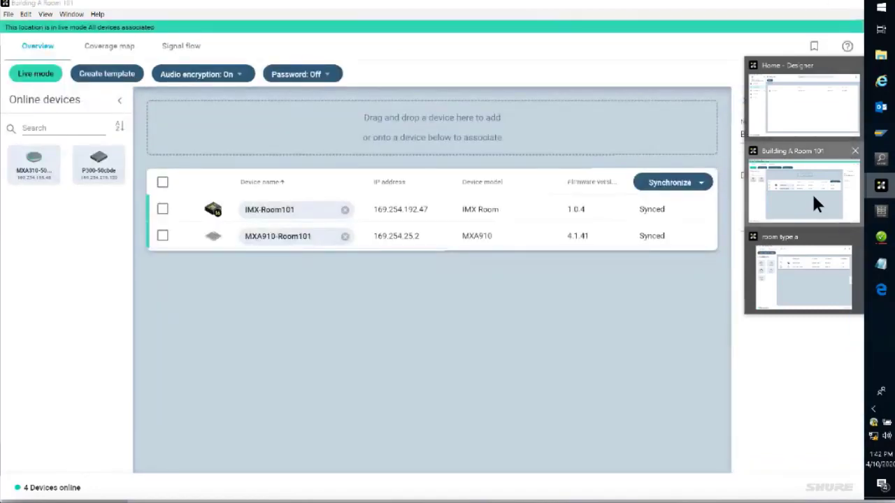
left_click(814, 203)
mouse_move(883, 187)
left_click(814, 259)
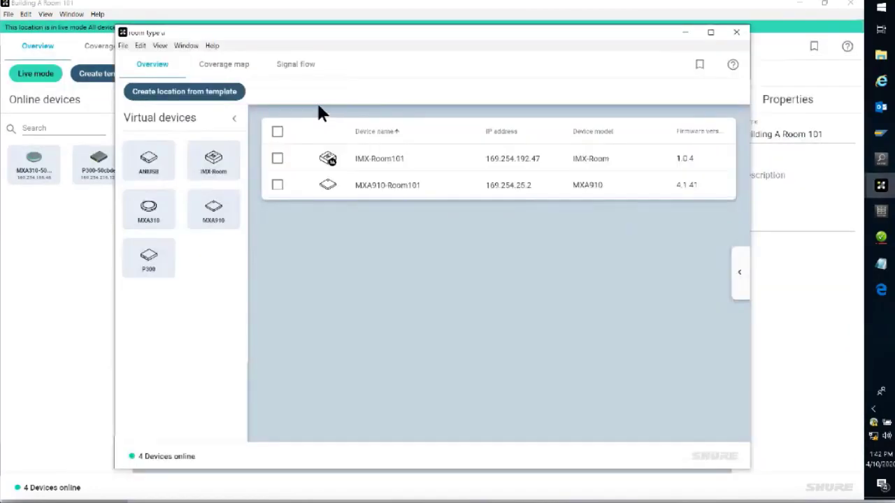
left_click(183, 94)
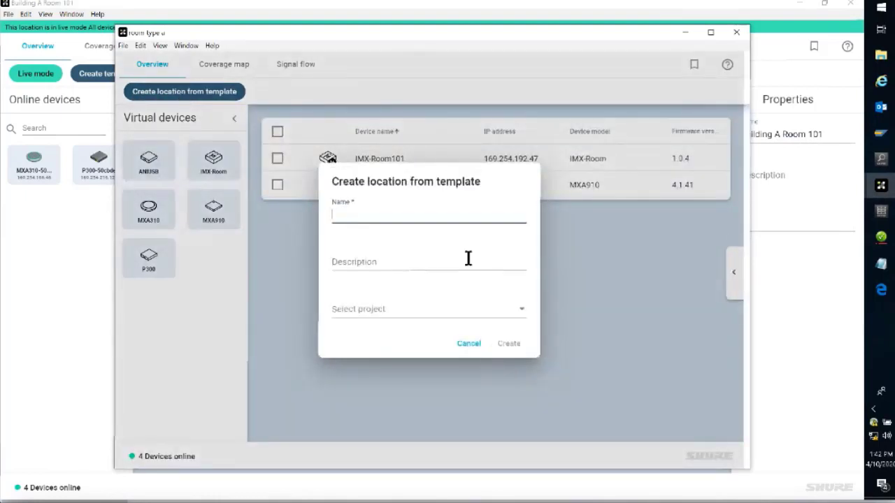
type("room 202")
left_click(455, 309)
left_click(451, 312)
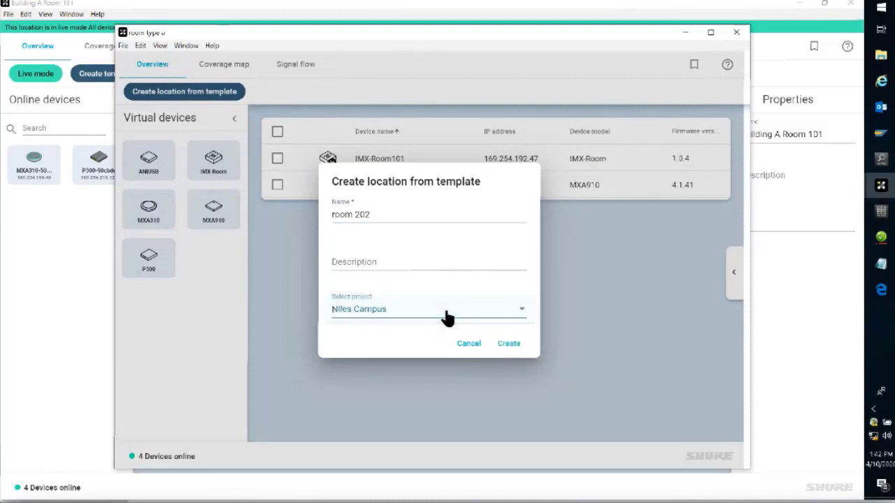
left_click(509, 347)
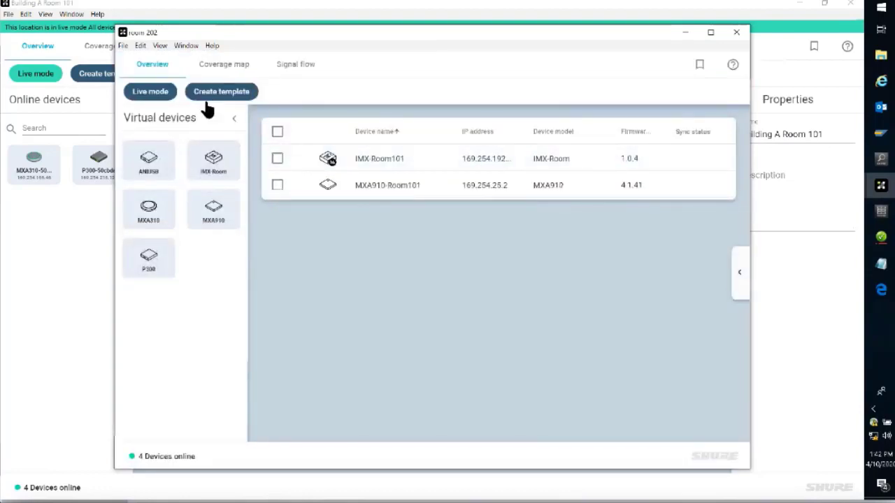
Step: Check the coverage map, signal flow and device overview of room 202, and close its window
left_click(219, 66)
left_click(284, 74)
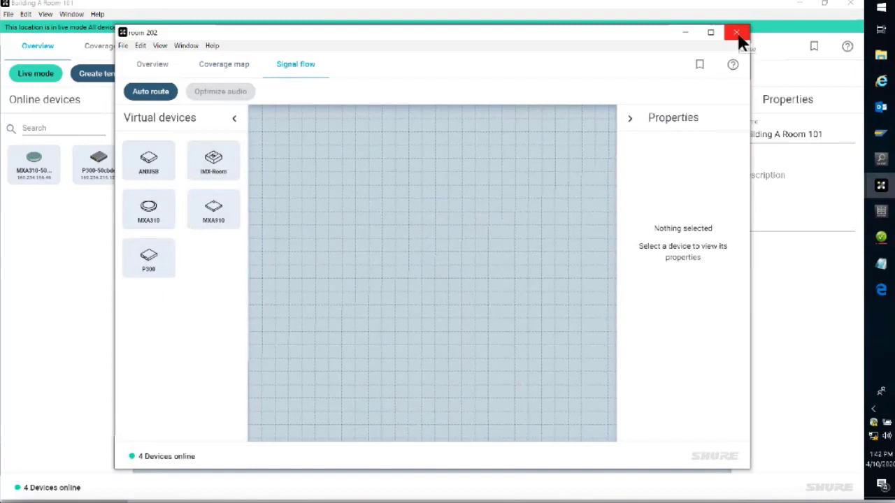
left_click(151, 91)
left_click(149, 65)
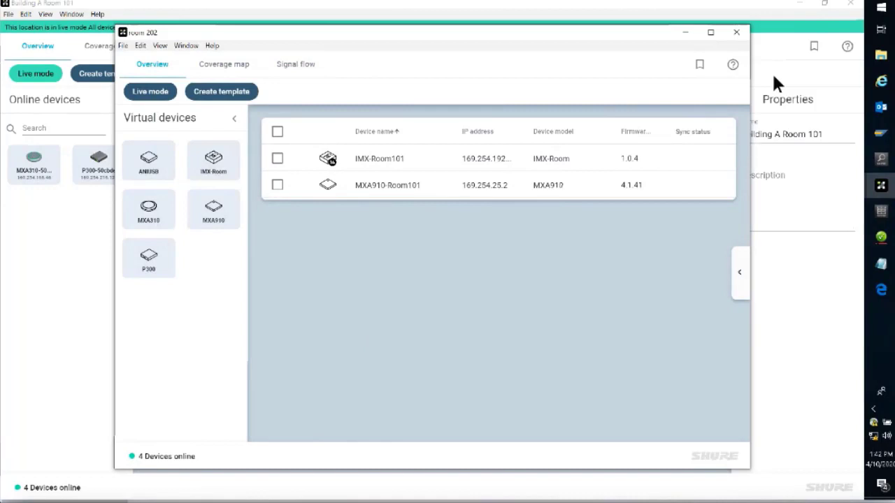
left_click(736, 36)
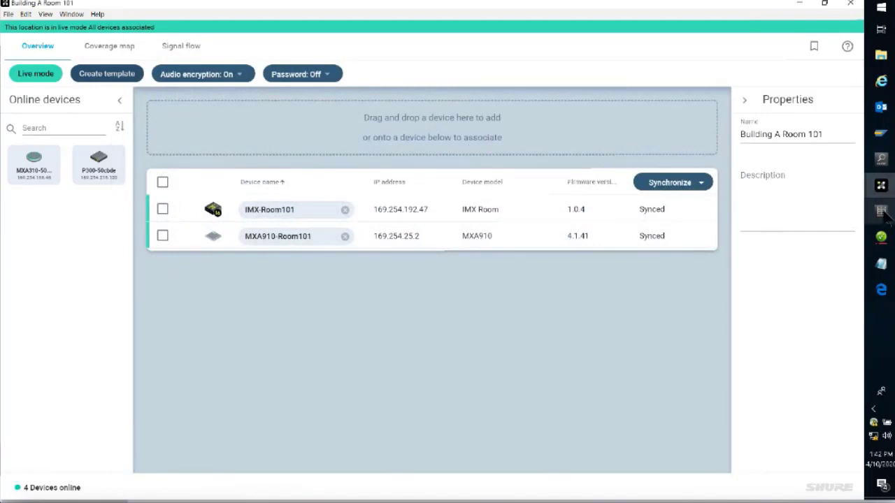
Step: View the locations listed in the Niles Campus project from the Designer home window
left_click(881, 185)
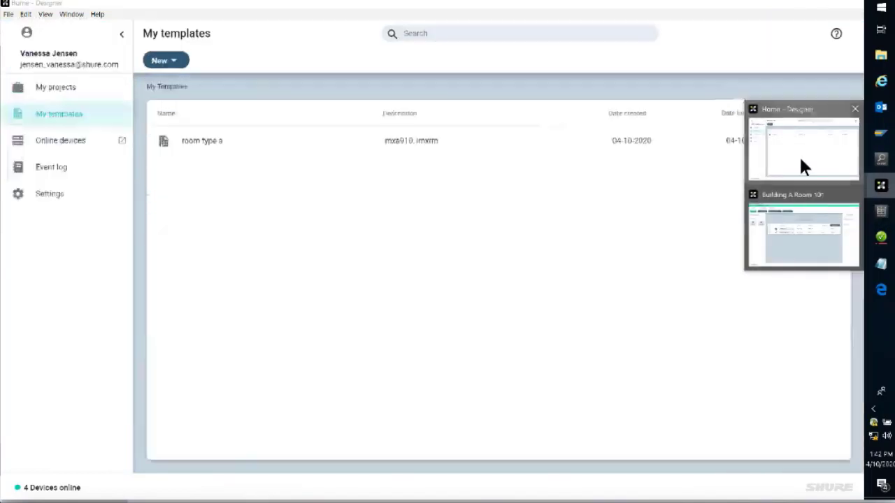
left_click(801, 167)
left_click(60, 89)
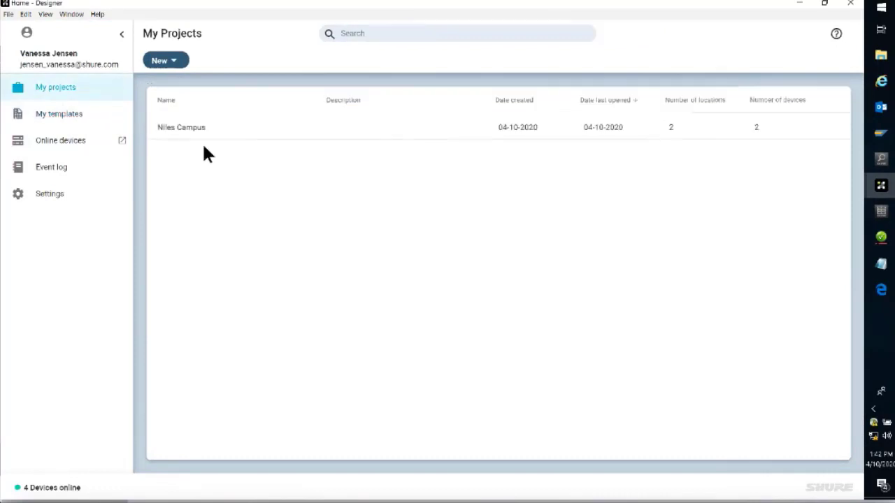
left_click(213, 138)
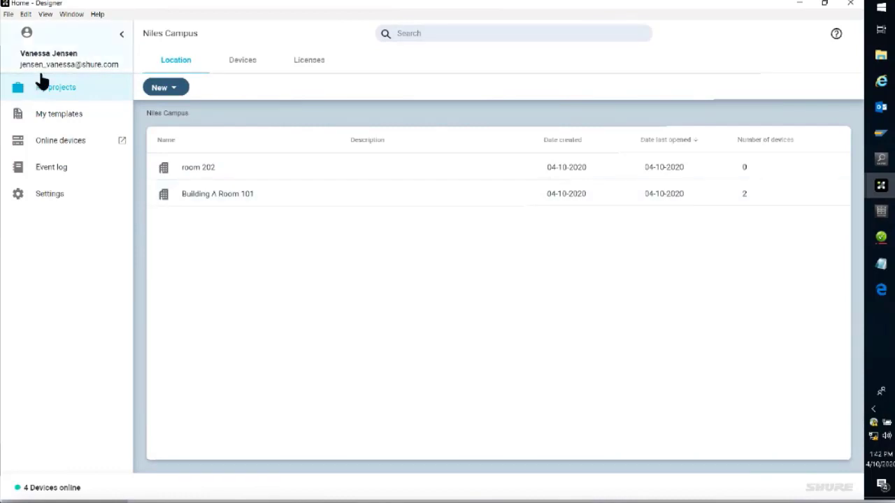
Step: Create a new location template named "room type b" with the description "mxa310, p300"
left_click(55, 114)
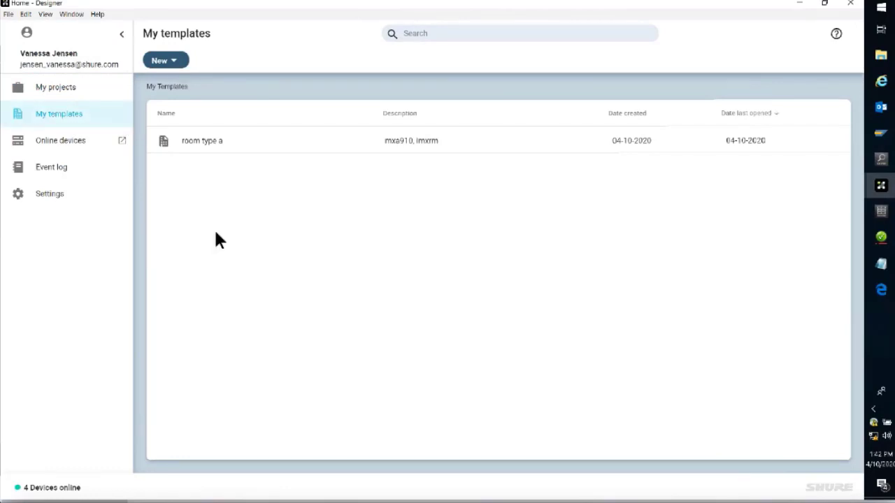
left_click(175, 64)
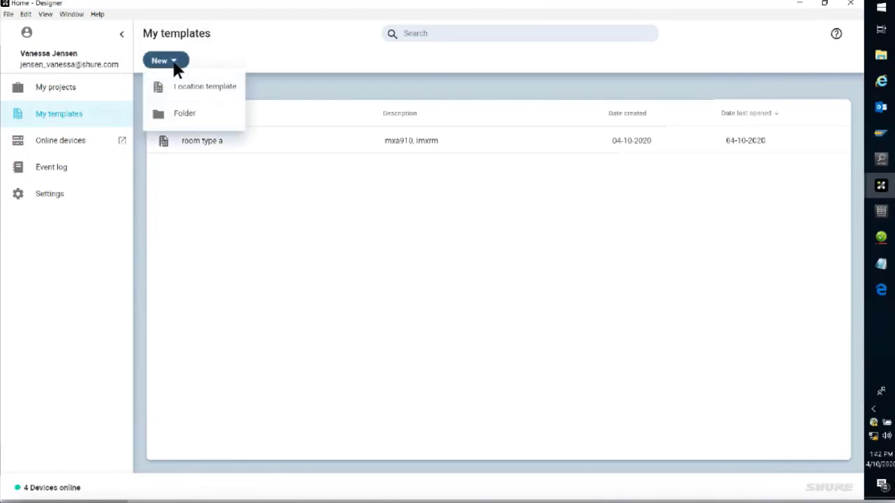
left_click(223, 95)
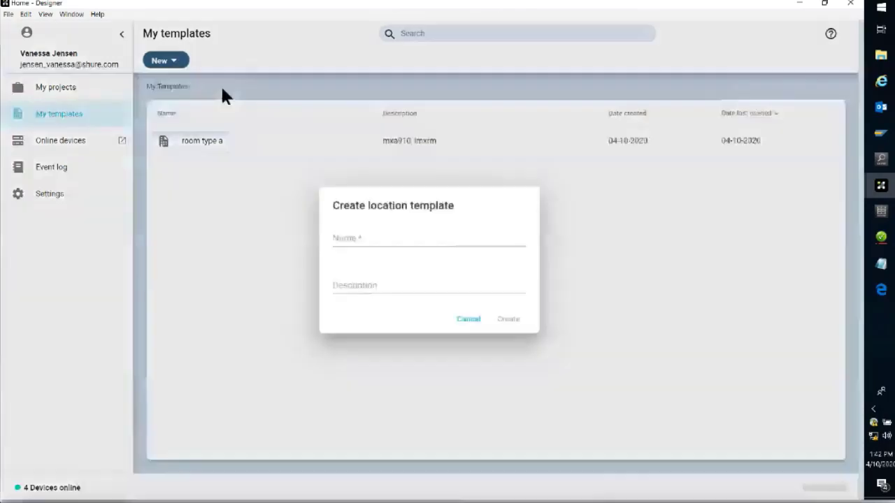
type("roo")
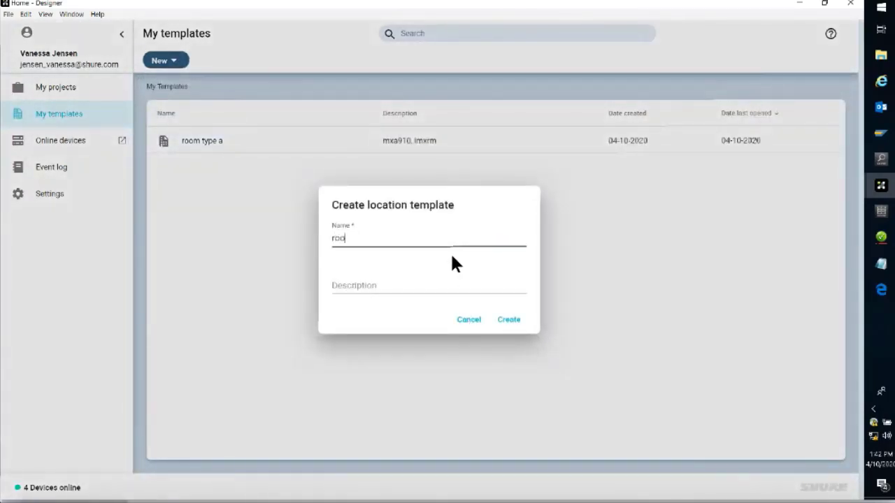
type("m type b")
key("Tab")
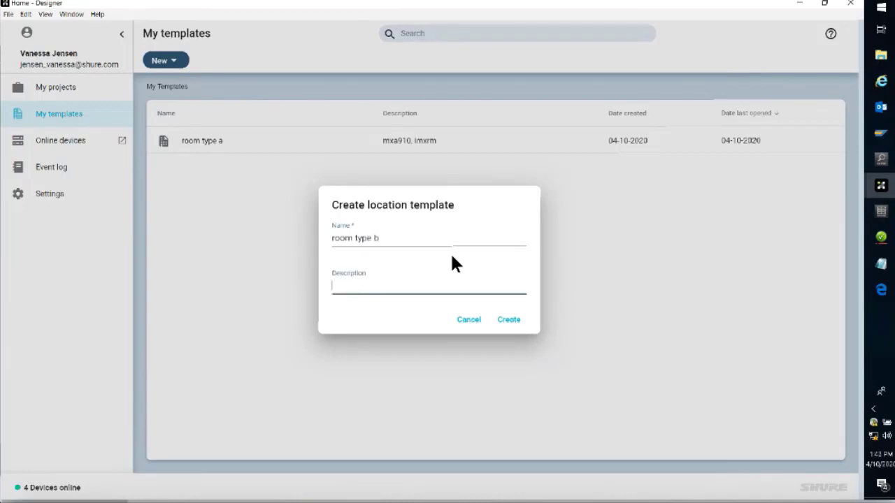
type("mxa310, p300")
left_click(511, 324)
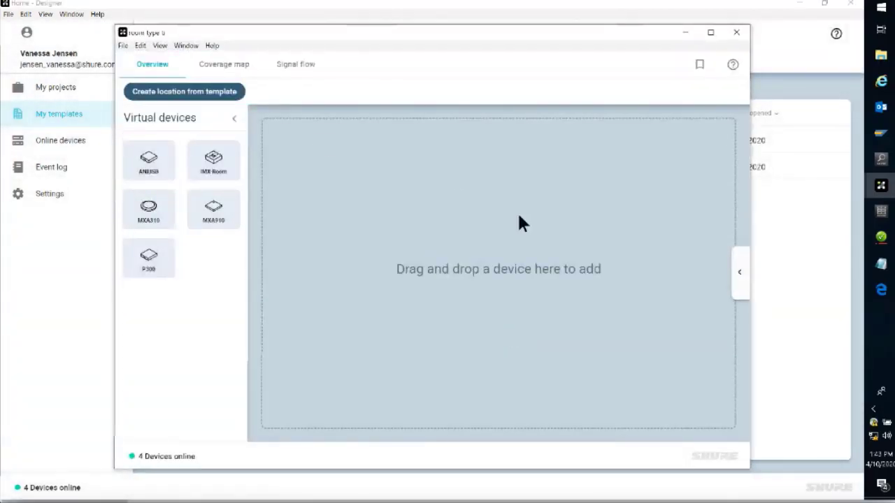
Step: Add a virtual MXA310 and a virtual P300 to the room type b template, and check its coverage map
left_click_drag(142, 218, 372, 146)
left_click_drag(148, 257, 403, 198)
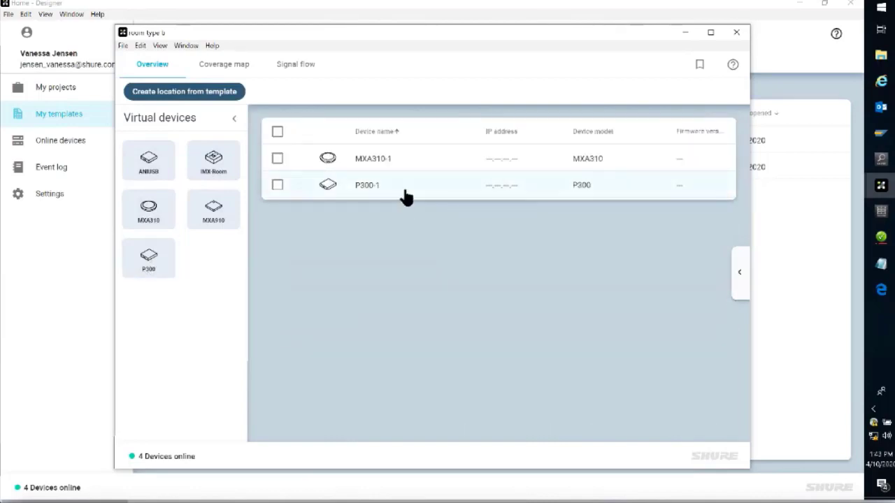
left_click(224, 66)
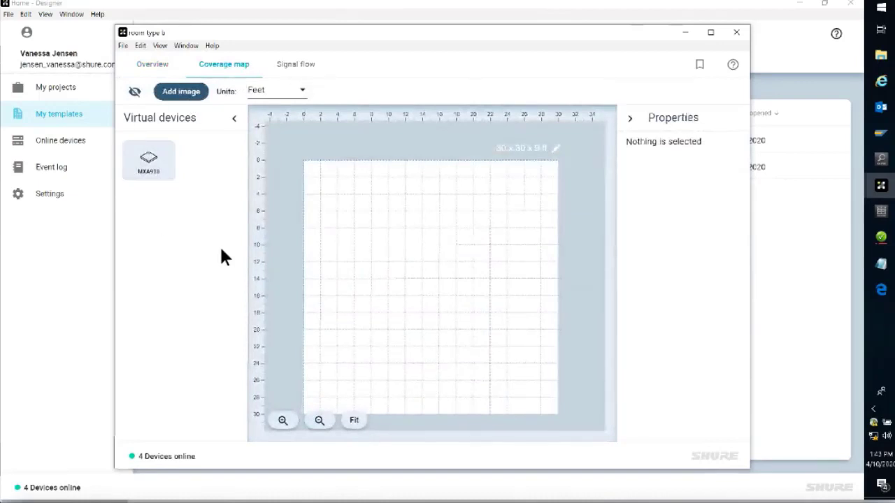
Step: Arrange the MXA310 and P300 side by side in the signal flow and auto-route the microphone to the processor
left_click(301, 63)
left_click_drag(329, 234, 481, 218)
left_click(389, 259)
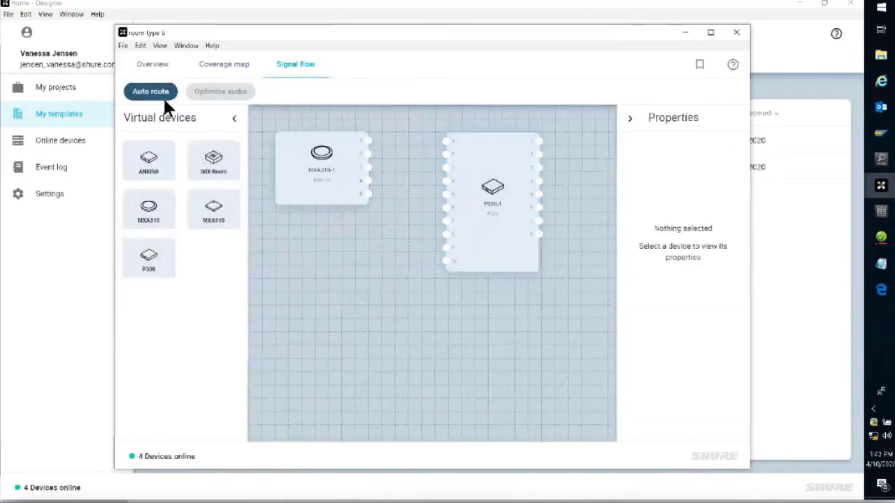
left_click(163, 93)
left_click(308, 169)
left_click(482, 157)
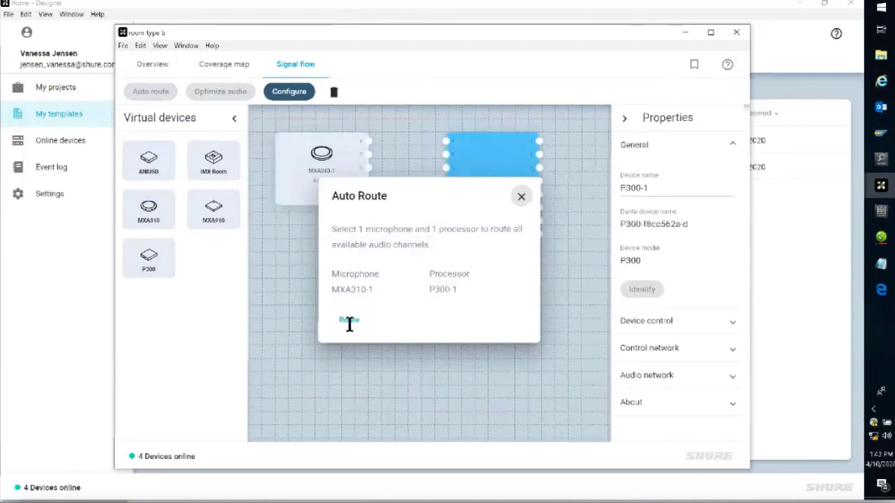
left_click(350, 323)
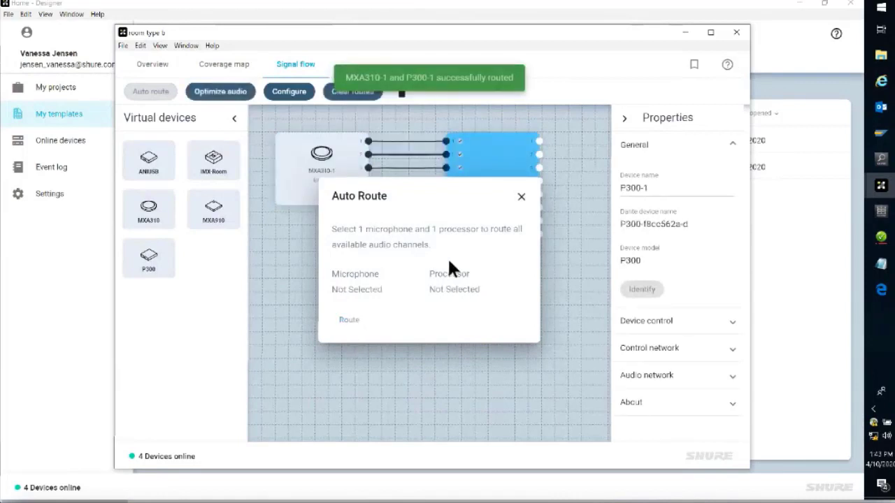
left_click(521, 197)
Step: Optimize the audio settings of the room type b template based on its routes
left_click(218, 91)
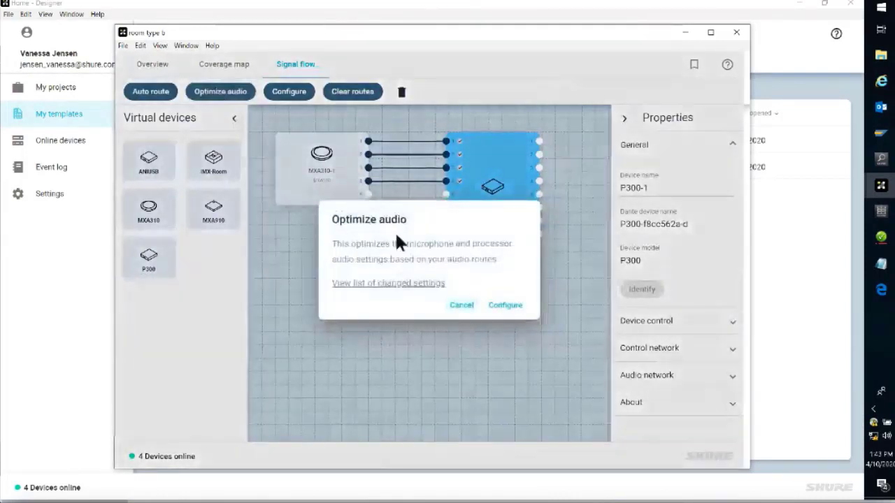
left_click(505, 308)
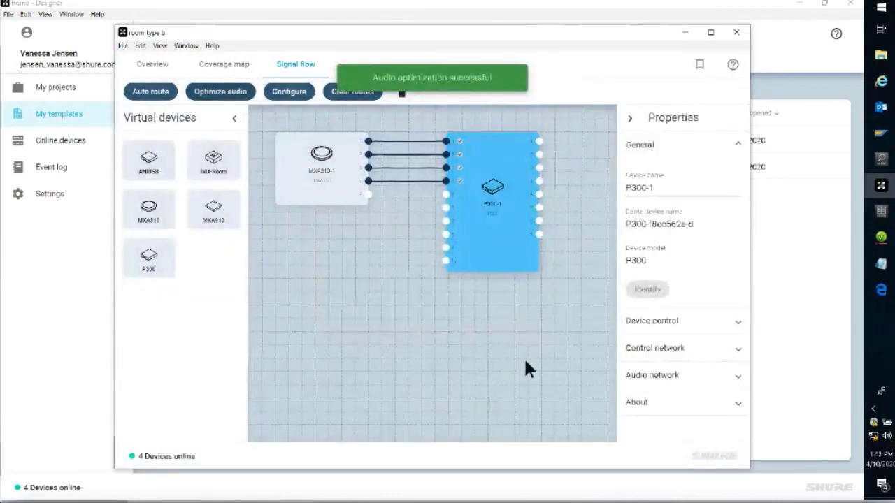
left_click(419, 325)
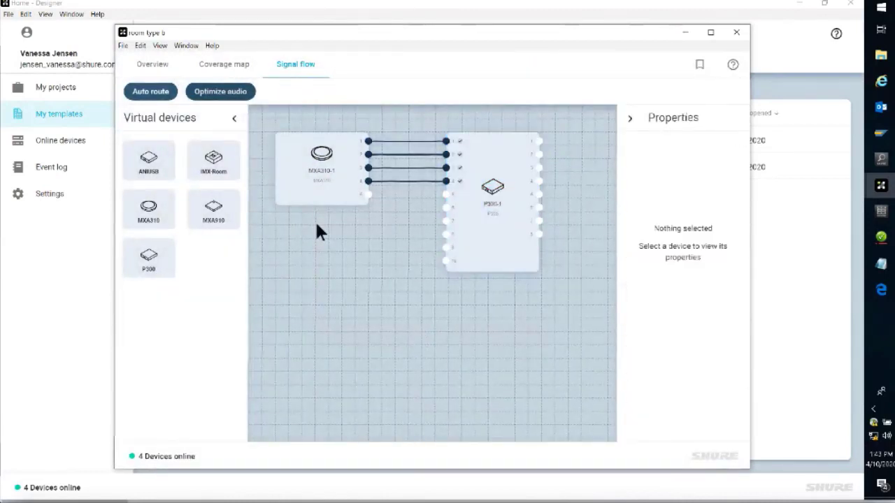
Step: Enable logic on Dante inputs 1 to 8 of the template's P300, and close the device window
left_click(143, 65)
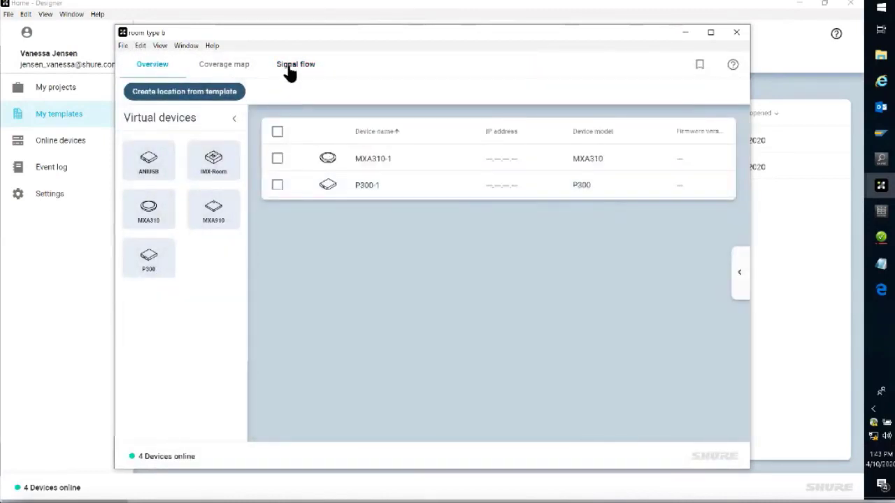
left_click(361, 185)
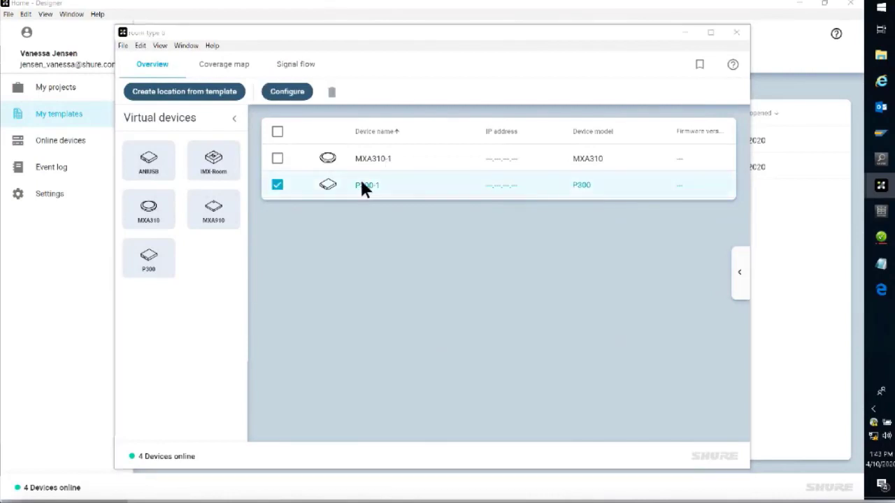
double_click(361, 185)
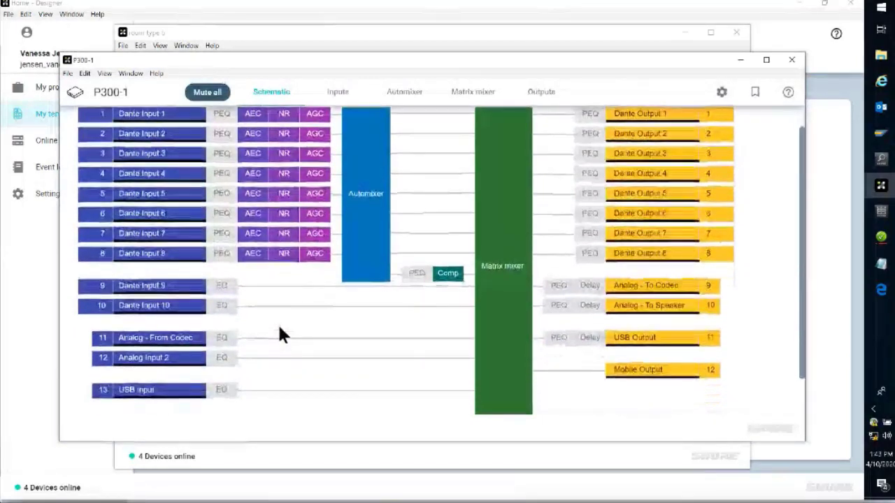
left_click(340, 93)
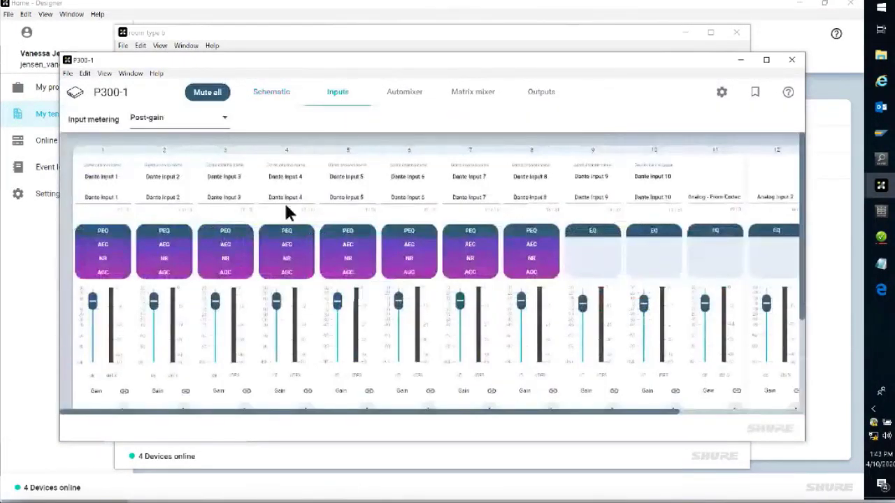
scroll(286, 209, "down", 3)
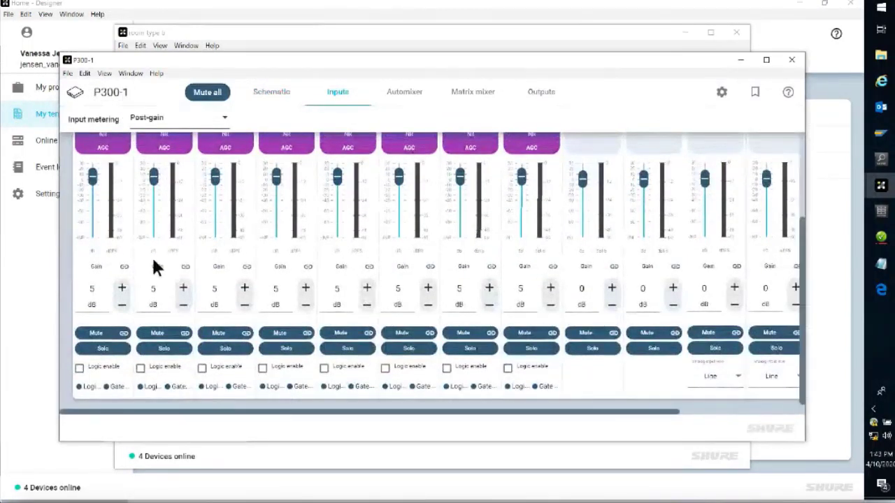
left_click(90, 368)
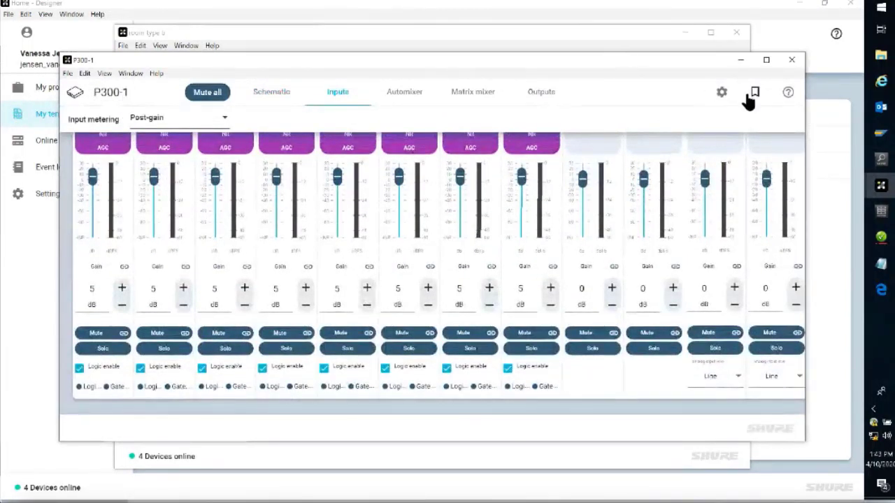
left_click(792, 59)
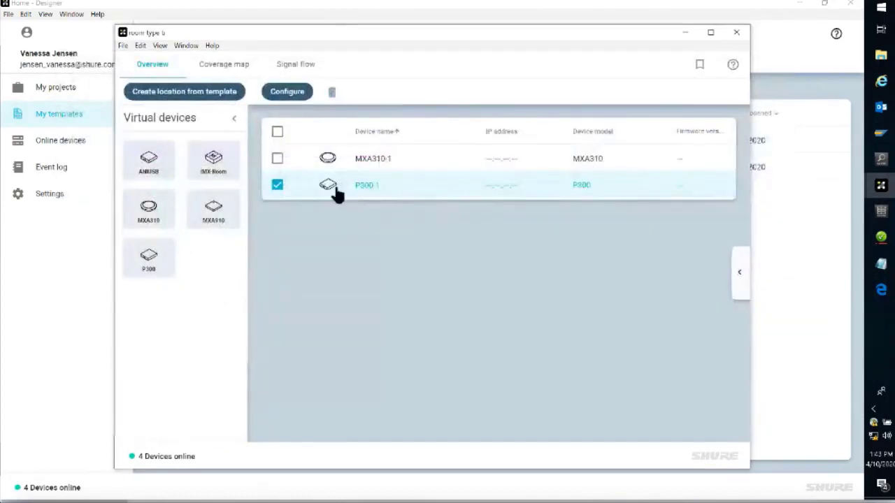
Step: Deselect the P300, close the room type b template, and display the list of projects
left_click(278, 187)
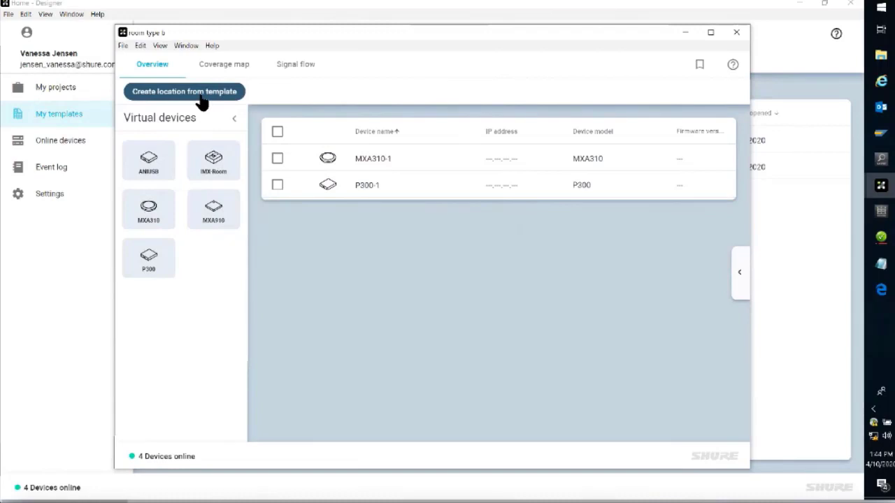
left_click(736, 32)
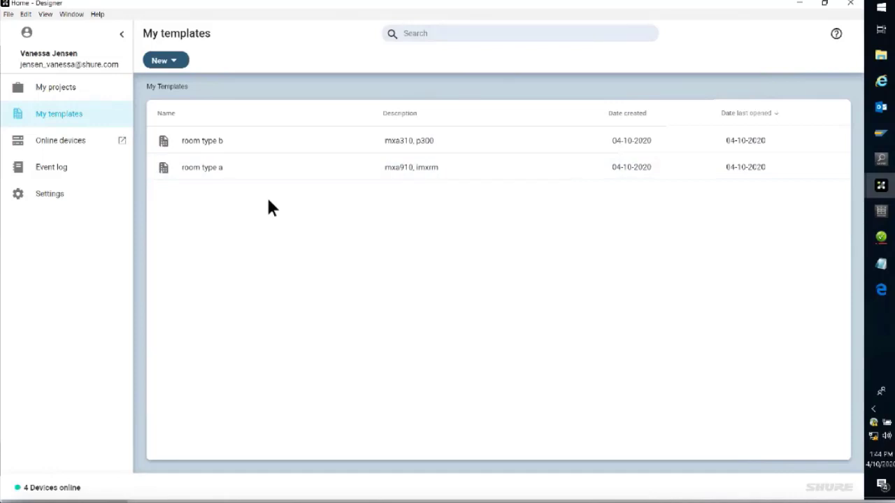
left_click(91, 96)
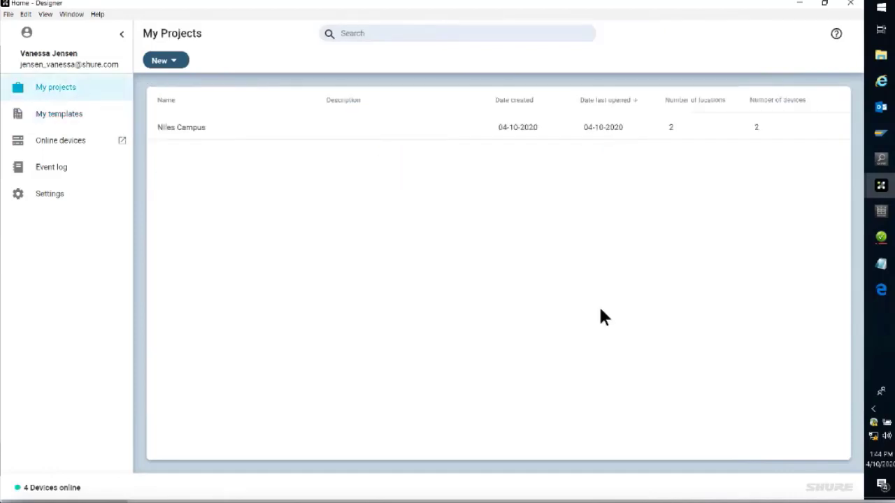